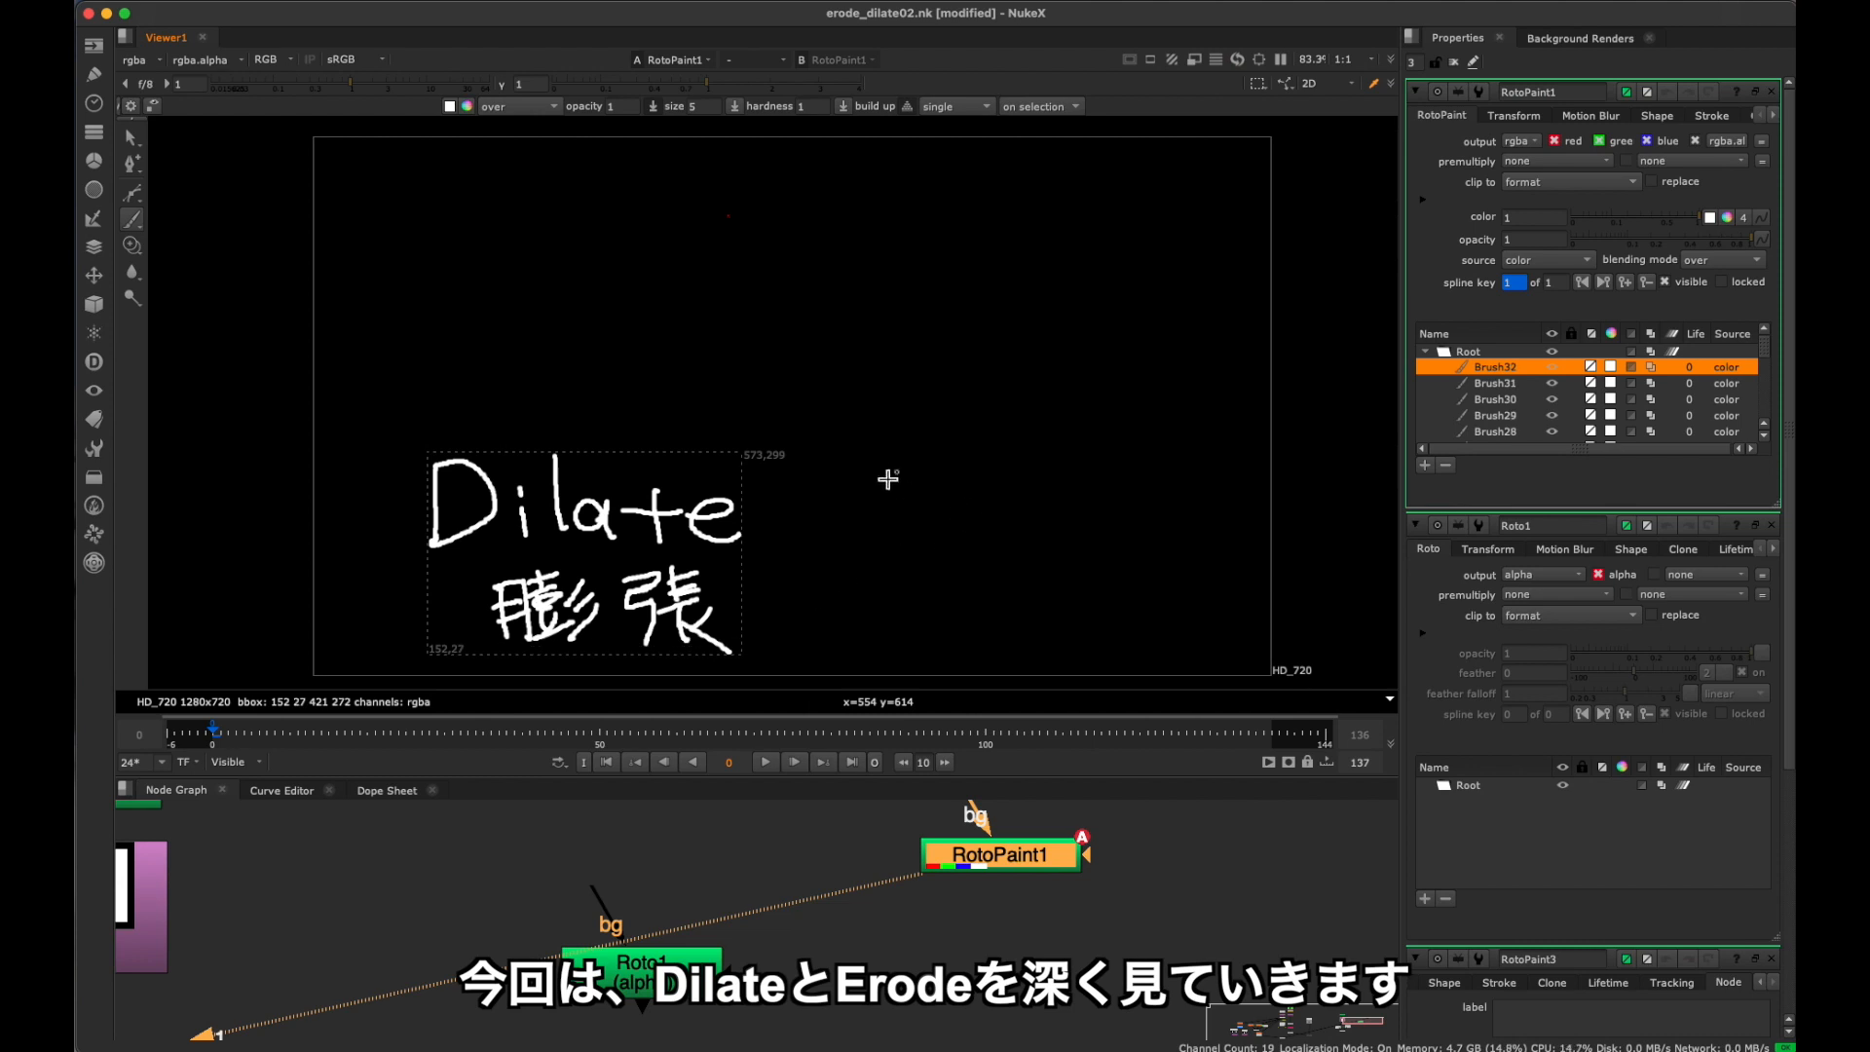
Handwrite "Erode" with "収縮" beneath it in white brush strokes, to the right of the Dilate lettering.
{"action": "left_click_drag", "start_coordinate": [886, 473], "coordinate": [948, 522]}
{"action": "left_click_drag", "start_coordinate": [954, 497], "coordinate": [977, 497]}
{"action": "left_click_drag", "start_coordinate": [997, 496], "coordinate": [1070, 529]}
{"action": "left_click_drag", "start_coordinate": [1089, 511], "coordinate": [1143, 527]}
{"action": "left_click_drag", "start_coordinate": [927, 590], "coordinate": [950, 621]}
{"action": "left_click_drag", "start_coordinate": [954, 581], "coordinate": [963, 638]}
{"action": "left_click_drag", "start_coordinate": [975, 606], "coordinate": [1010, 643]}
{"action": "left_click_drag", "start_coordinate": [1037, 578], "coordinate": [1043, 606]}
{"action": "left_click_drag", "start_coordinate": [1075, 568], "coordinate": [1116, 585]}
{"action": "left_click_drag", "start_coordinate": [1089, 612], "coordinate": [1116, 641]}
Paint a white dot at the upper centre, a large dot above Dilate and a small dot above Erode.
{"action": "left_click_drag", "start_coordinate": [764, 179], "coordinate": [769, 190]}
{"action": "mouse_move", "coordinate": [618, 349]}
{"action": "left_mouse_down"}
{"action": "mouse_move", "coordinate": [605, 378]}
{"action": "mouse_move", "coordinate": [621, 362]}
{"action": "mouse_move", "coordinate": [635, 378]}
{"action": "left_mouse_up"}
{"action": "left_click_drag", "start_coordinate": [988, 365], "coordinate": [1001, 372]}
Set the brush colour to red and paint arrows from the upper dot towards the large and small dots.
{"action": "left_click", "coordinate": [467, 106]}
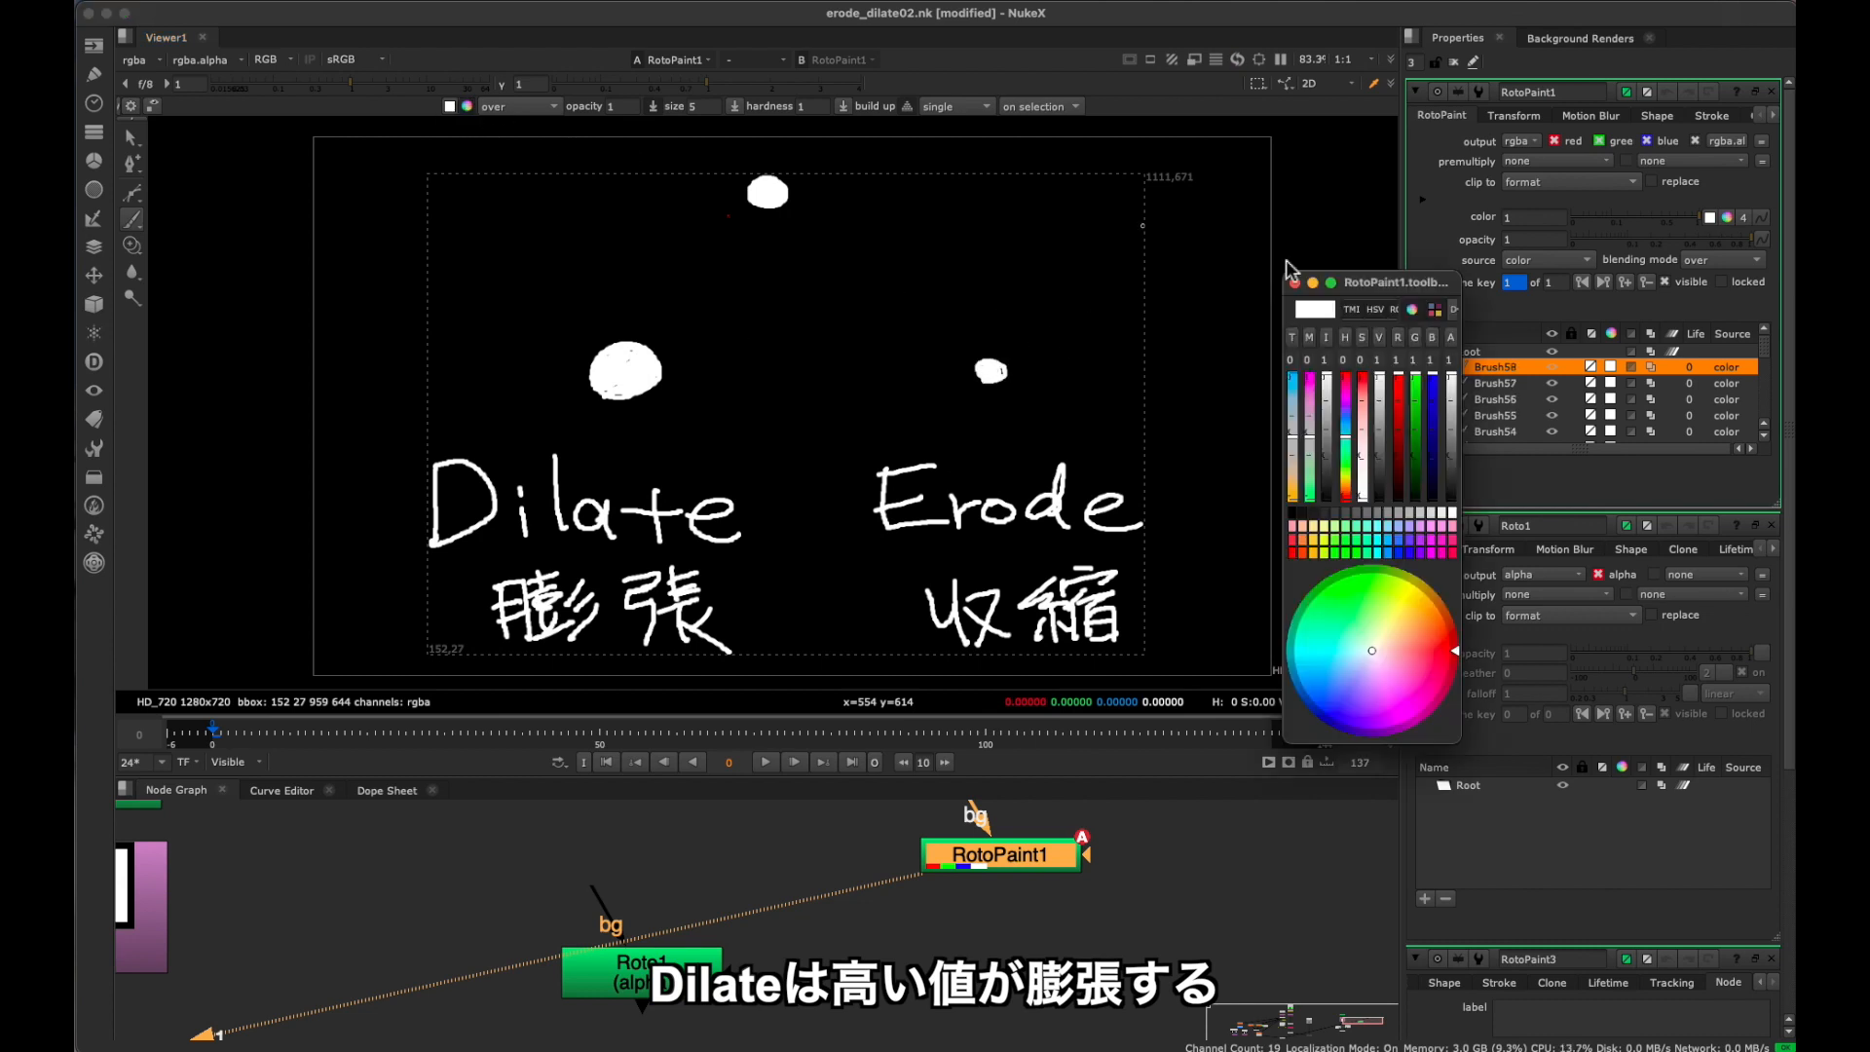
{"action": "left_click", "coordinate": [467, 106]}
{"action": "left_click_drag", "start_coordinate": [745, 231], "coordinate": [673, 303]}
{"action": "left_click_drag", "start_coordinate": [675, 277], "coordinate": [708, 291]}
{"action": "left_click_drag", "start_coordinate": [826, 226], "coordinate": [921, 310]}
{"action": "left_click_drag", "start_coordinate": [899, 300], "coordinate": [929, 286]}
{"action": "key", "text": "super+z"}
Change the brush colour and paint short outward arrows around the large dot and inward arrows around the small dot.
{"action": "left_click", "coordinate": [467, 106]}
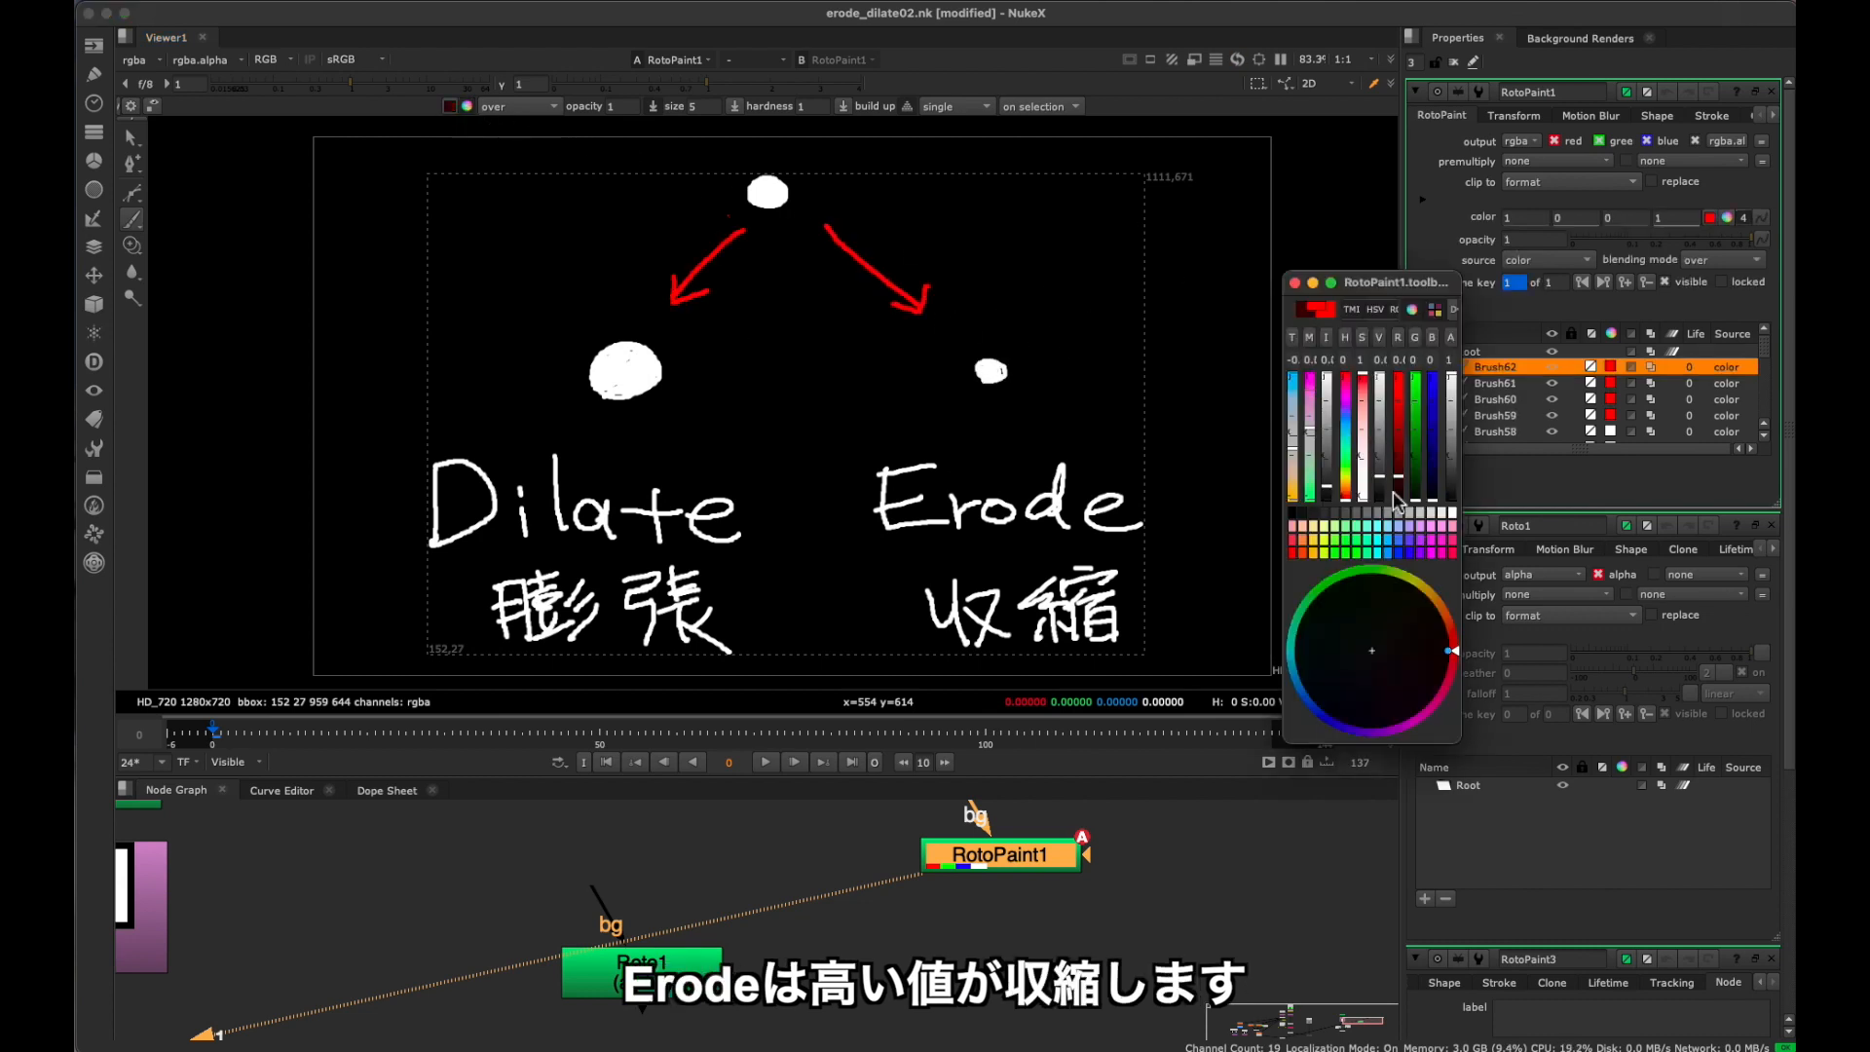
{"action": "left_click", "coordinate": [1289, 283]}
{"action": "left_click_drag", "start_coordinate": [593, 332], "coordinate": [562, 313]}
{"action": "left_click_drag", "start_coordinate": [575, 393], "coordinate": [565, 382]}
{"action": "mouse_move", "coordinate": [628, 413]}
{"action": "left_mouse_down"}
{"action": "mouse_move", "coordinate": [617, 430]}
{"action": "mouse_move", "coordinate": [649, 427]}
{"action": "left_mouse_up"}
{"action": "left_click_drag", "start_coordinate": [679, 390], "coordinate": [711, 394]}
{"action": "left_click_drag", "start_coordinate": [665, 332], "coordinate": [691, 317]}
{"action": "left_click_drag", "start_coordinate": [906, 378], "coordinate": [943, 375]}
{"action": "mouse_move", "coordinate": [991, 428]}
{"action": "left_mouse_down"}
{"action": "mouse_move", "coordinate": [990, 400]}
{"action": "mouse_move", "coordinate": [1025, 368]}
{"action": "left_mouse_up"}
{"action": "mouse_move", "coordinate": [1013, 317]}
{"action": "left_mouse_down"}
{"action": "mouse_move", "coordinate": [999, 341]}
{"action": "mouse_move", "coordinate": [960, 336]}
{"action": "left_mouse_up"}
{"action": "left_click", "coordinate": [467, 106]}
{"action": "mouse_move", "coordinate": [423, 287]}
{"action": "left_mouse_down"}
{"action": "mouse_move", "coordinate": [801, 574]}
{"action": "mouse_move", "coordinate": [405, 294]}
{"action": "left_mouse_up"}
{"action": "mouse_move", "coordinate": [832, 320]}
{"action": "left_mouse_down"}
{"action": "mouse_move", "coordinate": [829, 464]}
{"action": "mouse_move", "coordinate": [835, 318]}
{"action": "left_mouse_up"}
{"action": "key", "text": "o"}
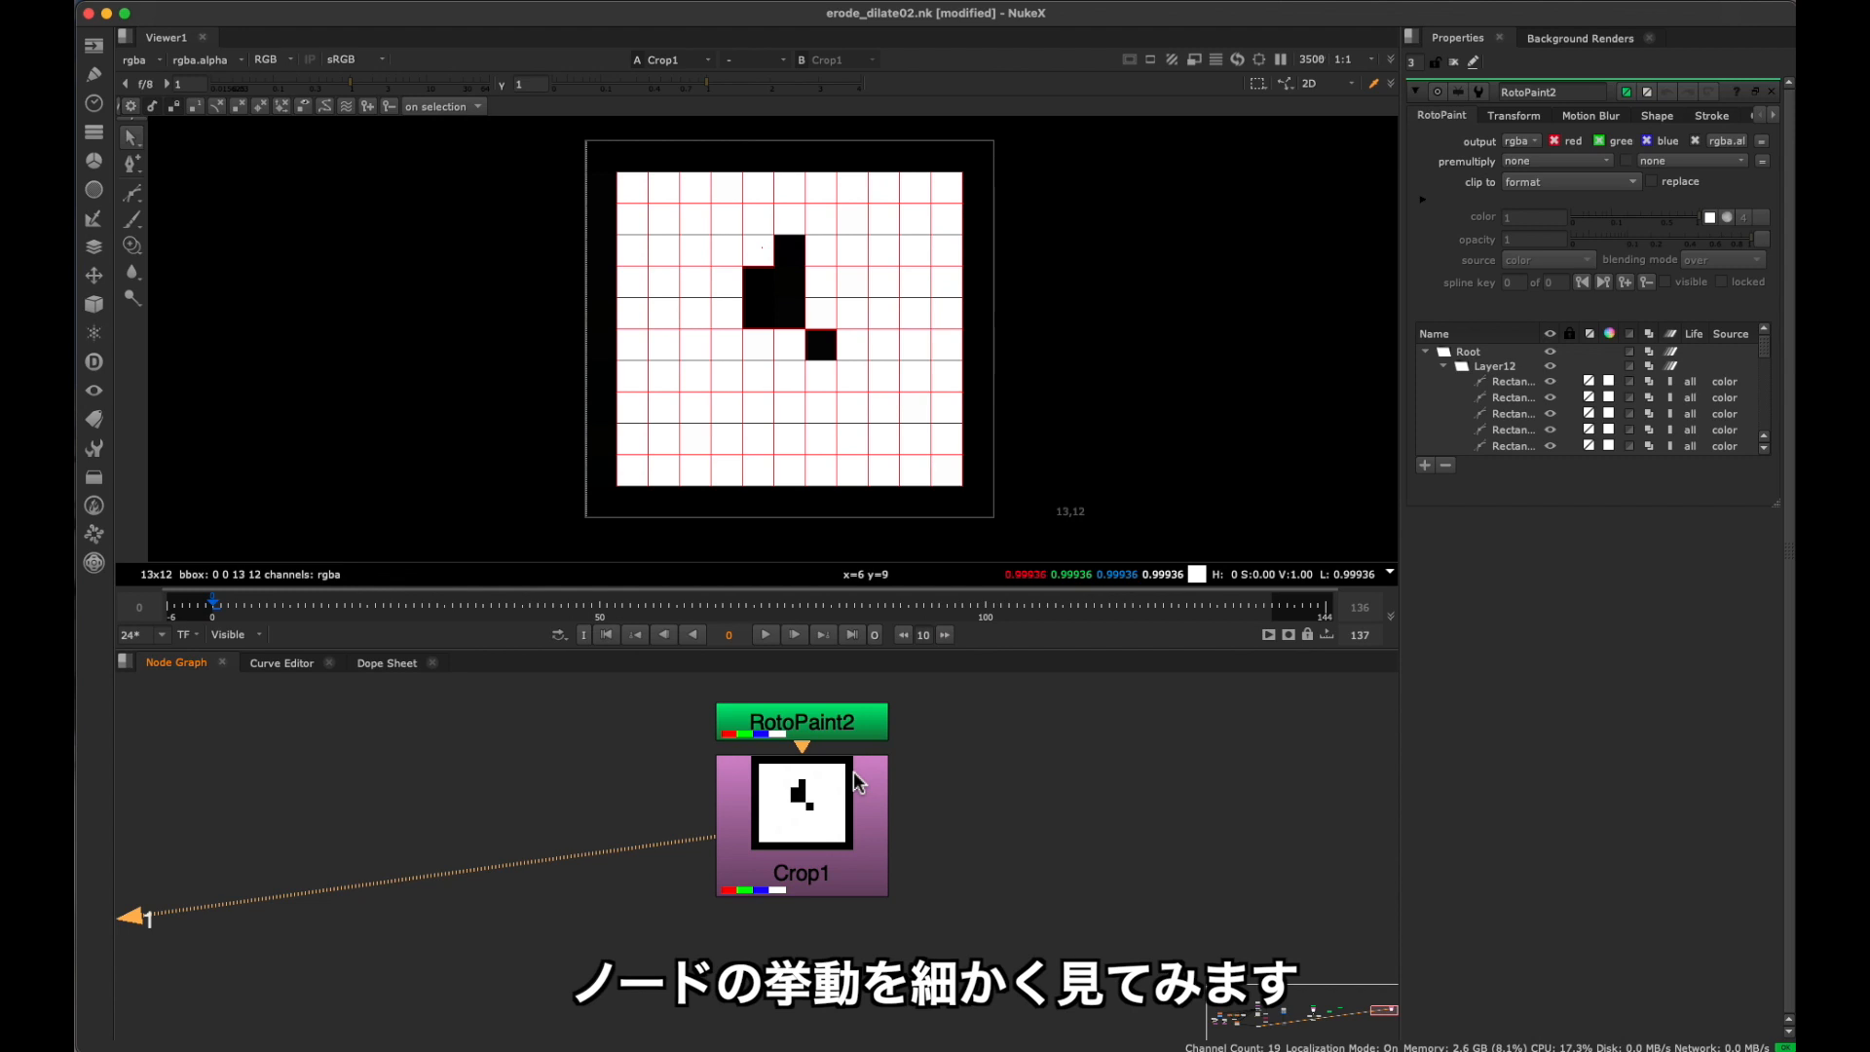
Add an Erode (fast) node below Crop1.
{"action": "left_click", "coordinate": [853, 771]}
{"action": "key", "text": "Tab"}
{"action": "type", "text": "erode"}
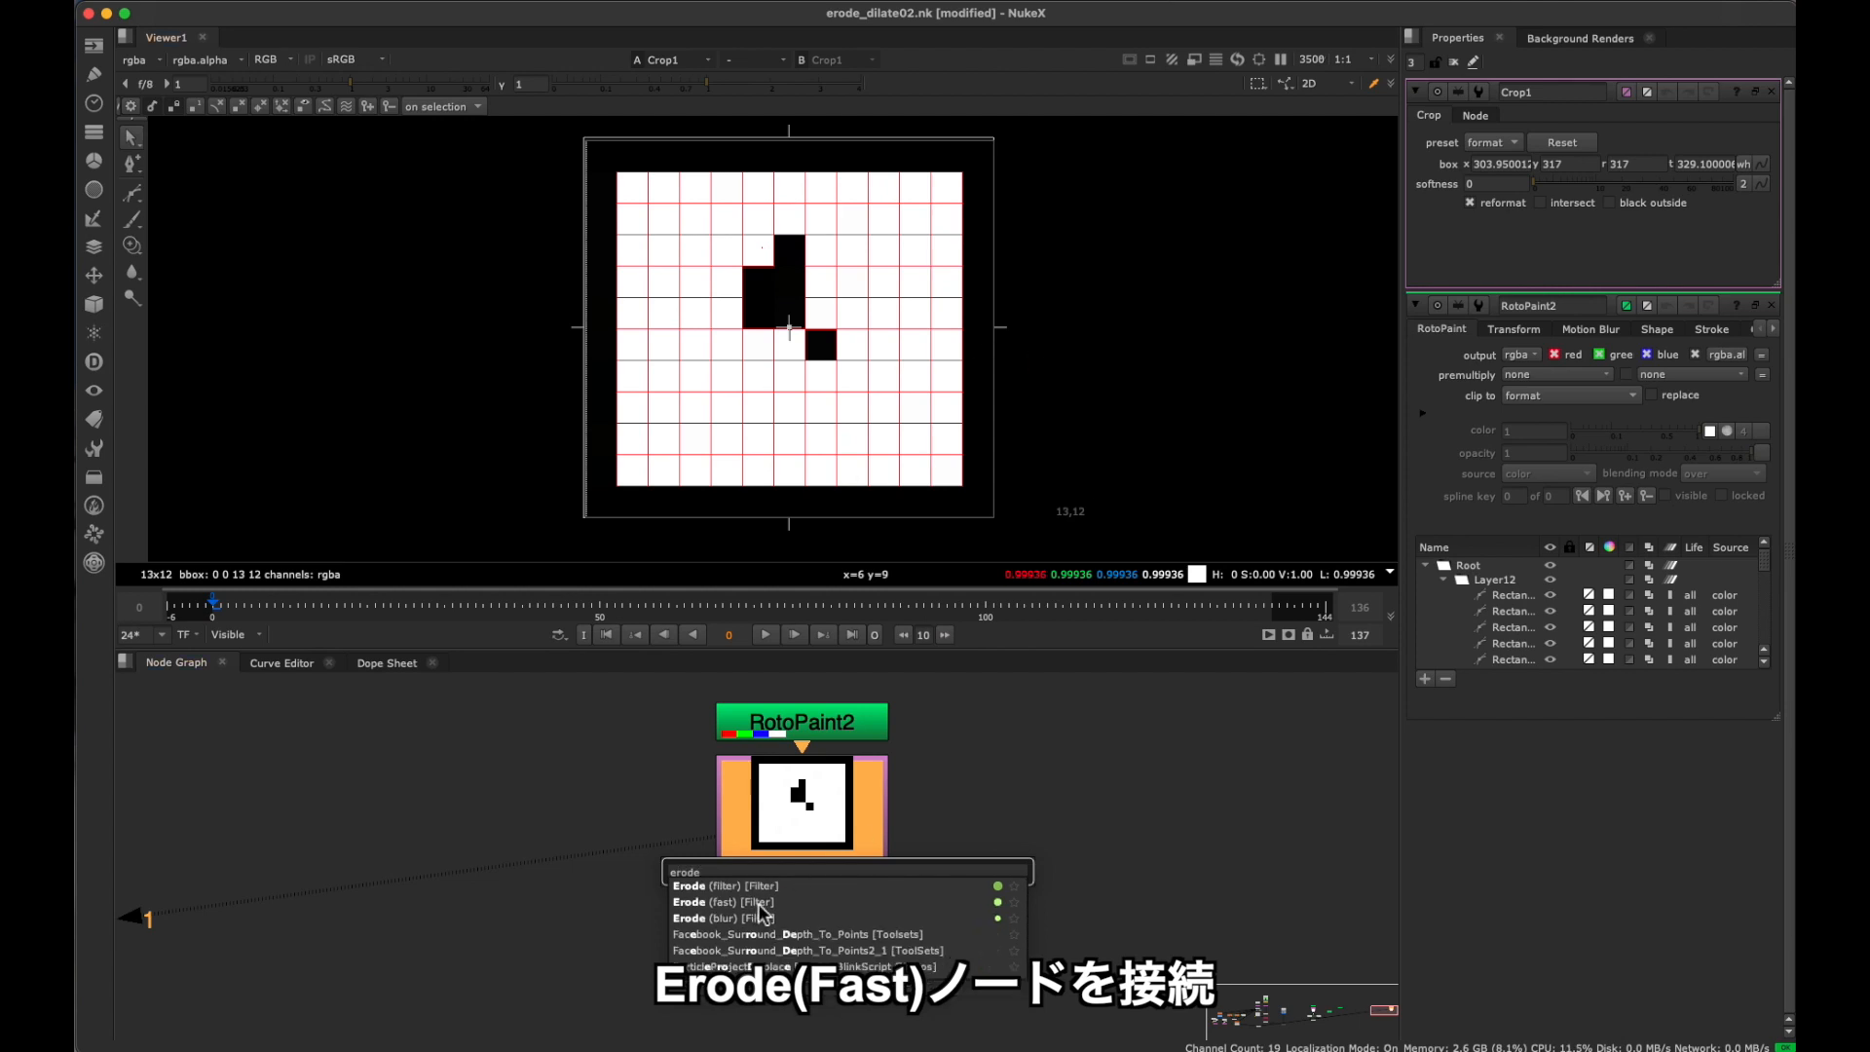
{"action": "left_click", "coordinate": [759, 906]}
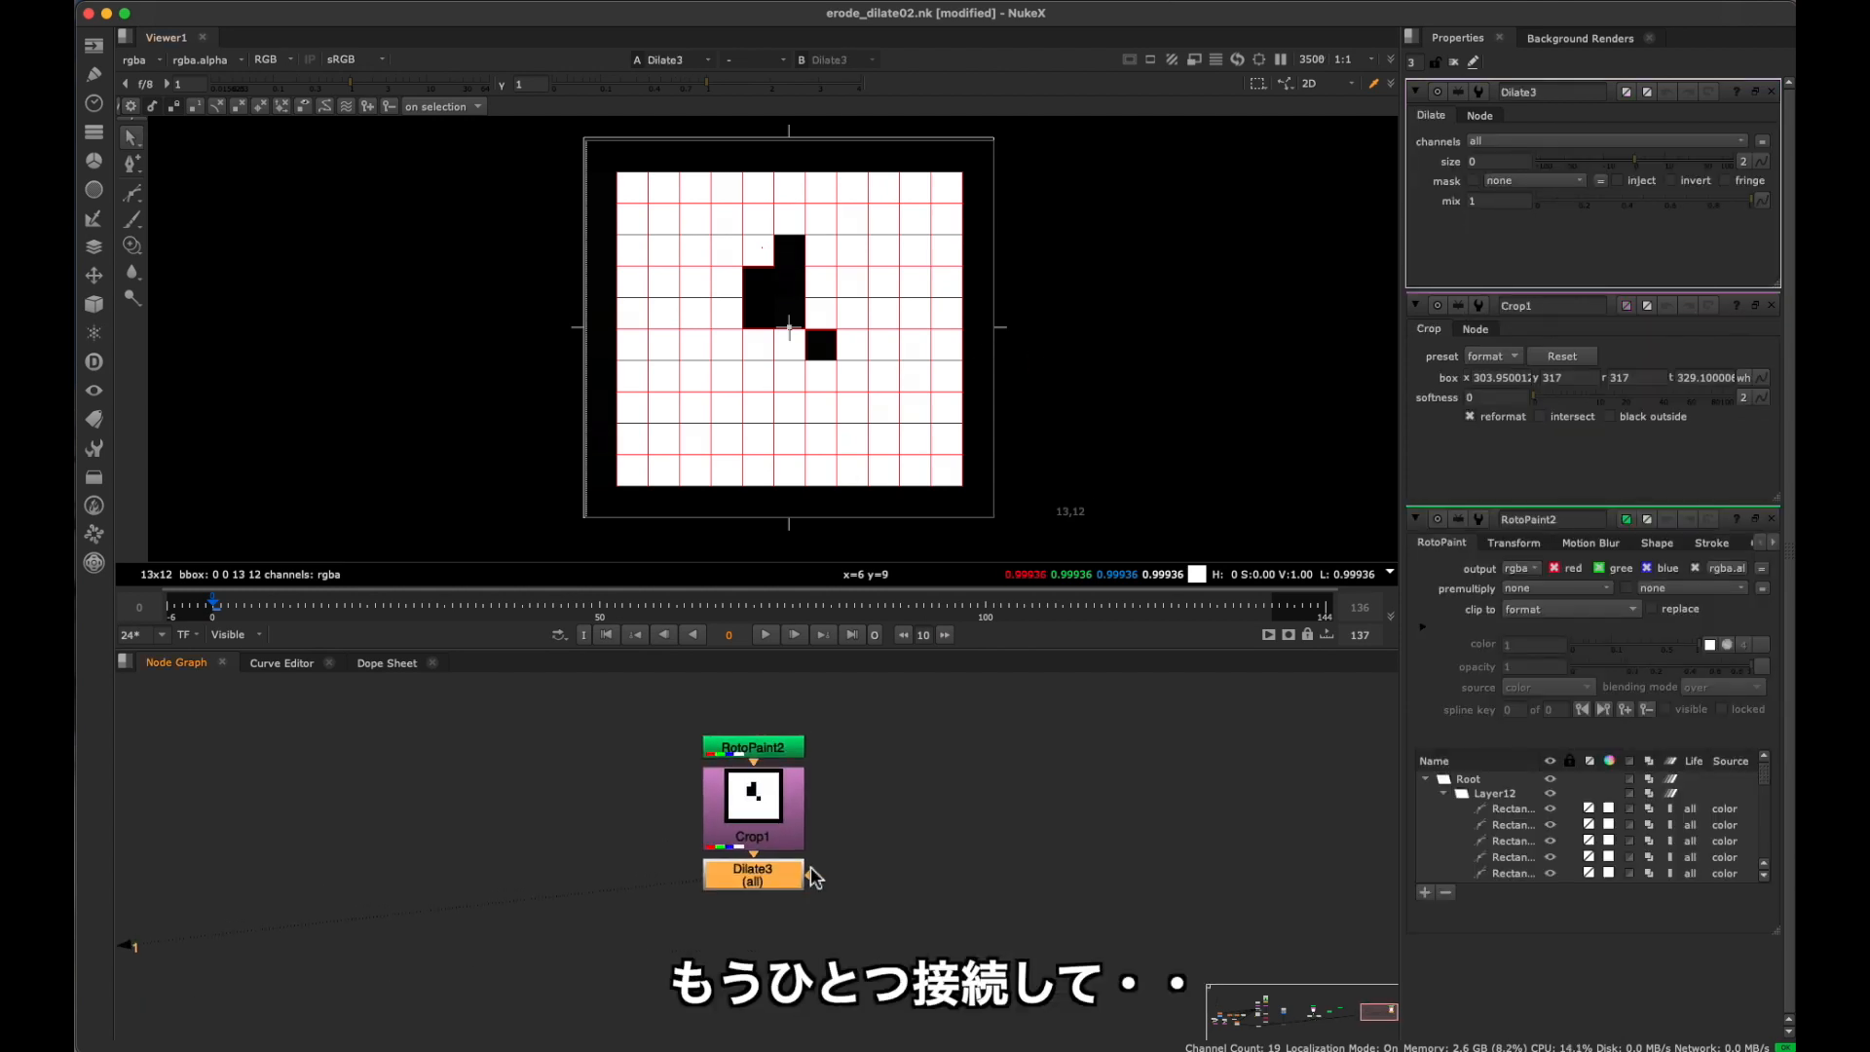
Move Dilate3 aside, duplicate it and connect the copy to Crop1 as a second branch.
{"action": "scroll", "coordinate": [817, 879], "scroll_direction": "up", "scroll_amount": 1}
{"action": "left_click_drag", "start_coordinate": [758, 881], "coordinate": [668, 896]}
{"action": "key", "text": "super+c"}
{"action": "left_click", "coordinate": [847, 884]}
{"action": "key", "text": "super+v"}
{"action": "left_click_drag", "start_coordinate": [790, 843], "coordinate": [787, 841]}
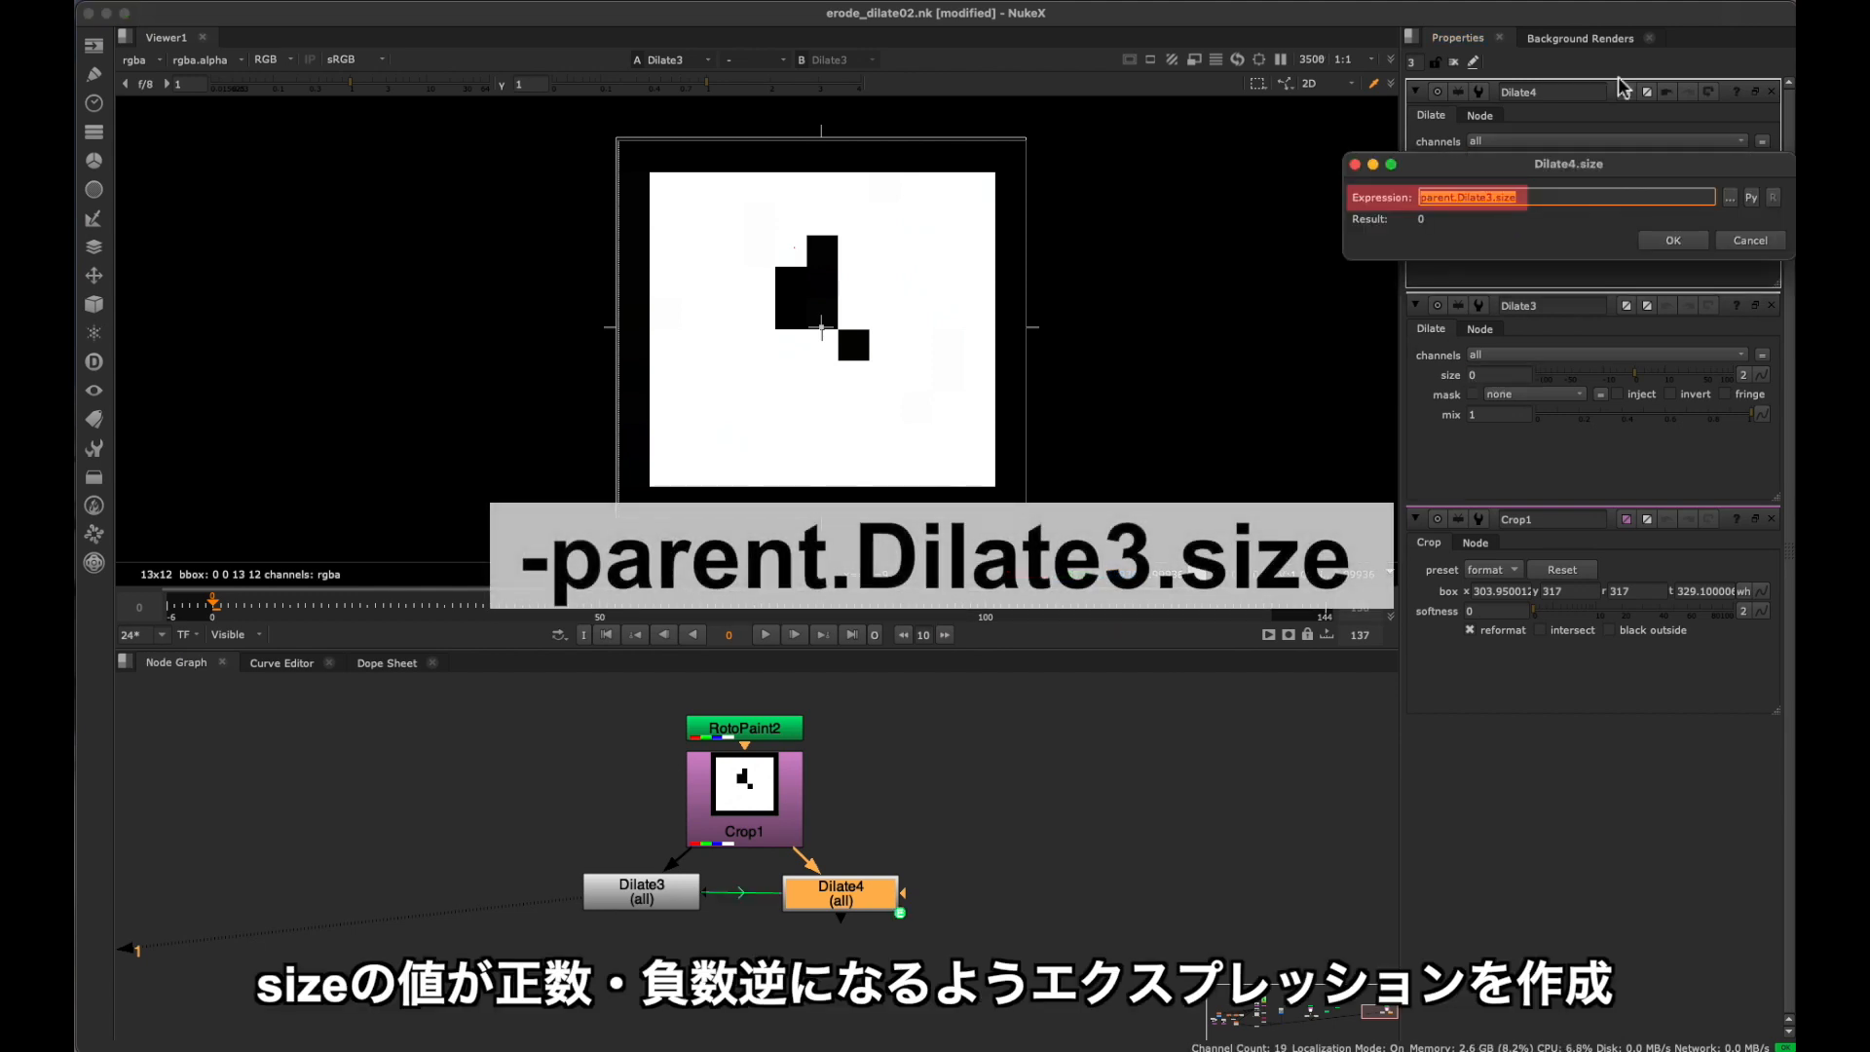
Set Dilate4's size expression to -parent.Dilate3.size so it mirrors Dilate3 with the opposite sign.
{"action": "key", "text": "Left"}
{"action": "key", "text": "Left"}
{"action": "type", "text": "-"}
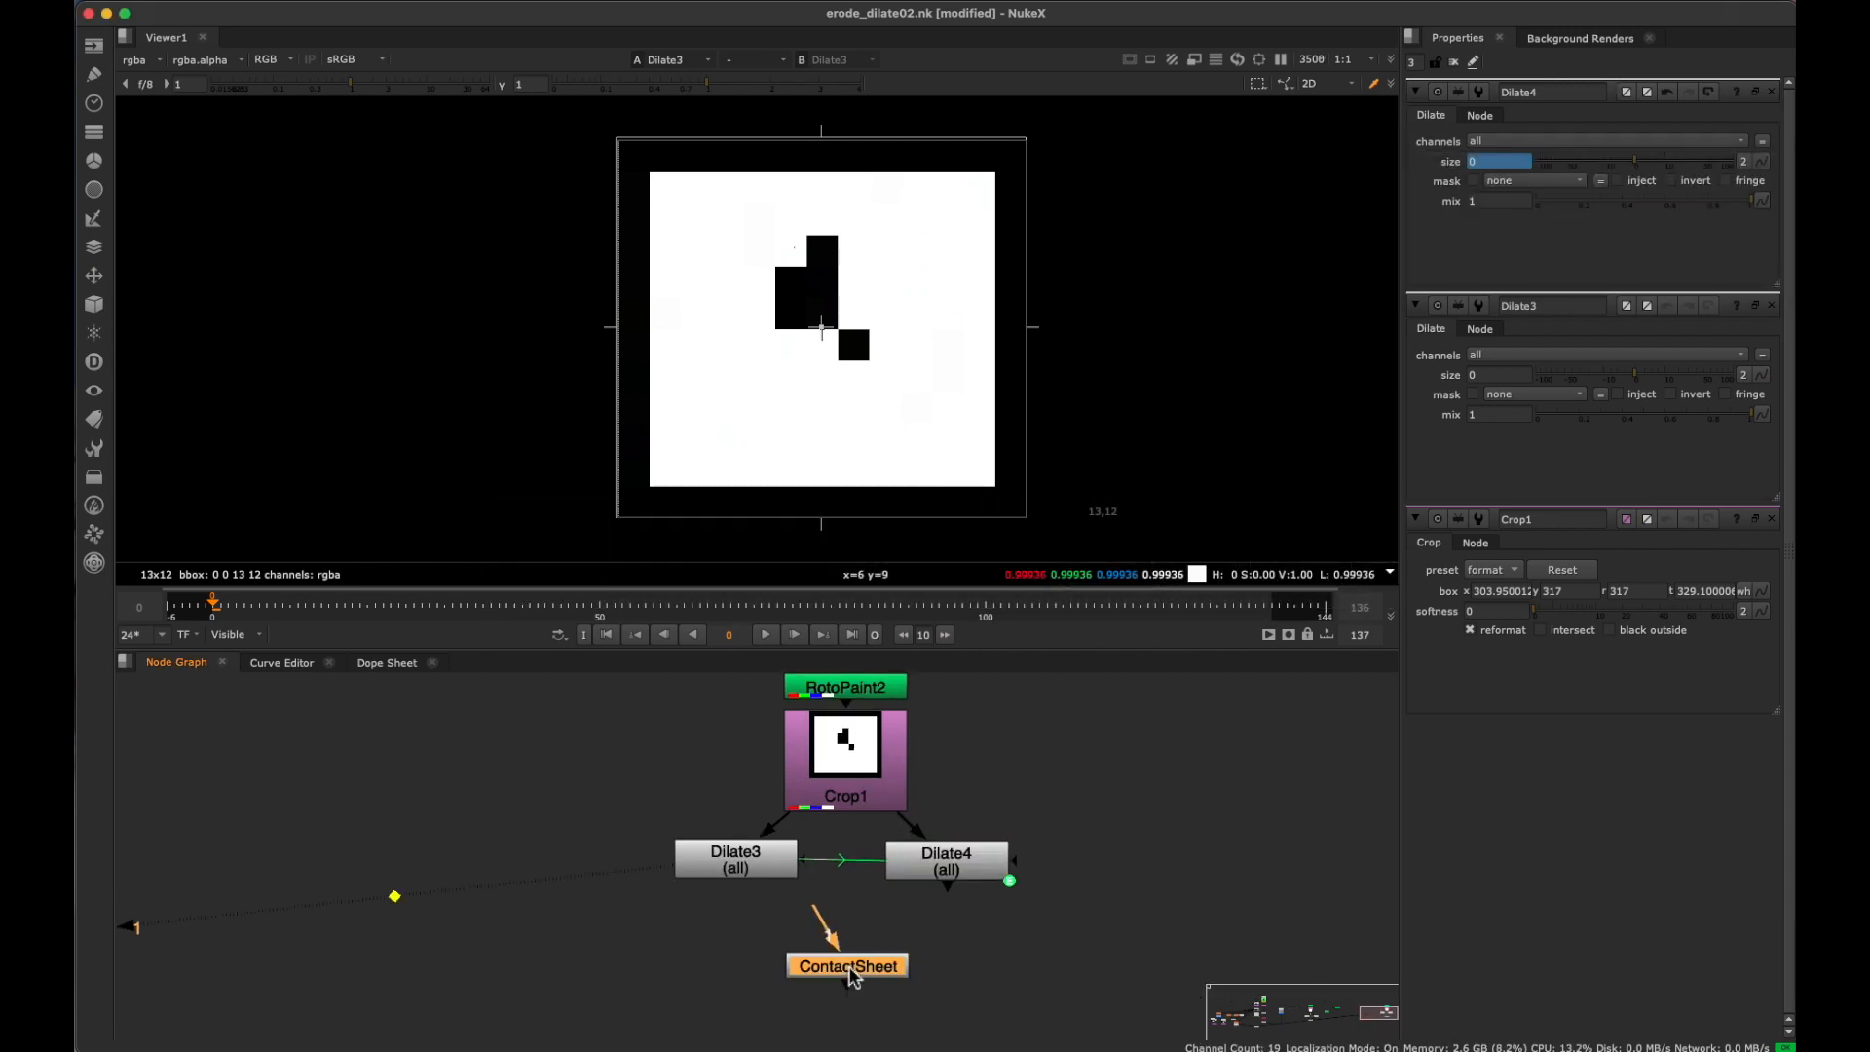
Connect ContactSheet1 to Dilate3 and Dilate4, view its output and open its properties.
{"action": "left_click_drag", "start_coordinate": [845, 956], "coordinate": [764, 878]}
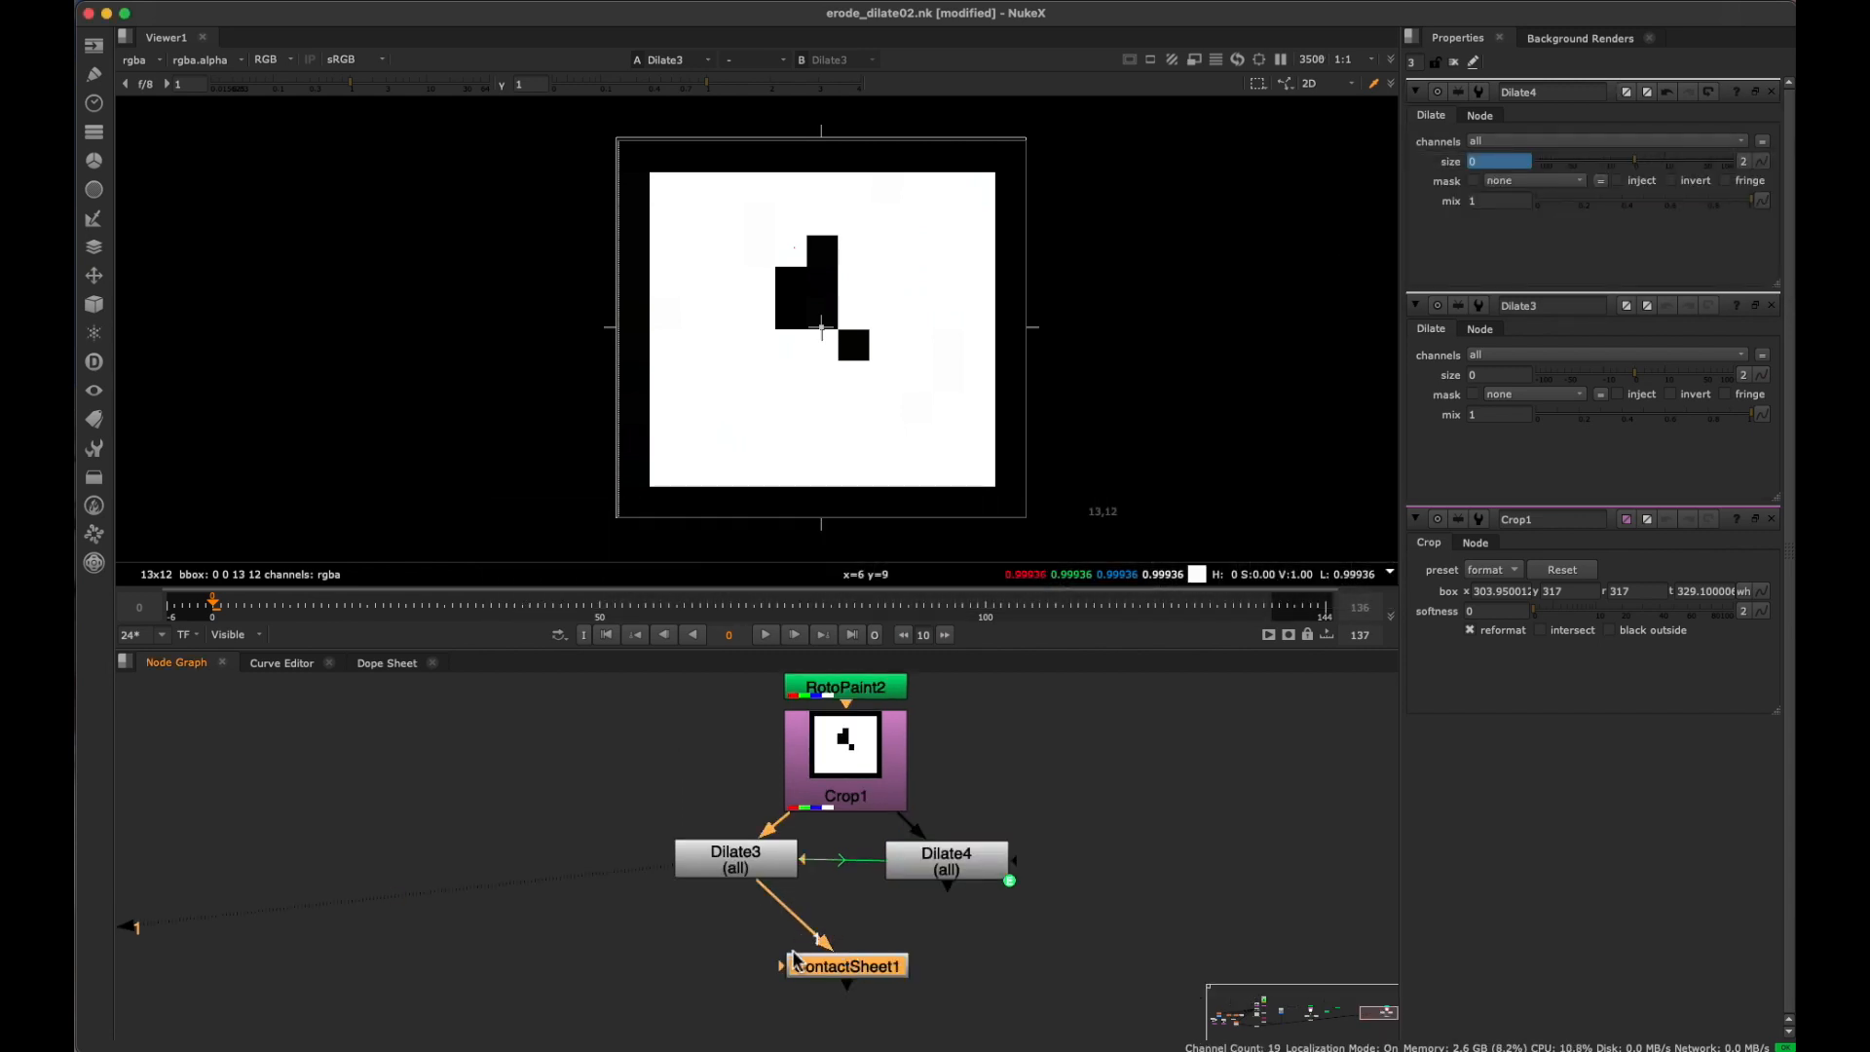
{"action": "left_click_drag", "start_coordinate": [785, 966], "coordinate": [919, 900]}
{"action": "key", "text": "1"}
{"action": "double_click", "coordinate": [872, 969]}
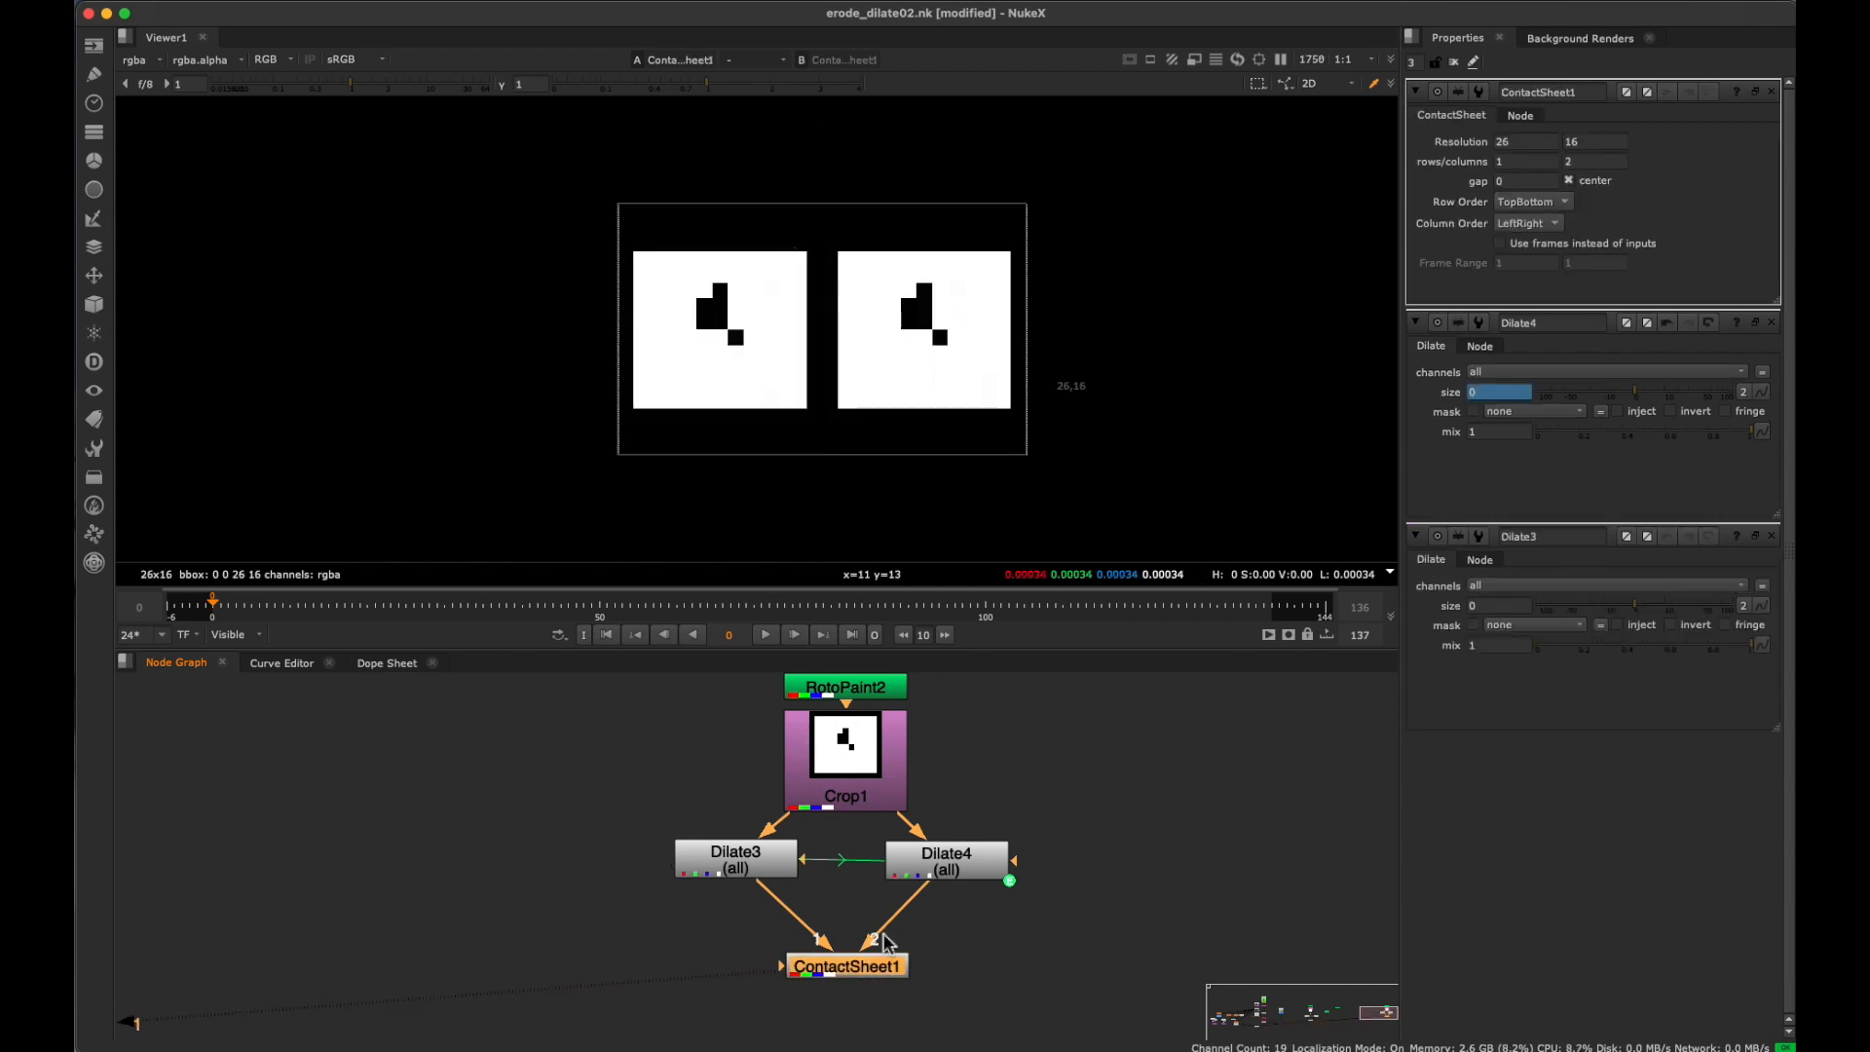
Step Dilate3's size through values such as 1 and 2 to compare both results in the contact sheet.
{"action": "left_click", "coordinate": [735, 859]}
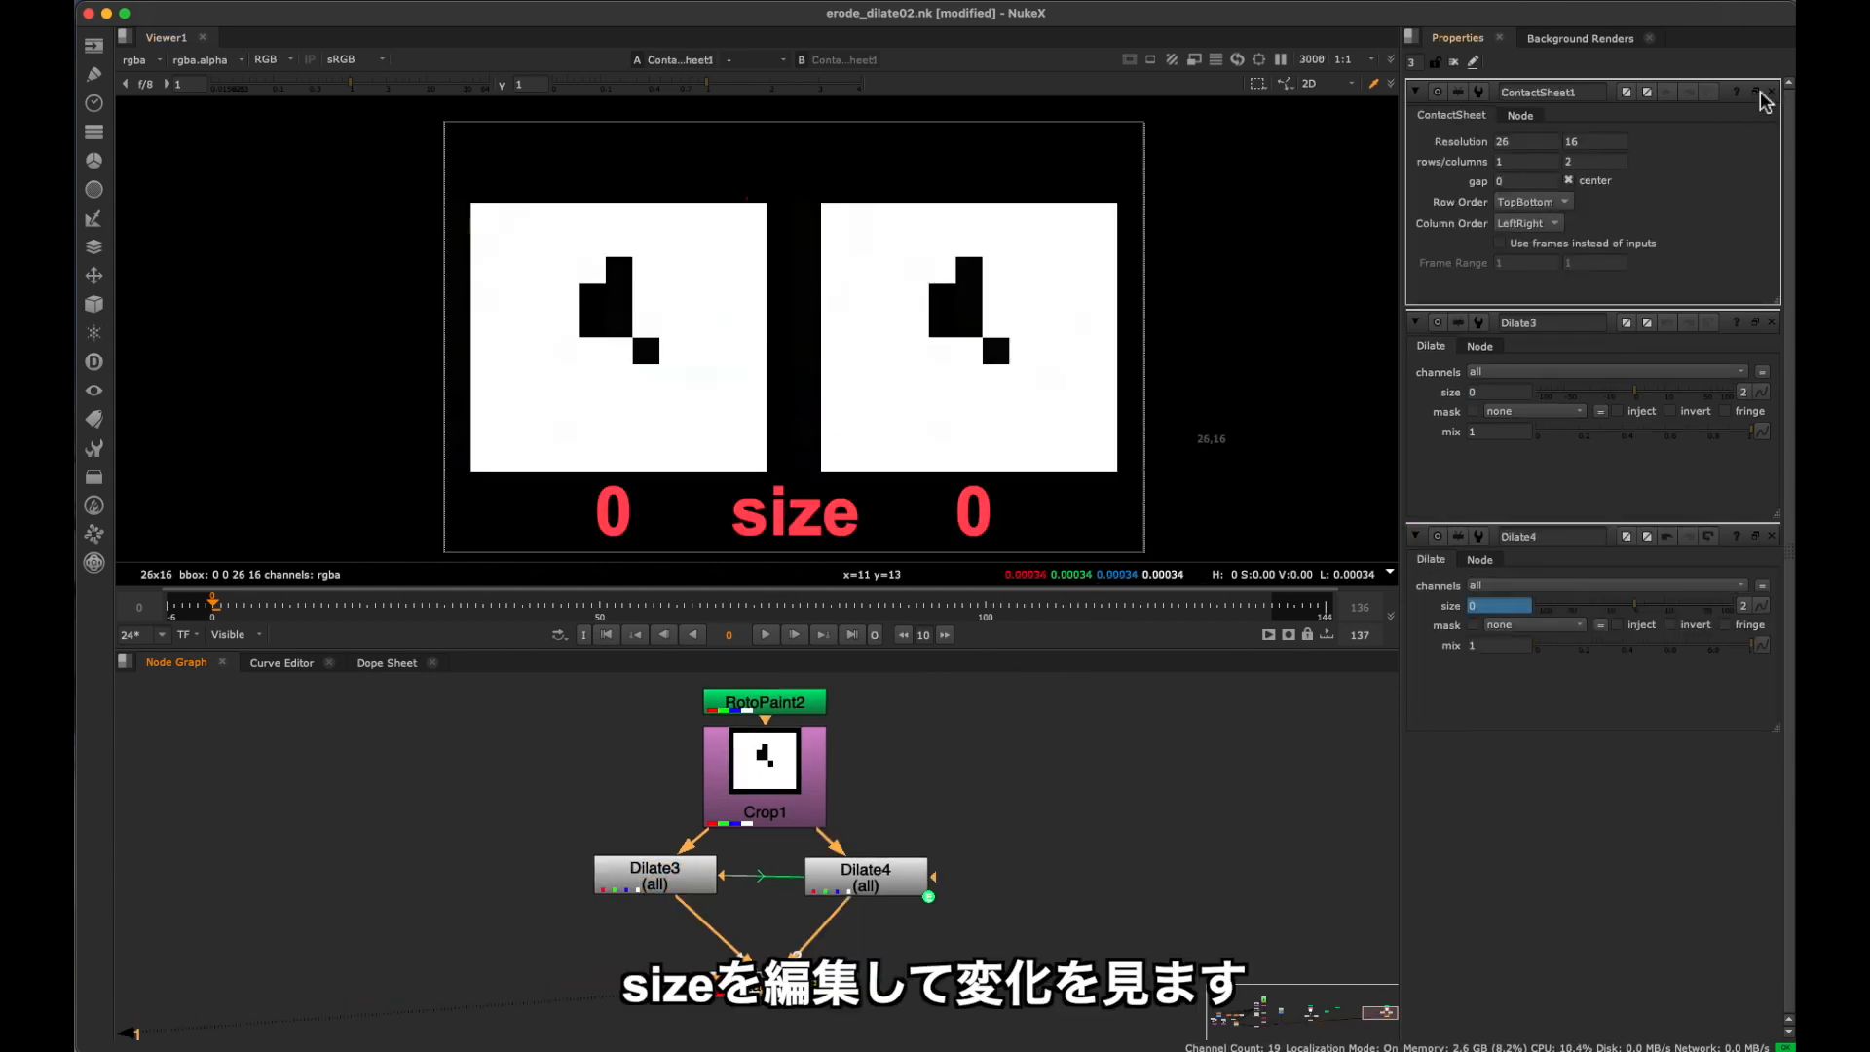
{"action": "left_click", "coordinate": [1769, 91]}
{"action": "left_click", "coordinate": [1497, 163]}
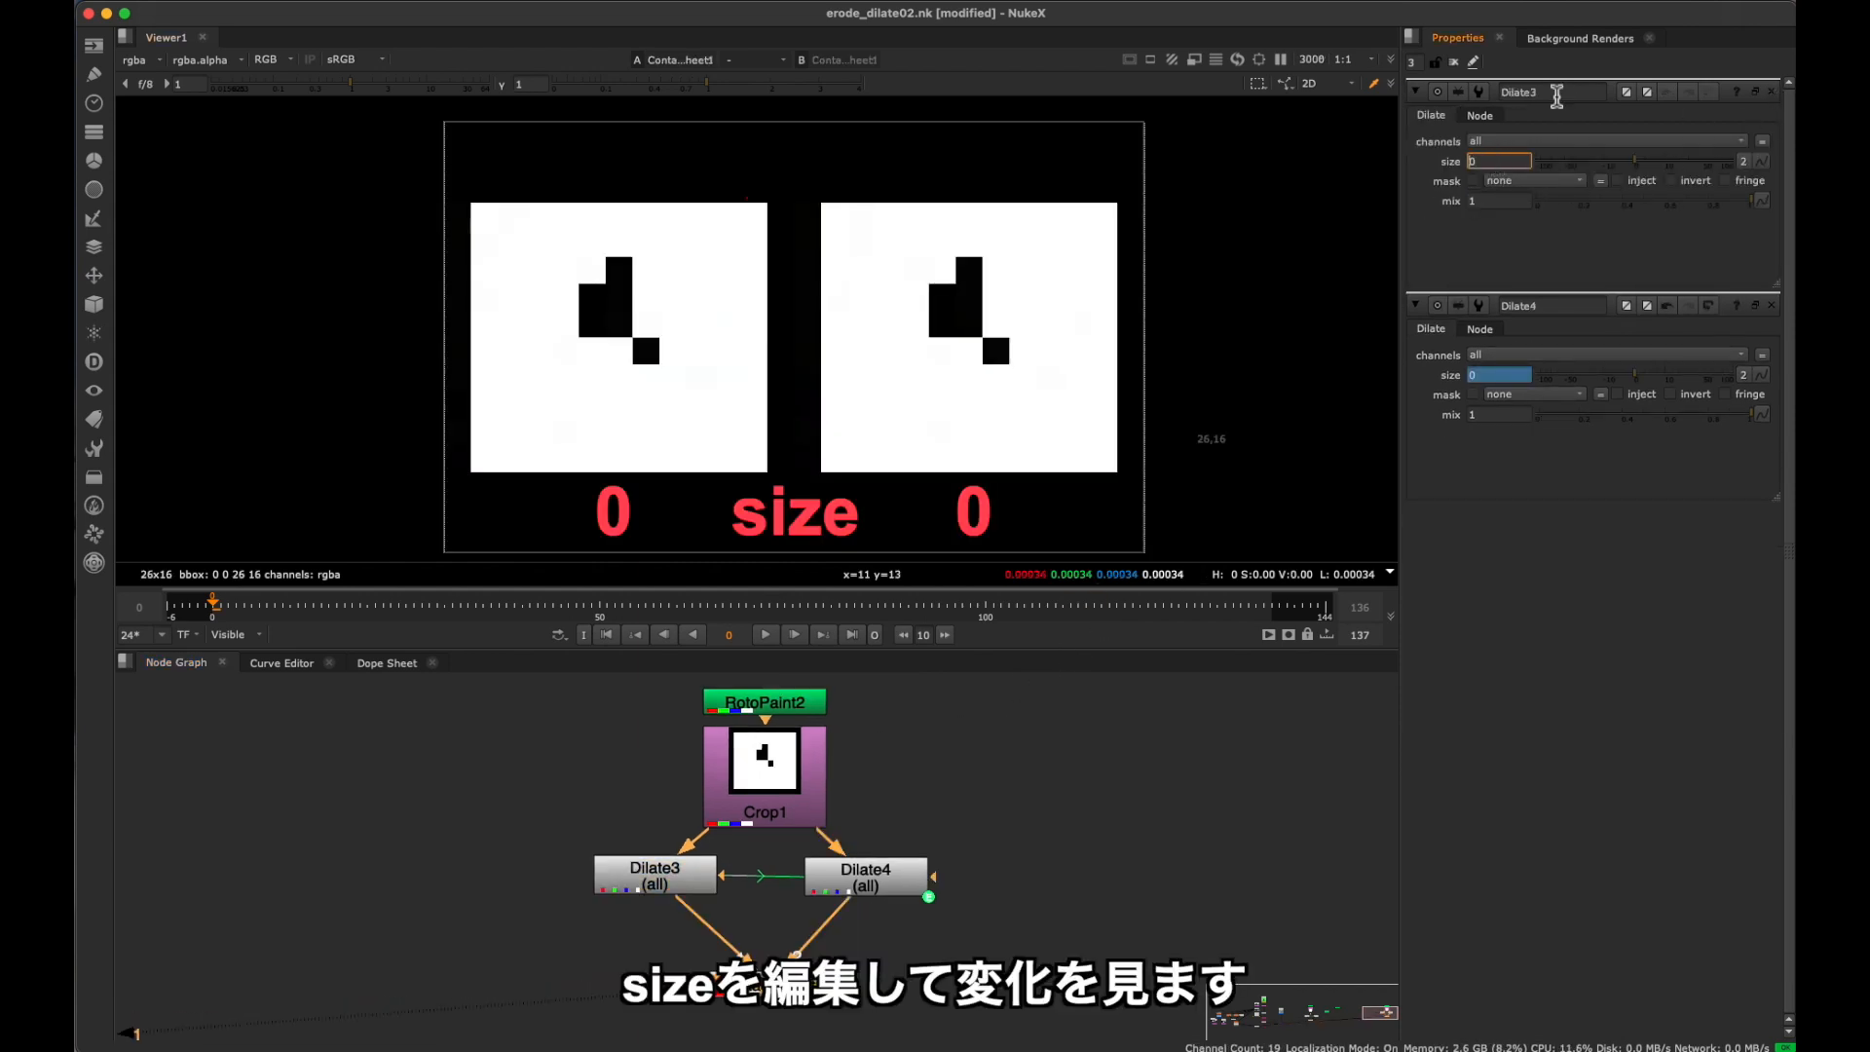
{"action": "key", "text": "Up"}
{"action": "key", "text": "Up"}
{"action": "key", "text": "Up"}
{"action": "key", "text": "Down"}
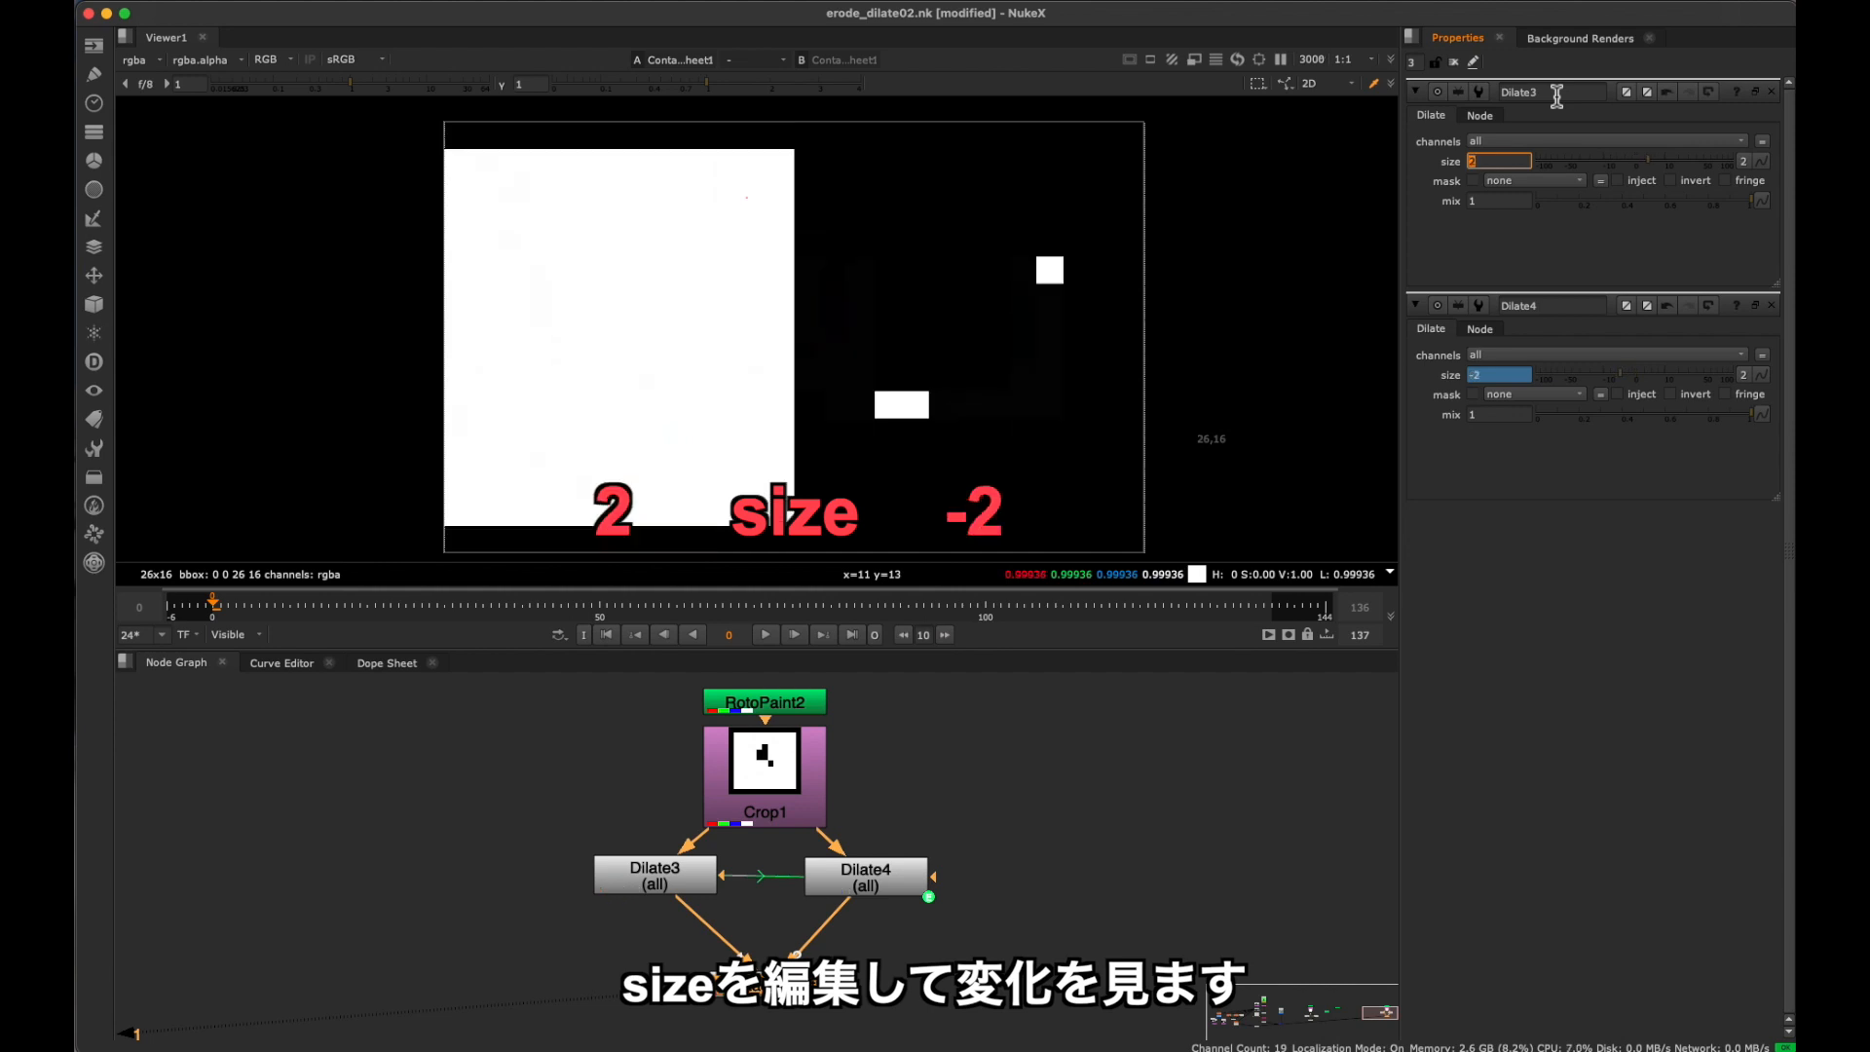
{"action": "key", "text": "Down"}
{"action": "key", "text": "Down"}
{"action": "key", "text": "Up"}
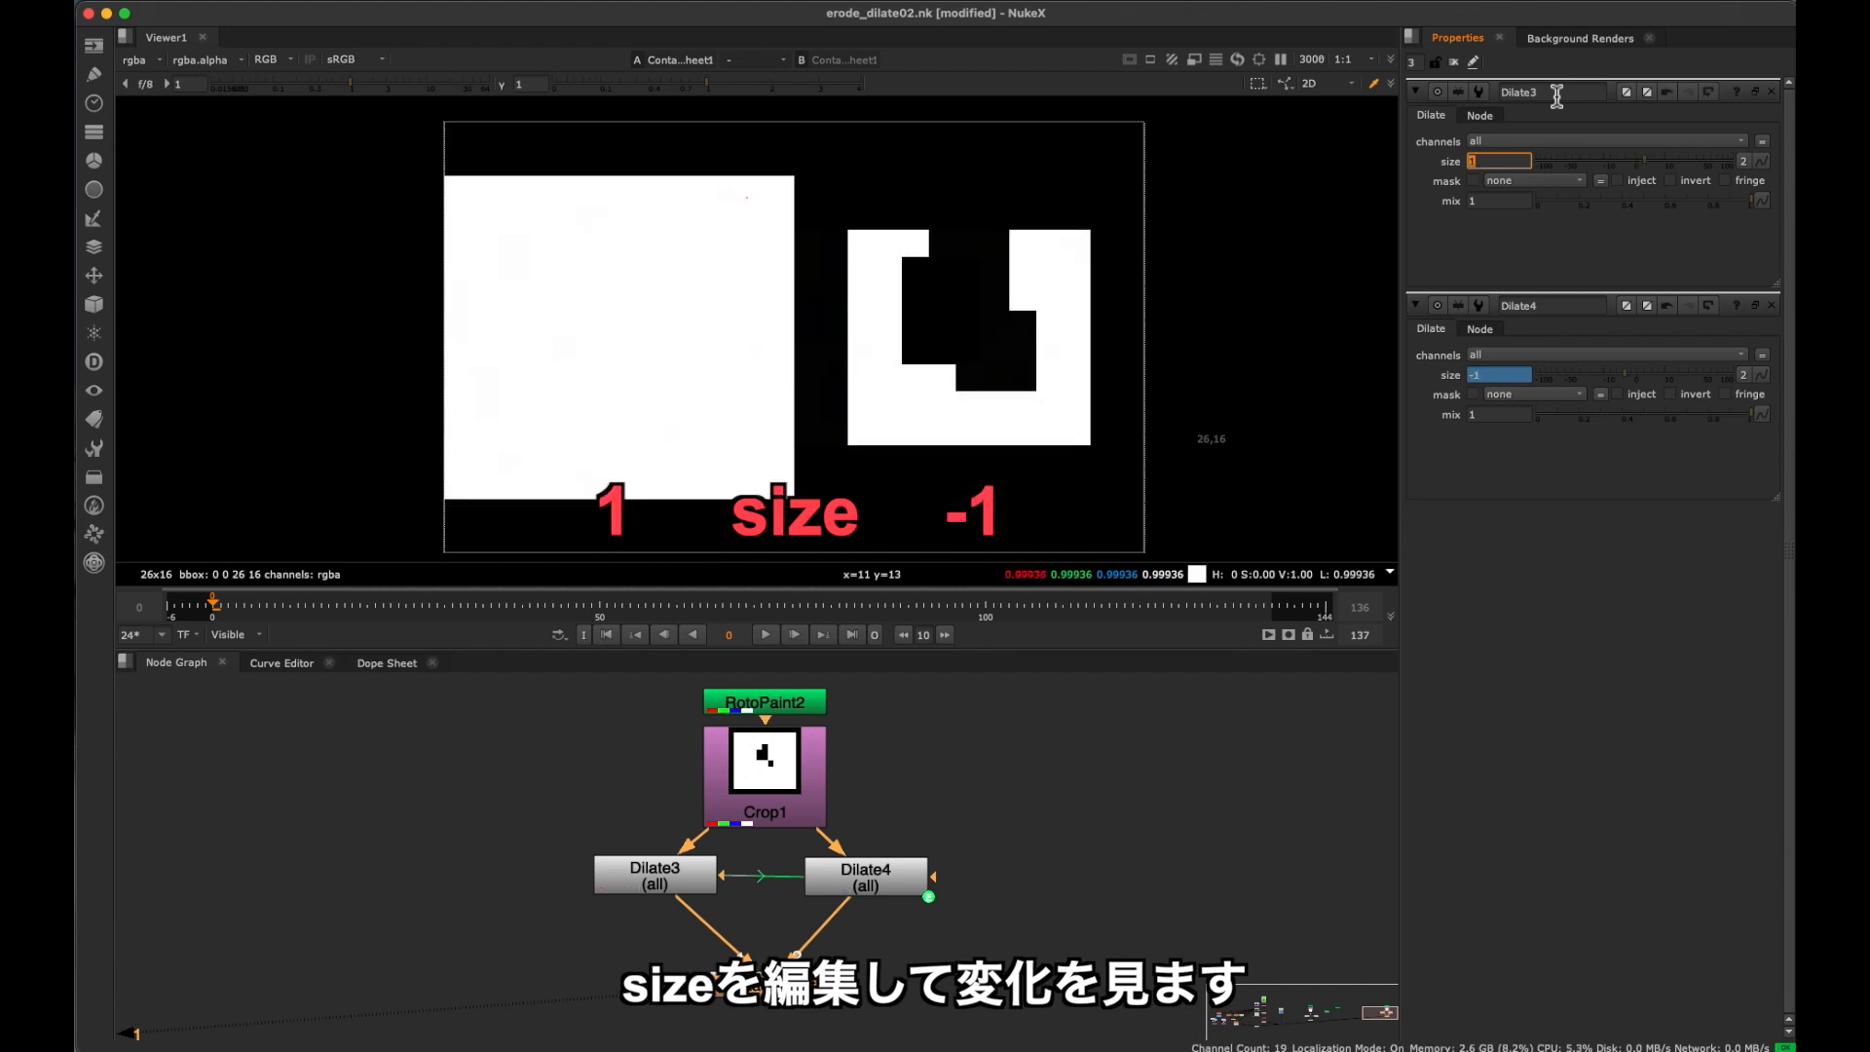
{"action": "key", "text": "Up"}
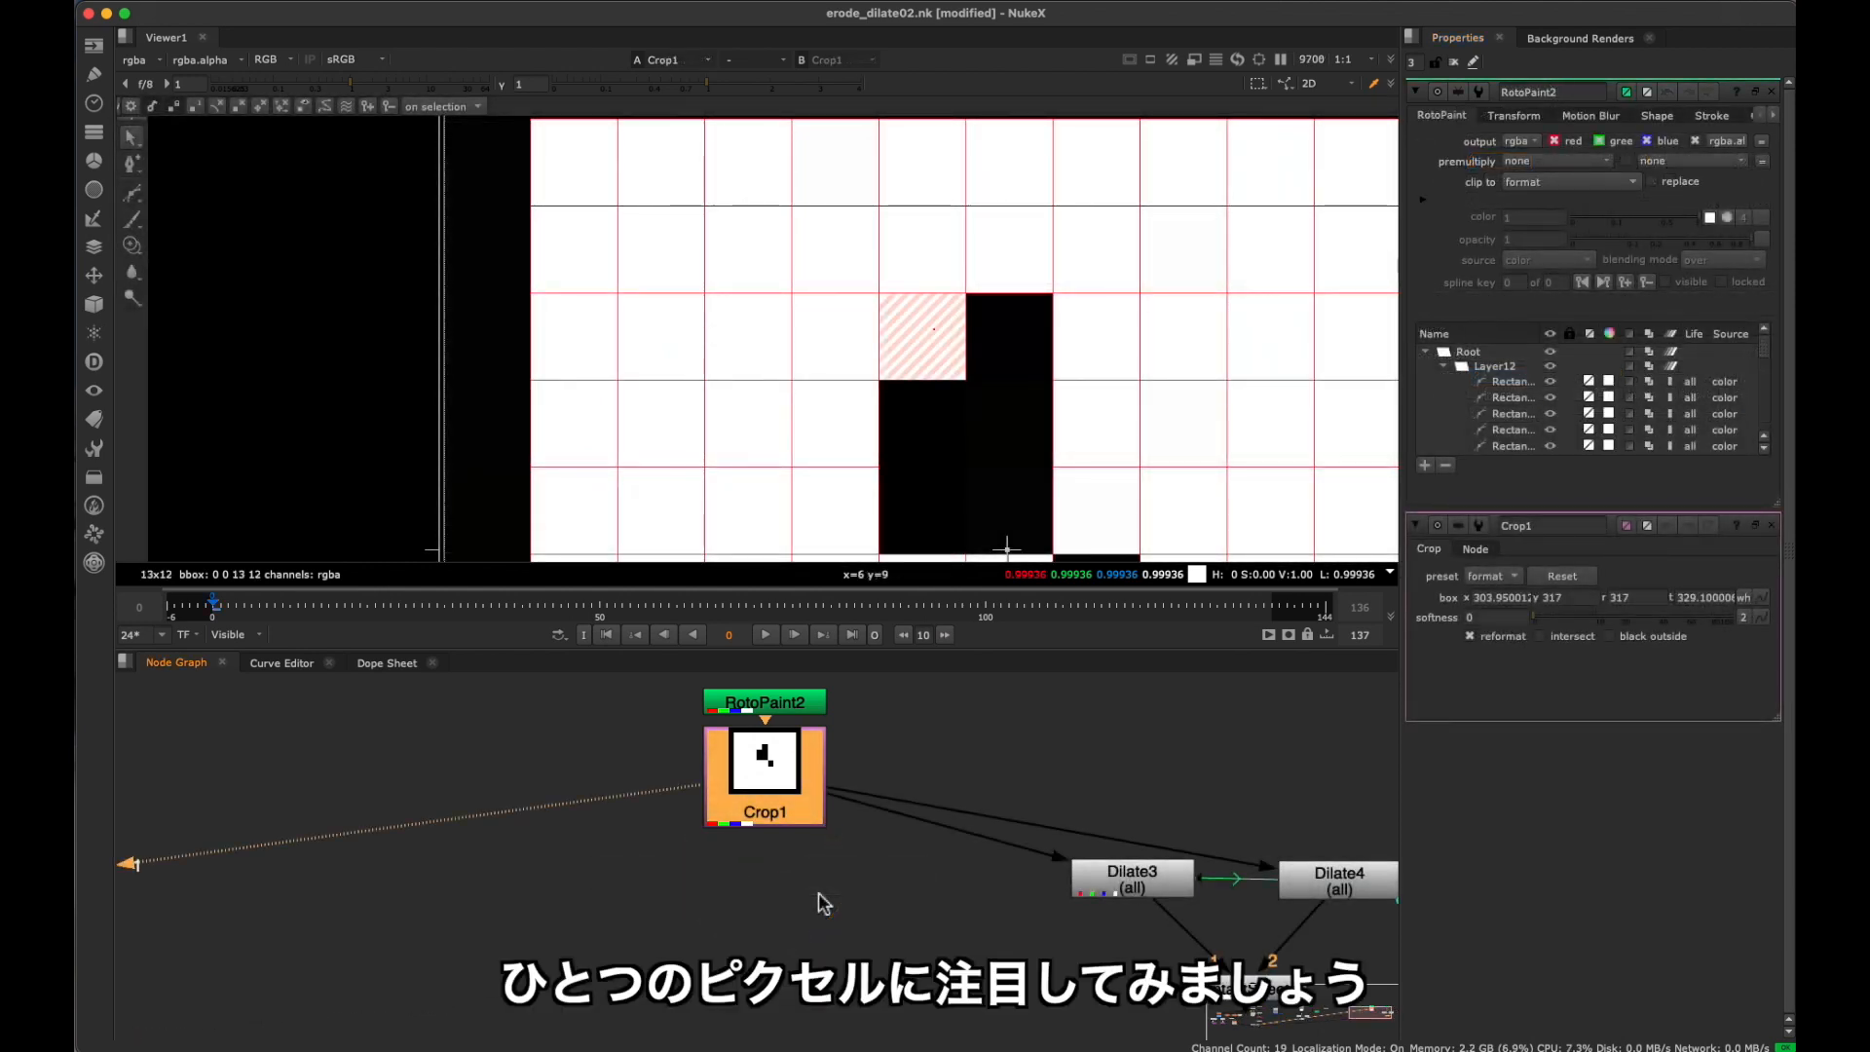
Add another Erode (fast) node directly below Crop1 and set its size to 1.
{"action": "key", "text": "Tab"}
{"action": "type", "text": "erode"}
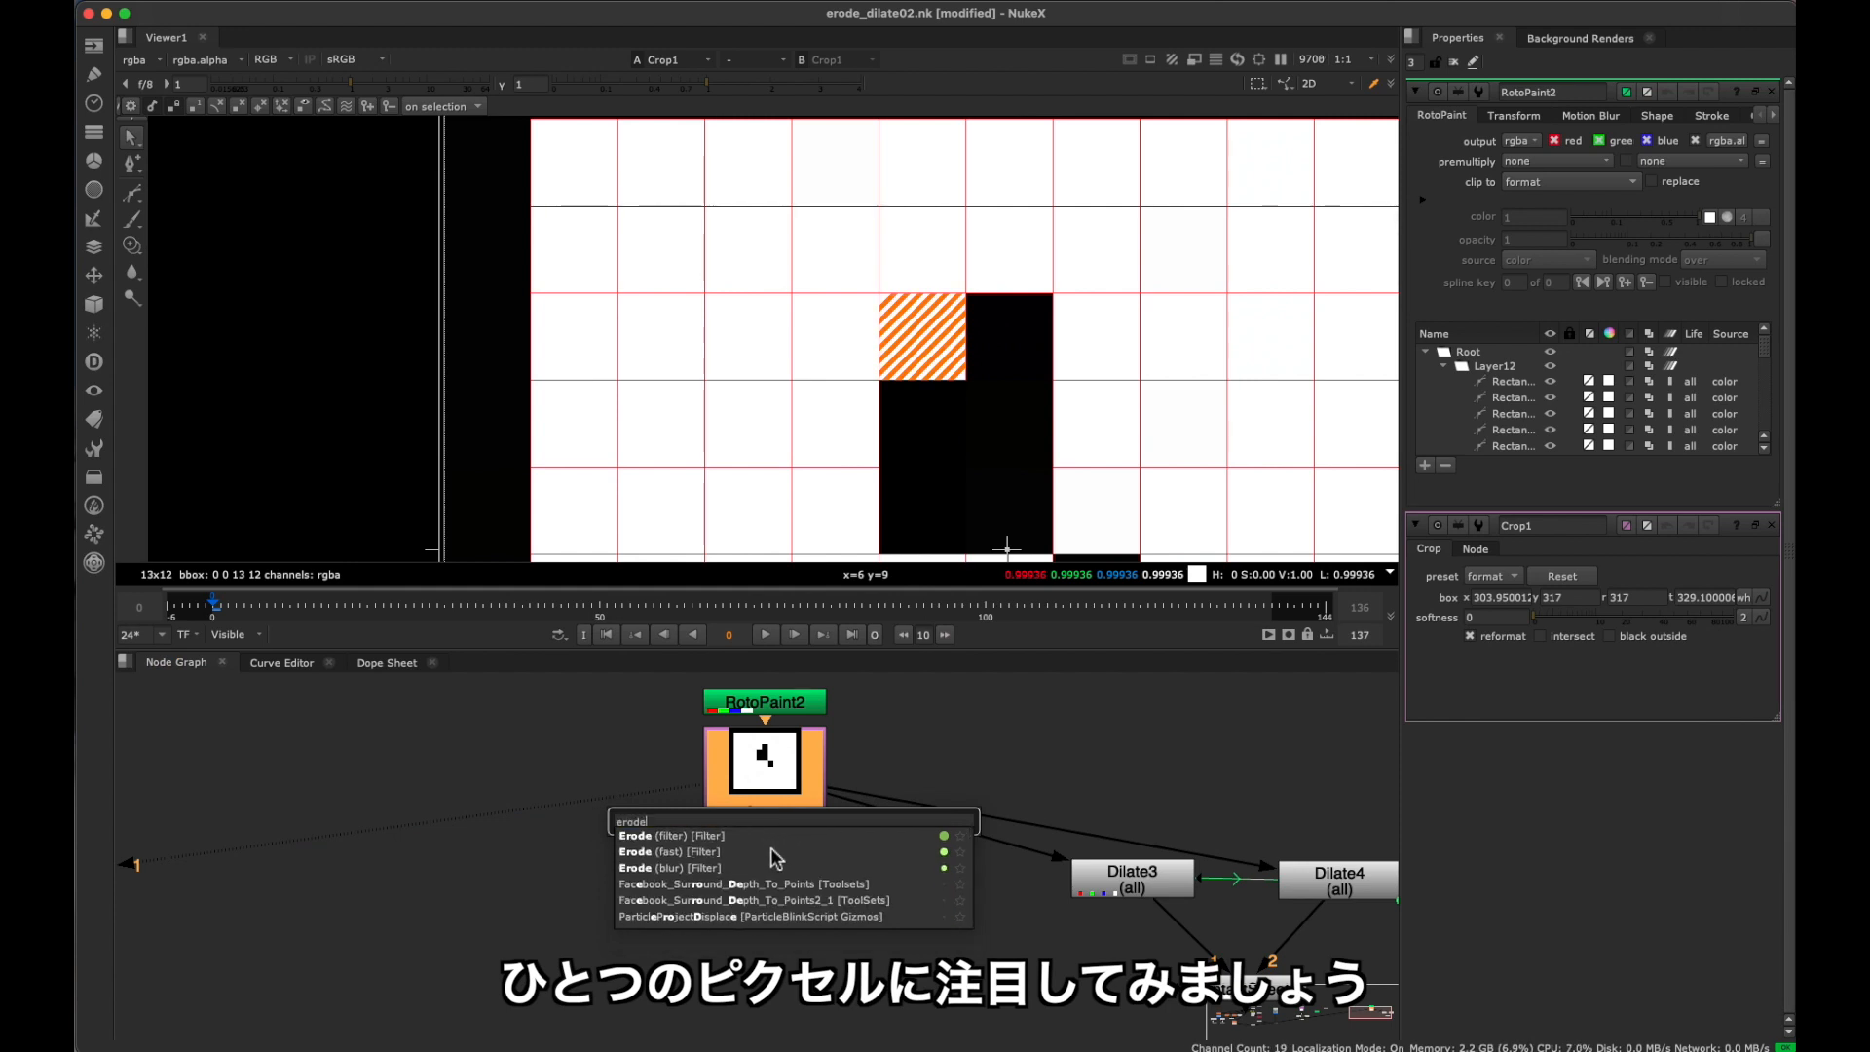
{"action": "key", "text": "Return"}
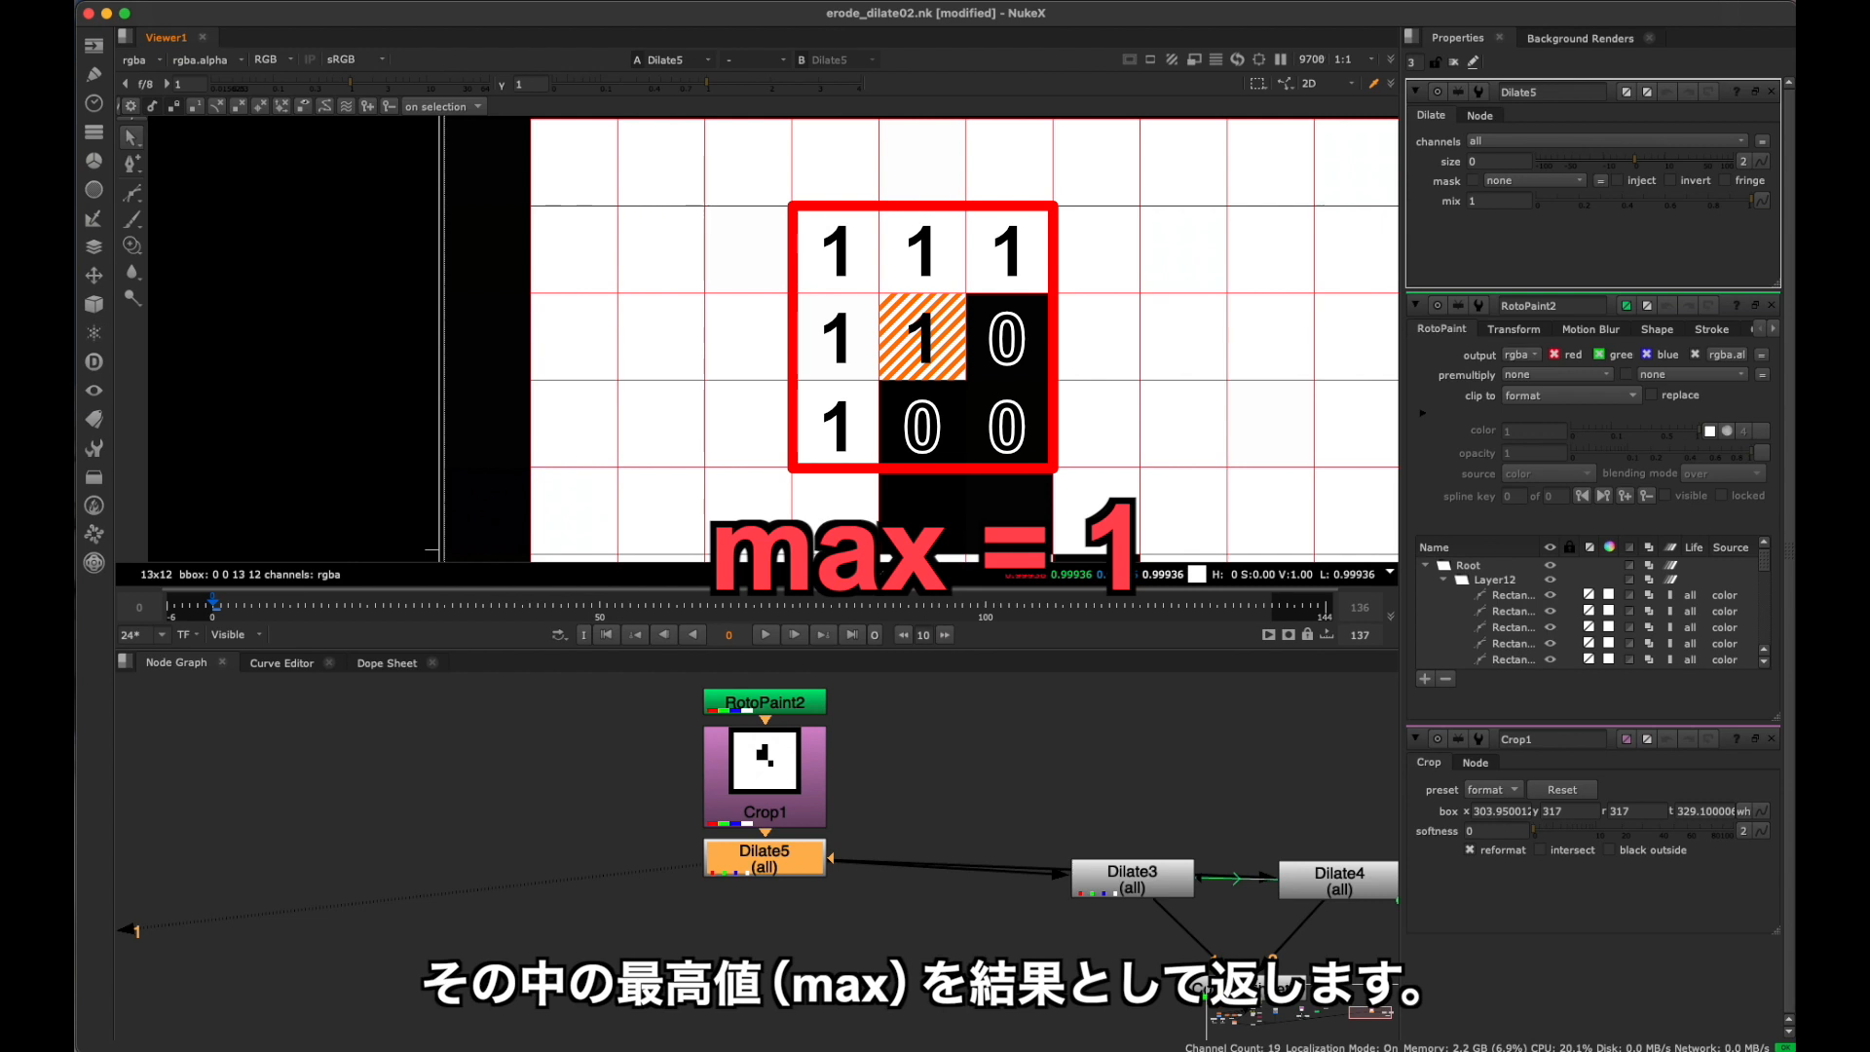
{"action": "double_click", "coordinate": [1501, 164]}
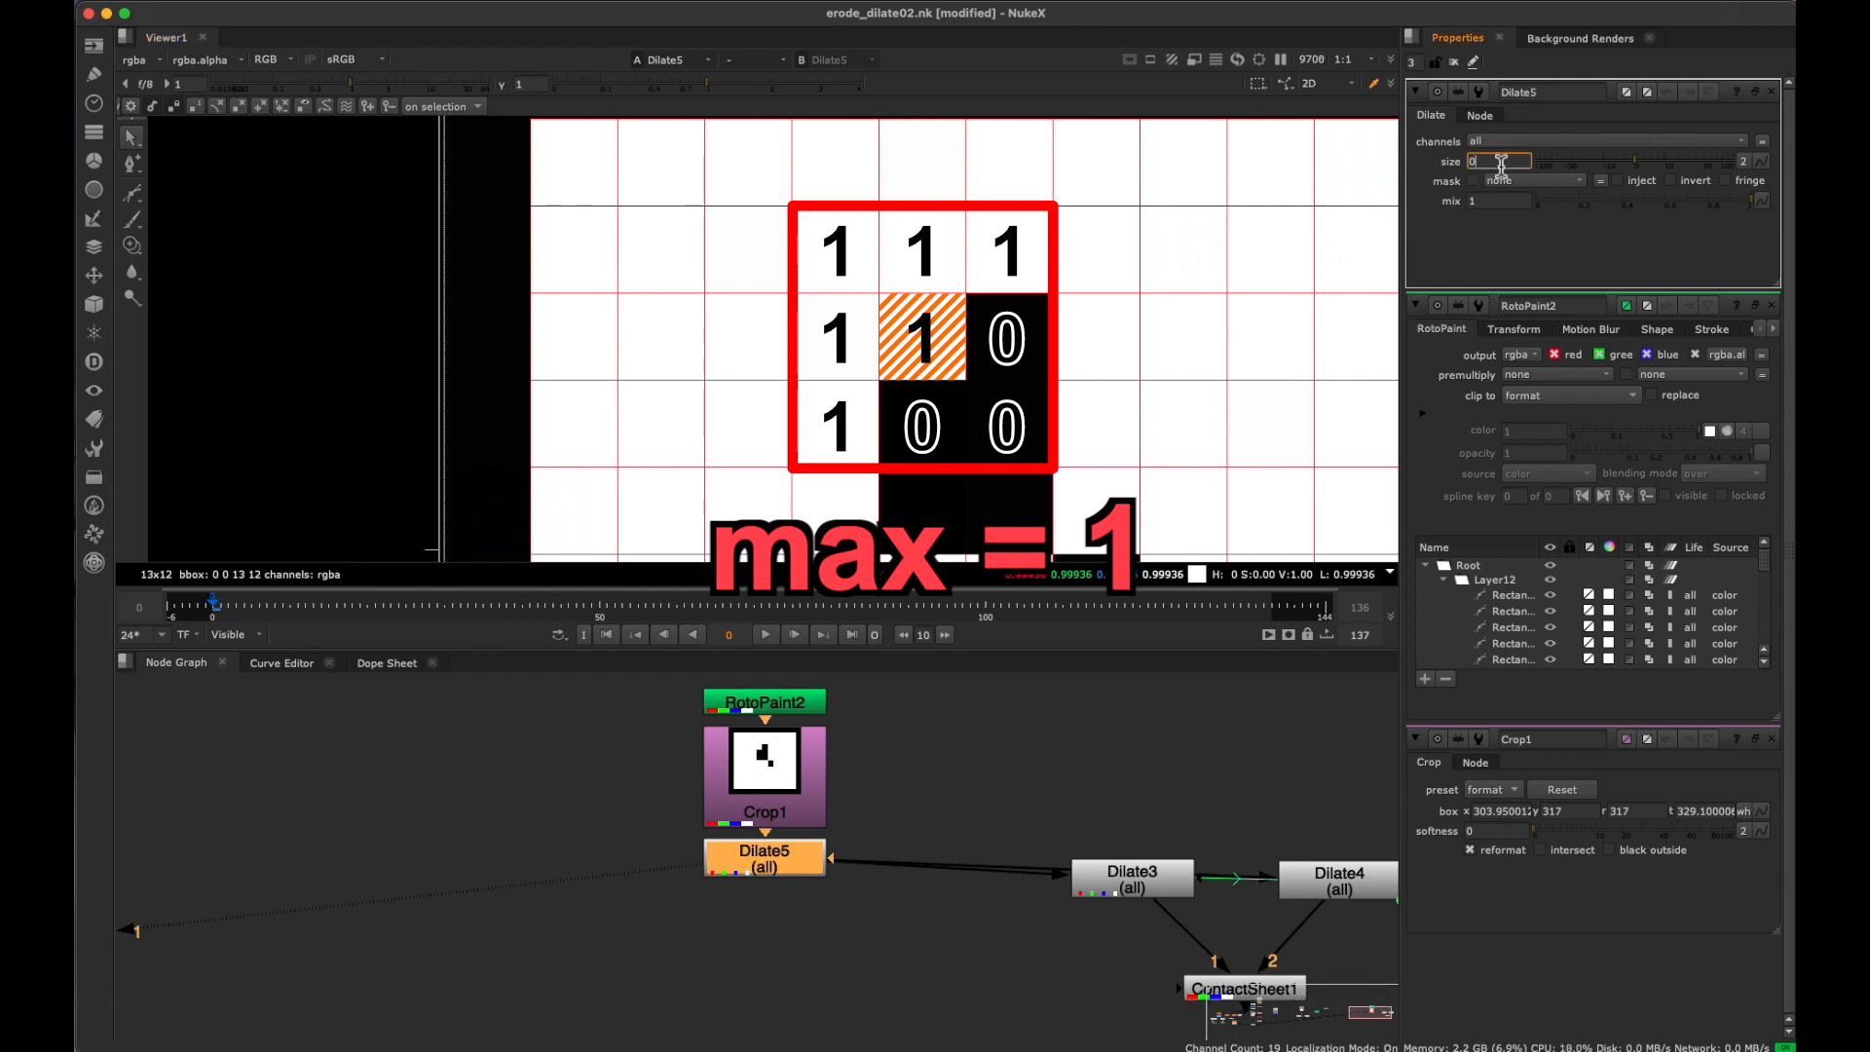
{"action": "type", "text": "1"}
{"action": "key", "text": "Return"}
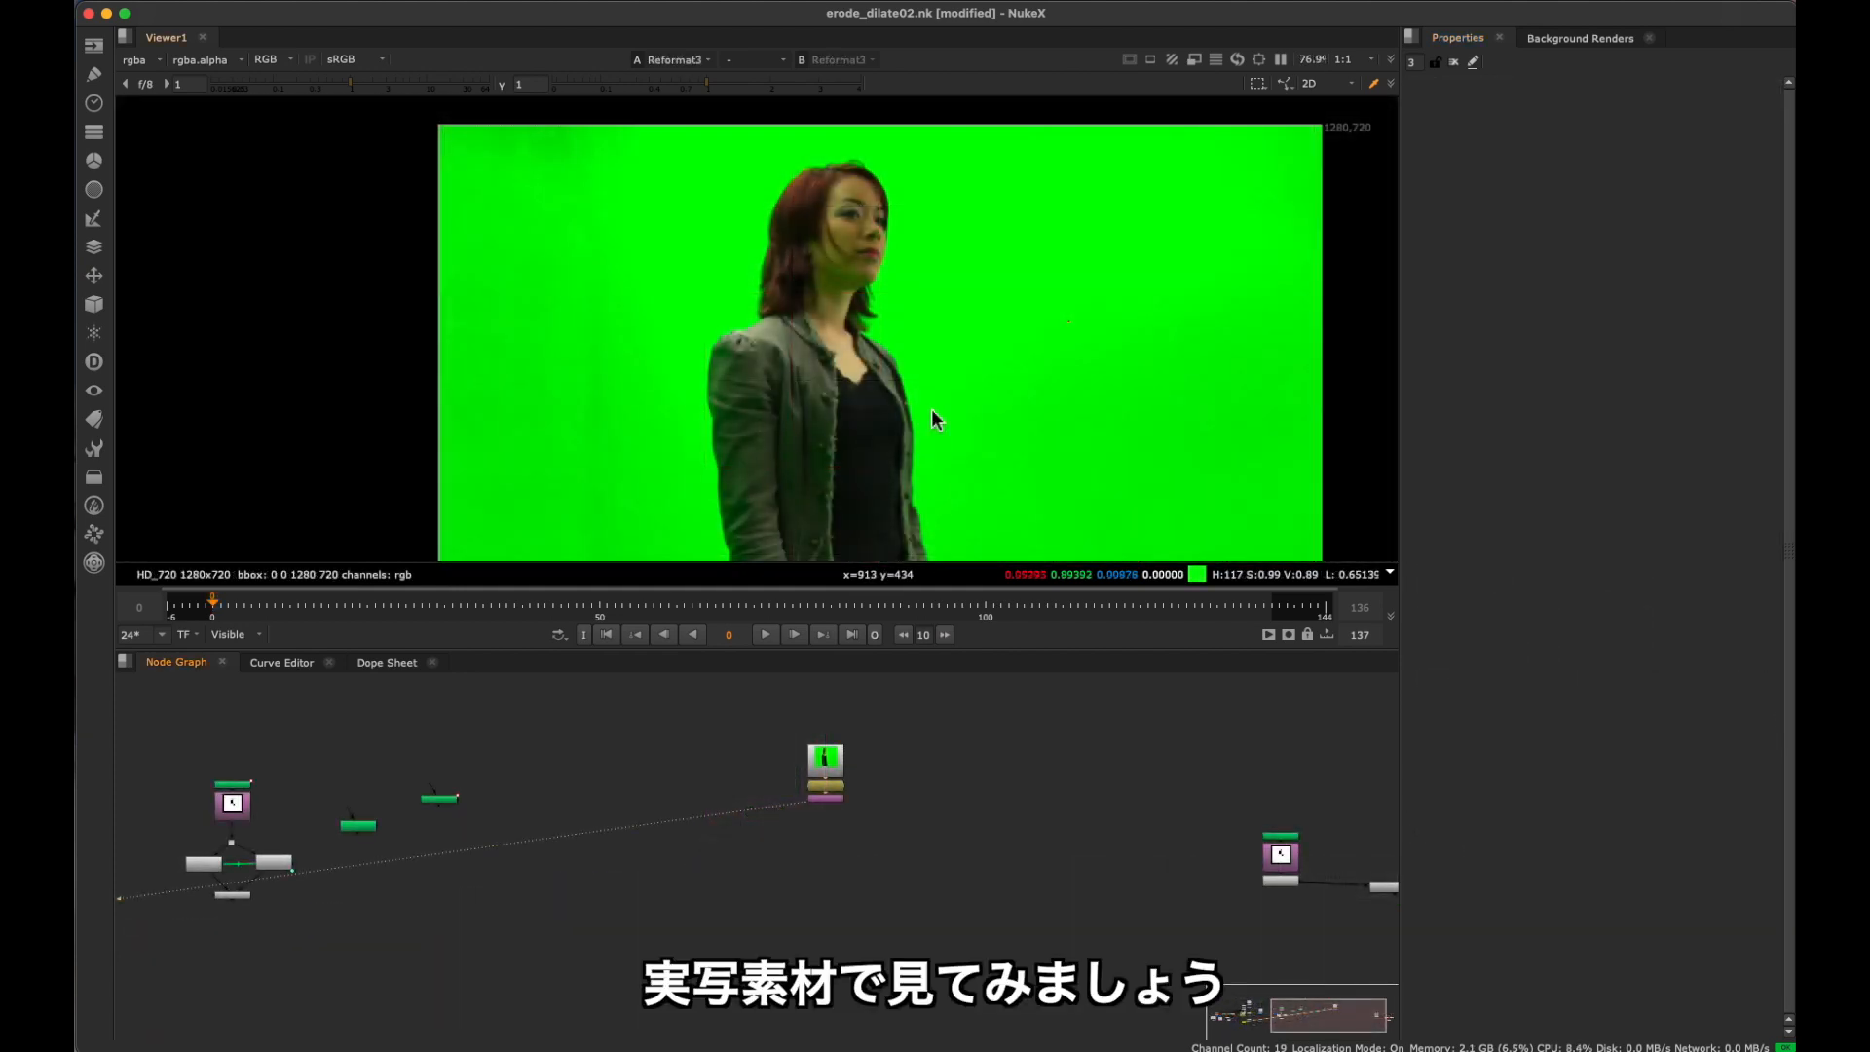
Inspect the green-screen plate at pixel level and sample the single pixel at x=601, y=590.
{"action": "scroll", "coordinate": [935, 413], "scroll_direction": "up", "scroll_amount": 15}
{"action": "scroll", "coordinate": [921, 341], "scroll_direction": "up", "scroll_amount": 6}
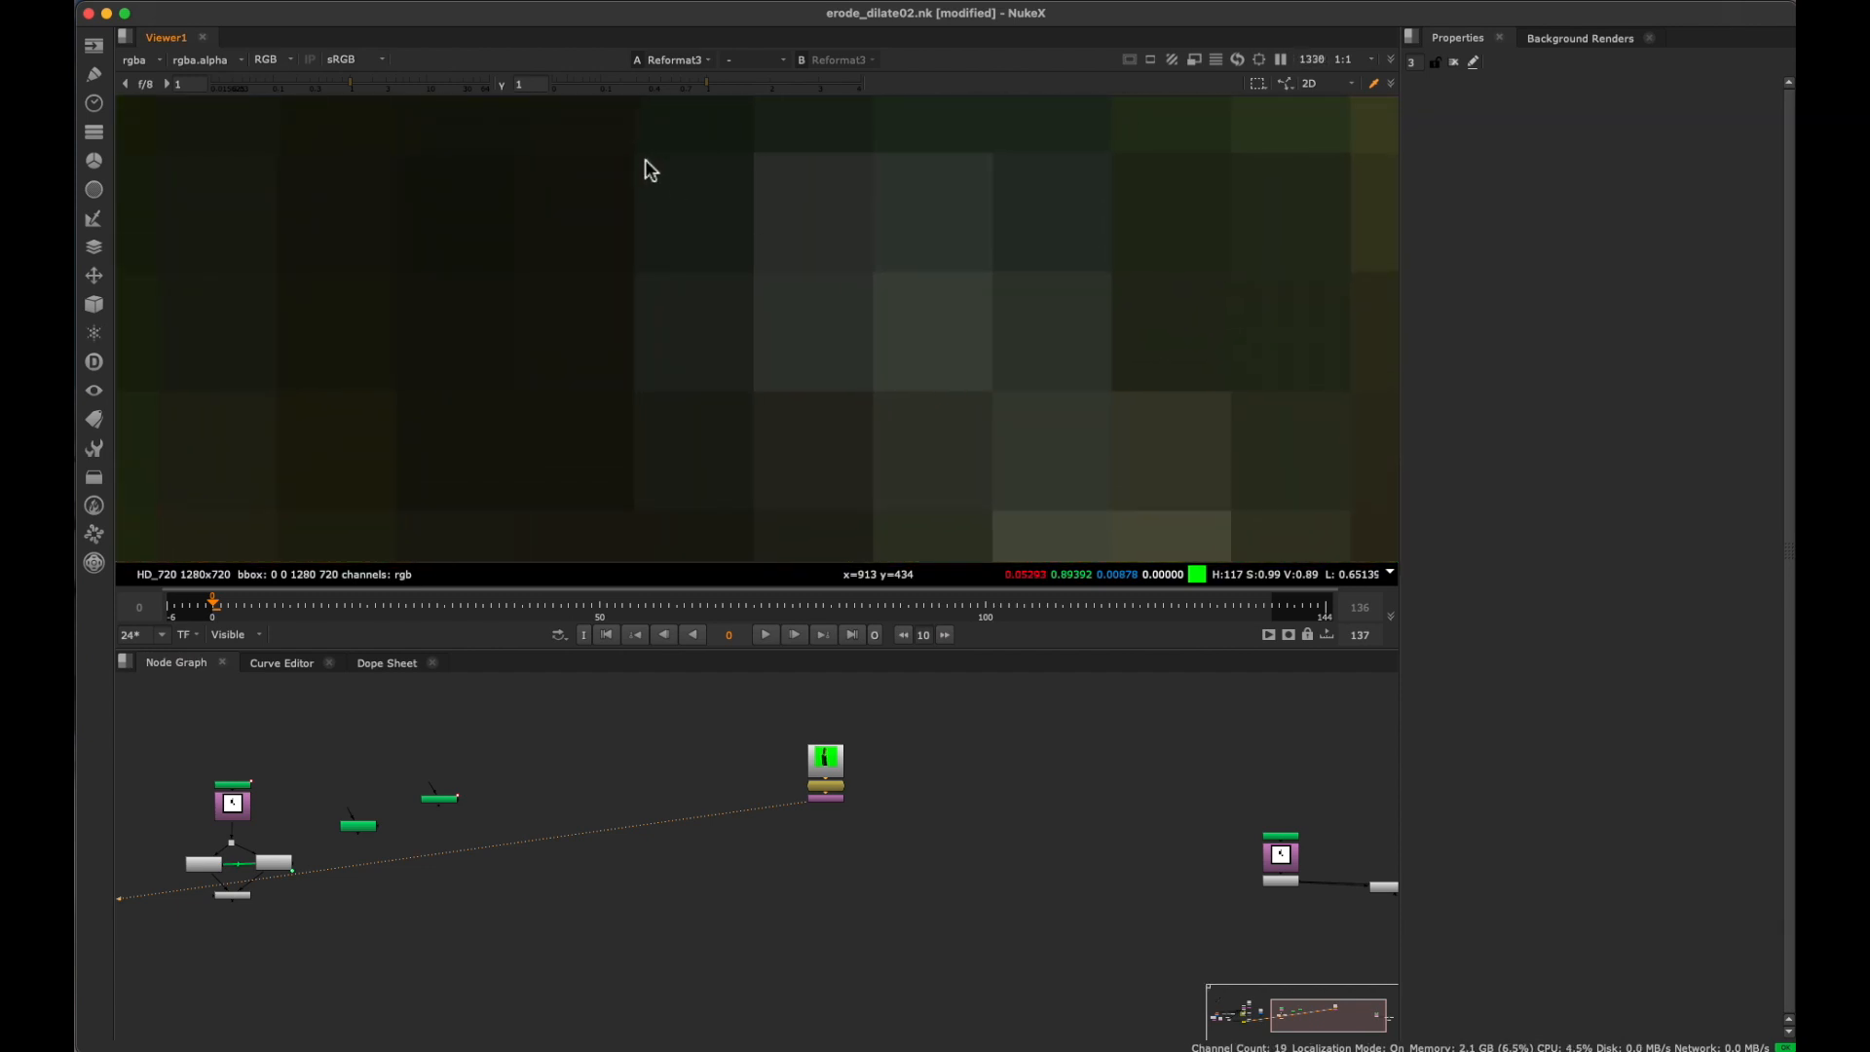
{"action": "left_click_drag", "start_coordinate": [676, 203], "coordinate": [920, 448], "text": "super"}
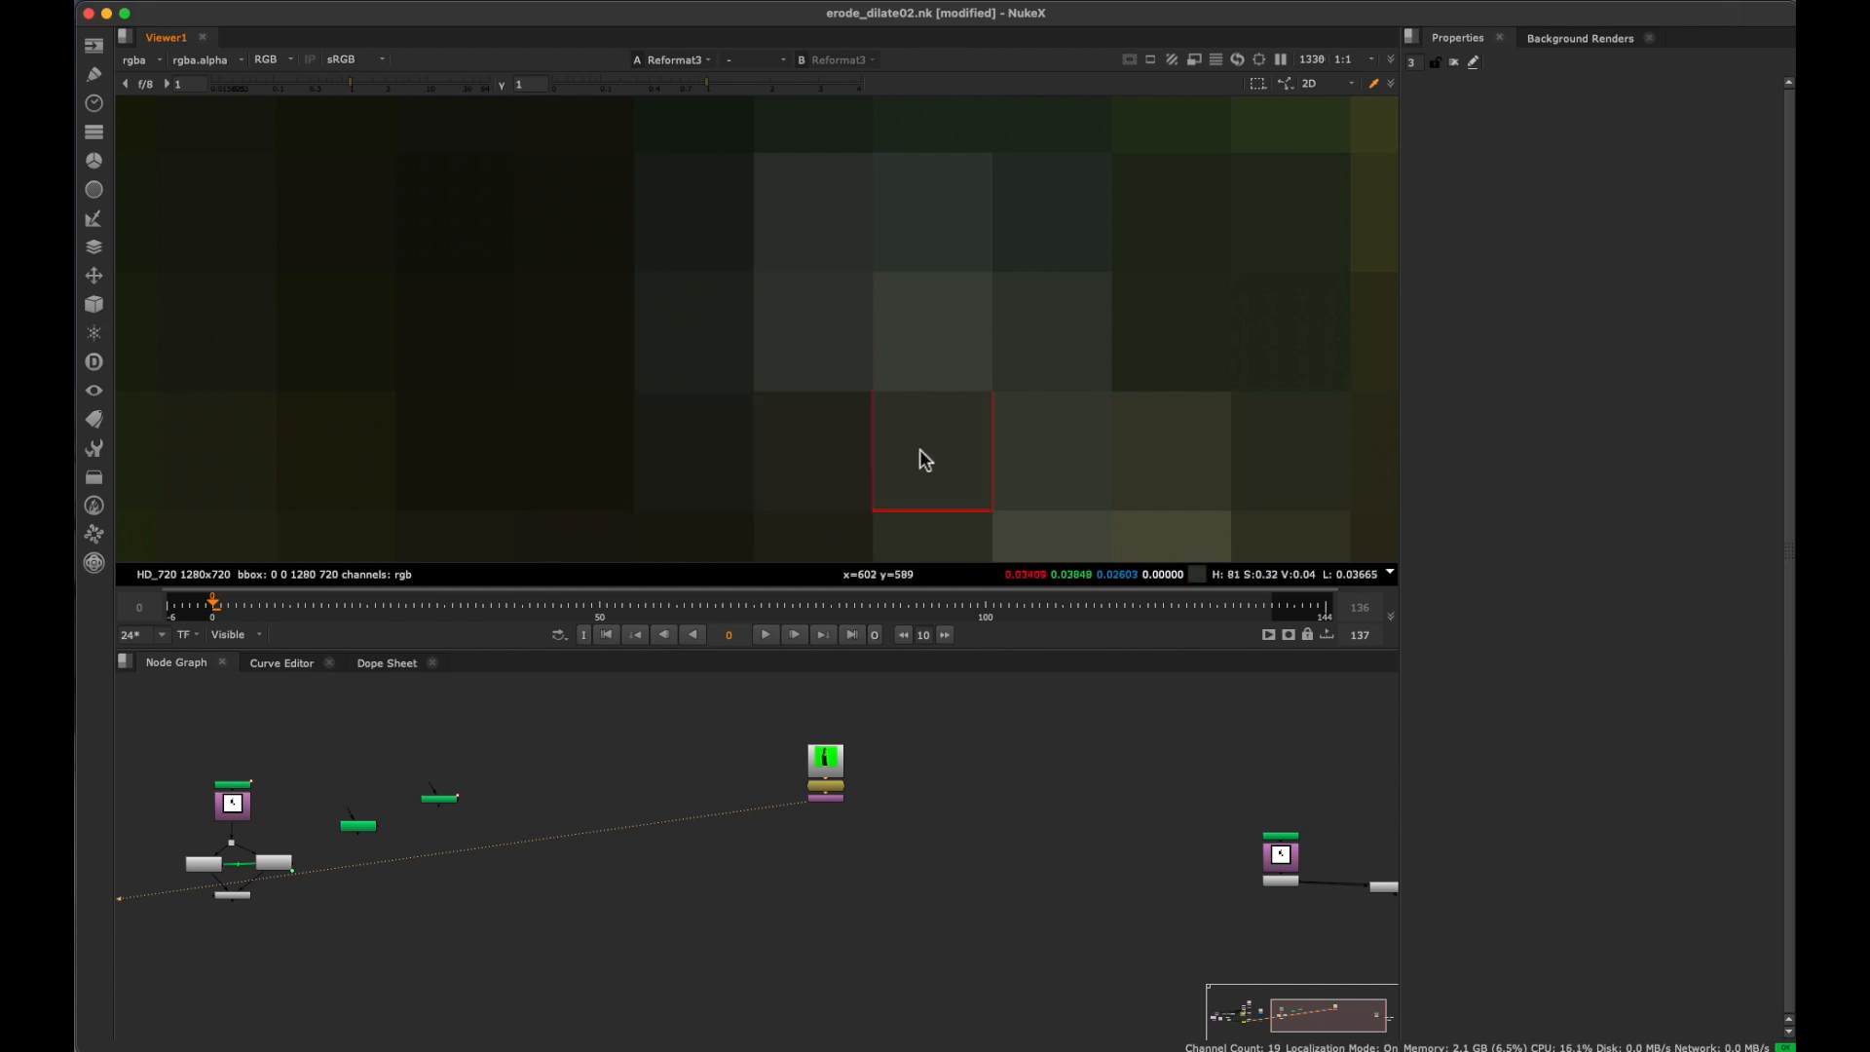
{"action": "left_click", "coordinate": [797, 342], "text": "super"}
{"action": "scroll", "coordinate": [867, 765], "scroll_direction": "up", "scroll_amount": 6}
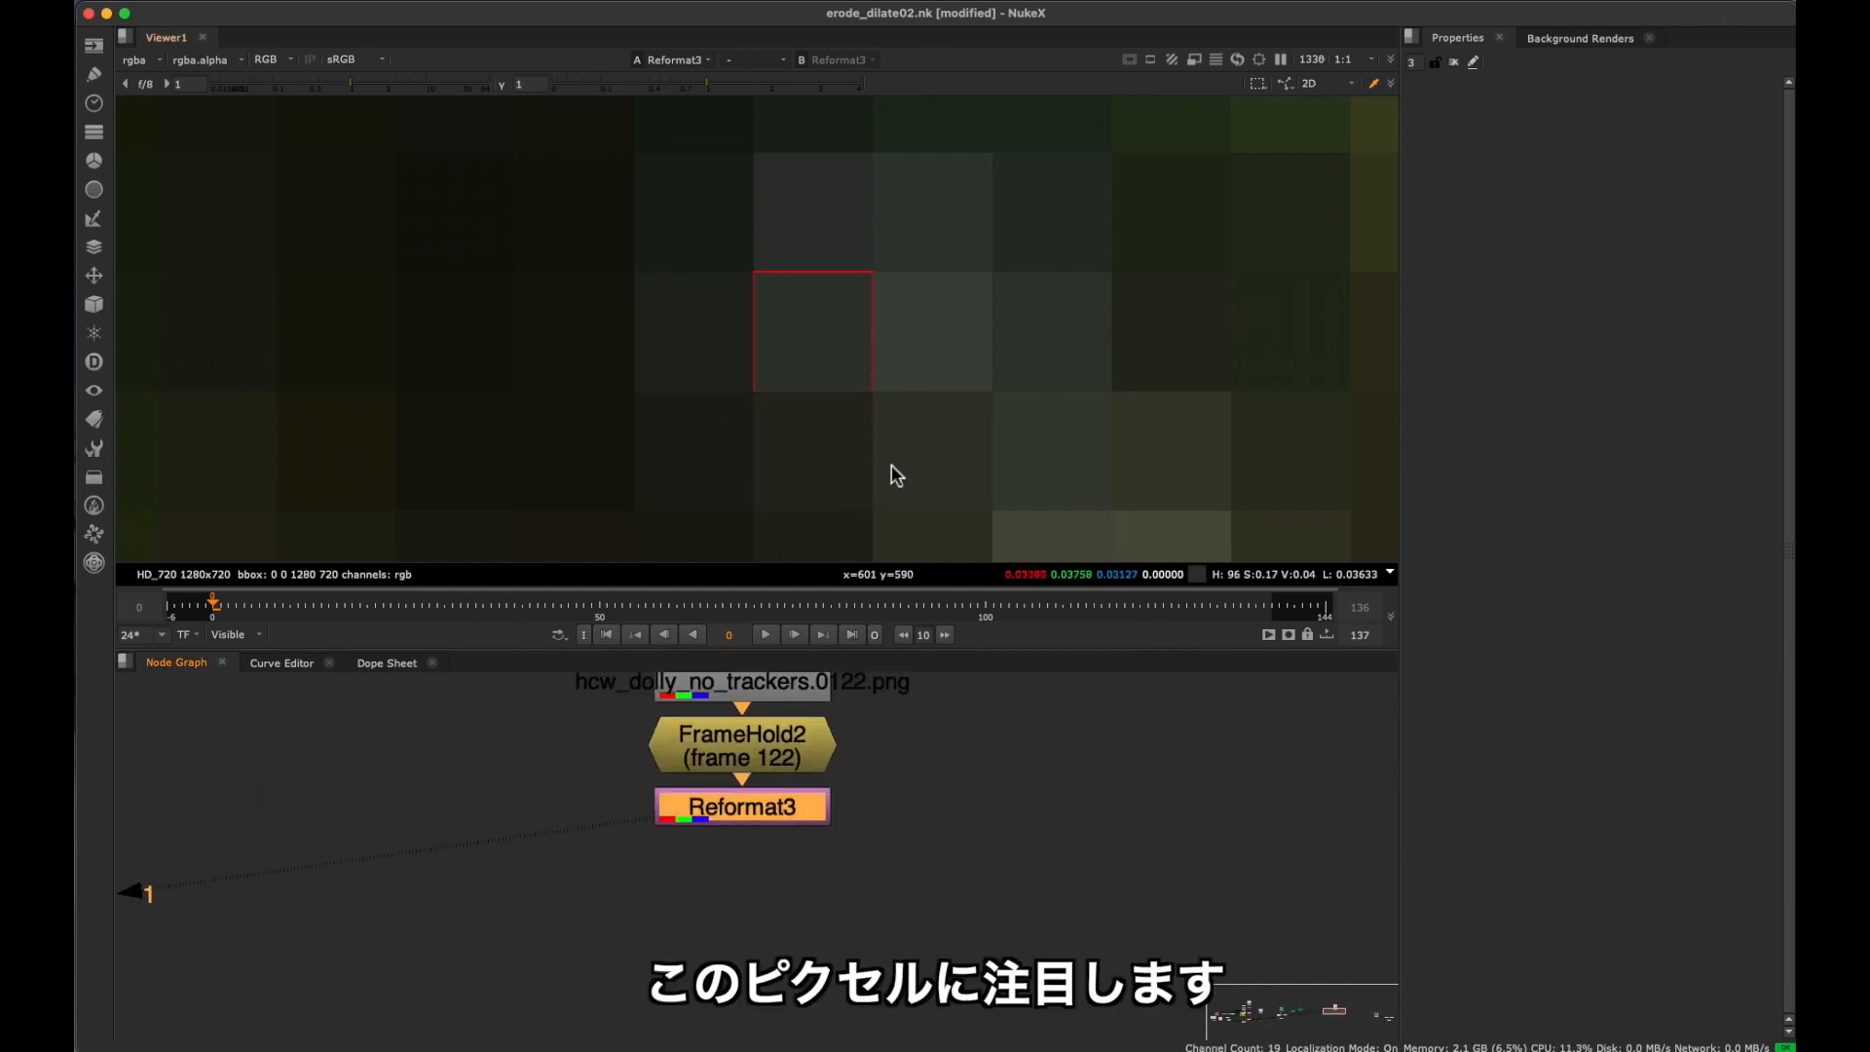
{"action": "scroll", "coordinate": [906, 409], "scroll_direction": "up", "scroll_amount": 1}
Add an unconnected Grade node, store the colour of the brightest neighbouring pixel at x=602, y=590 in its gain, and move it aside.
{"action": "left_click", "coordinate": [926, 834]}
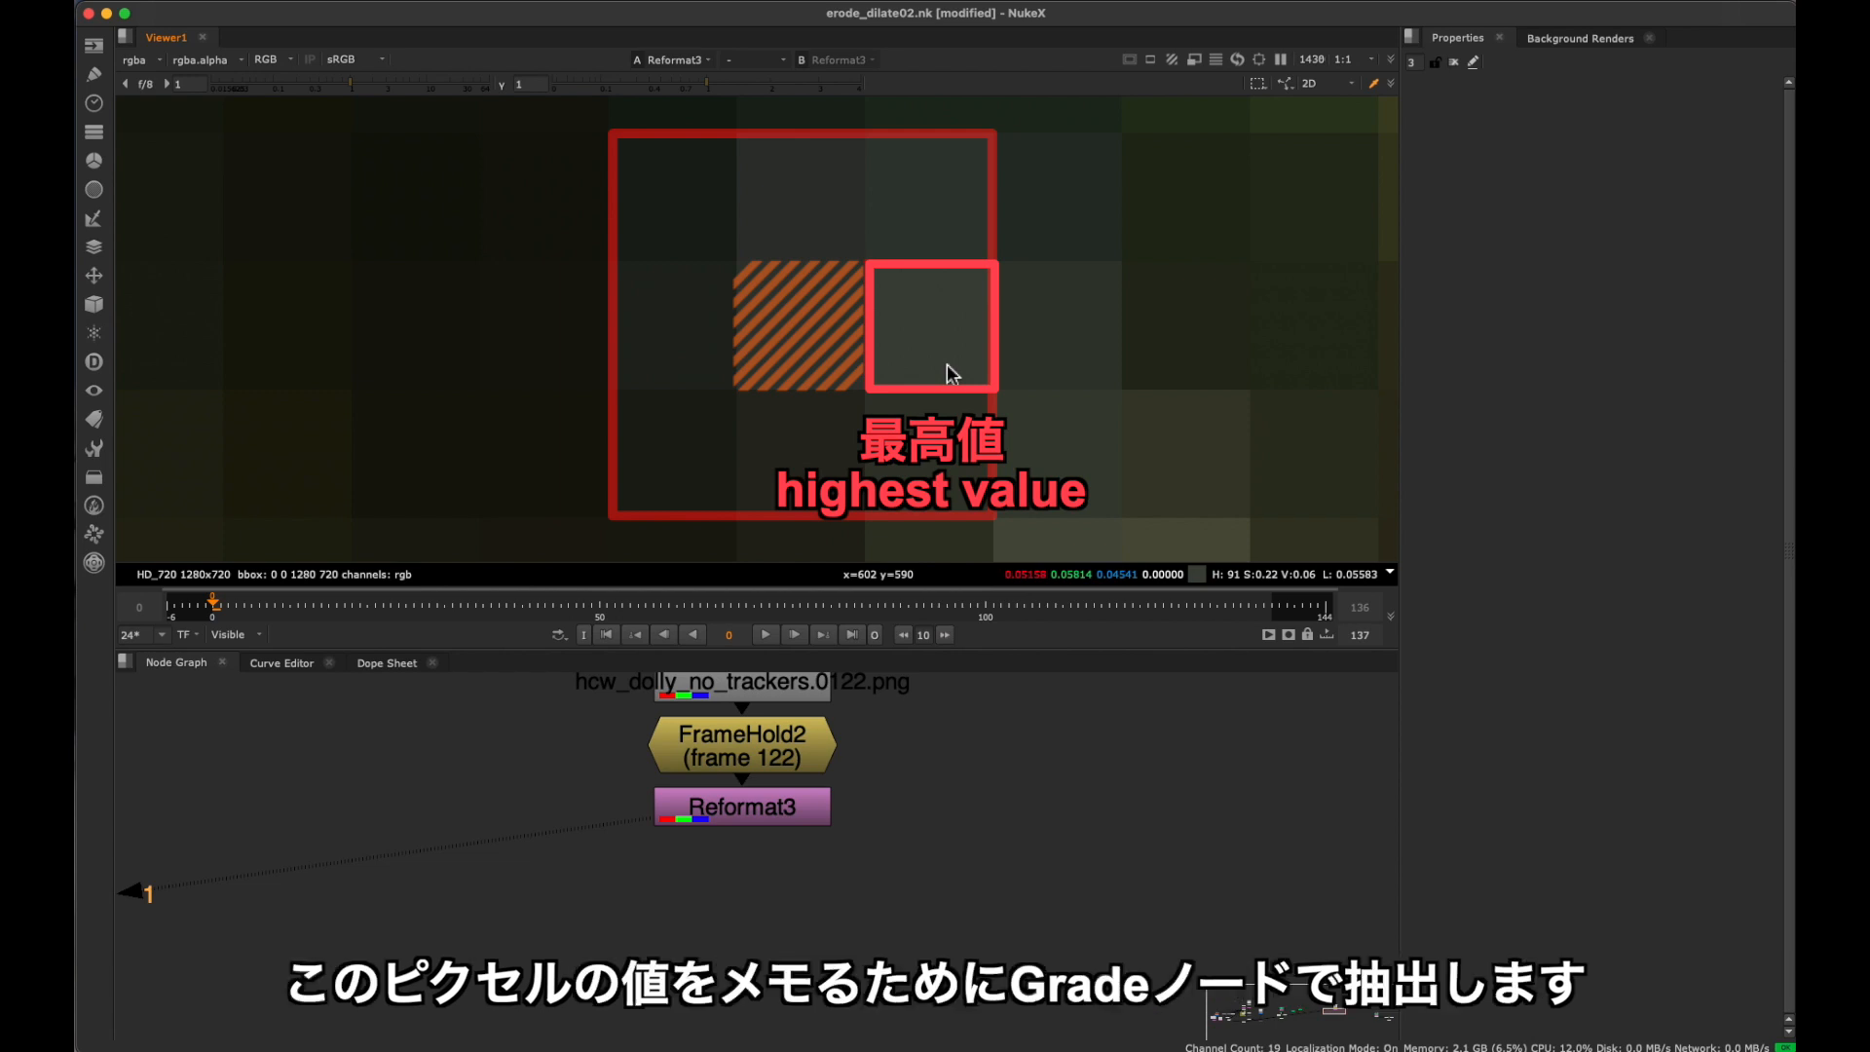
{"action": "key", "text": "g"}
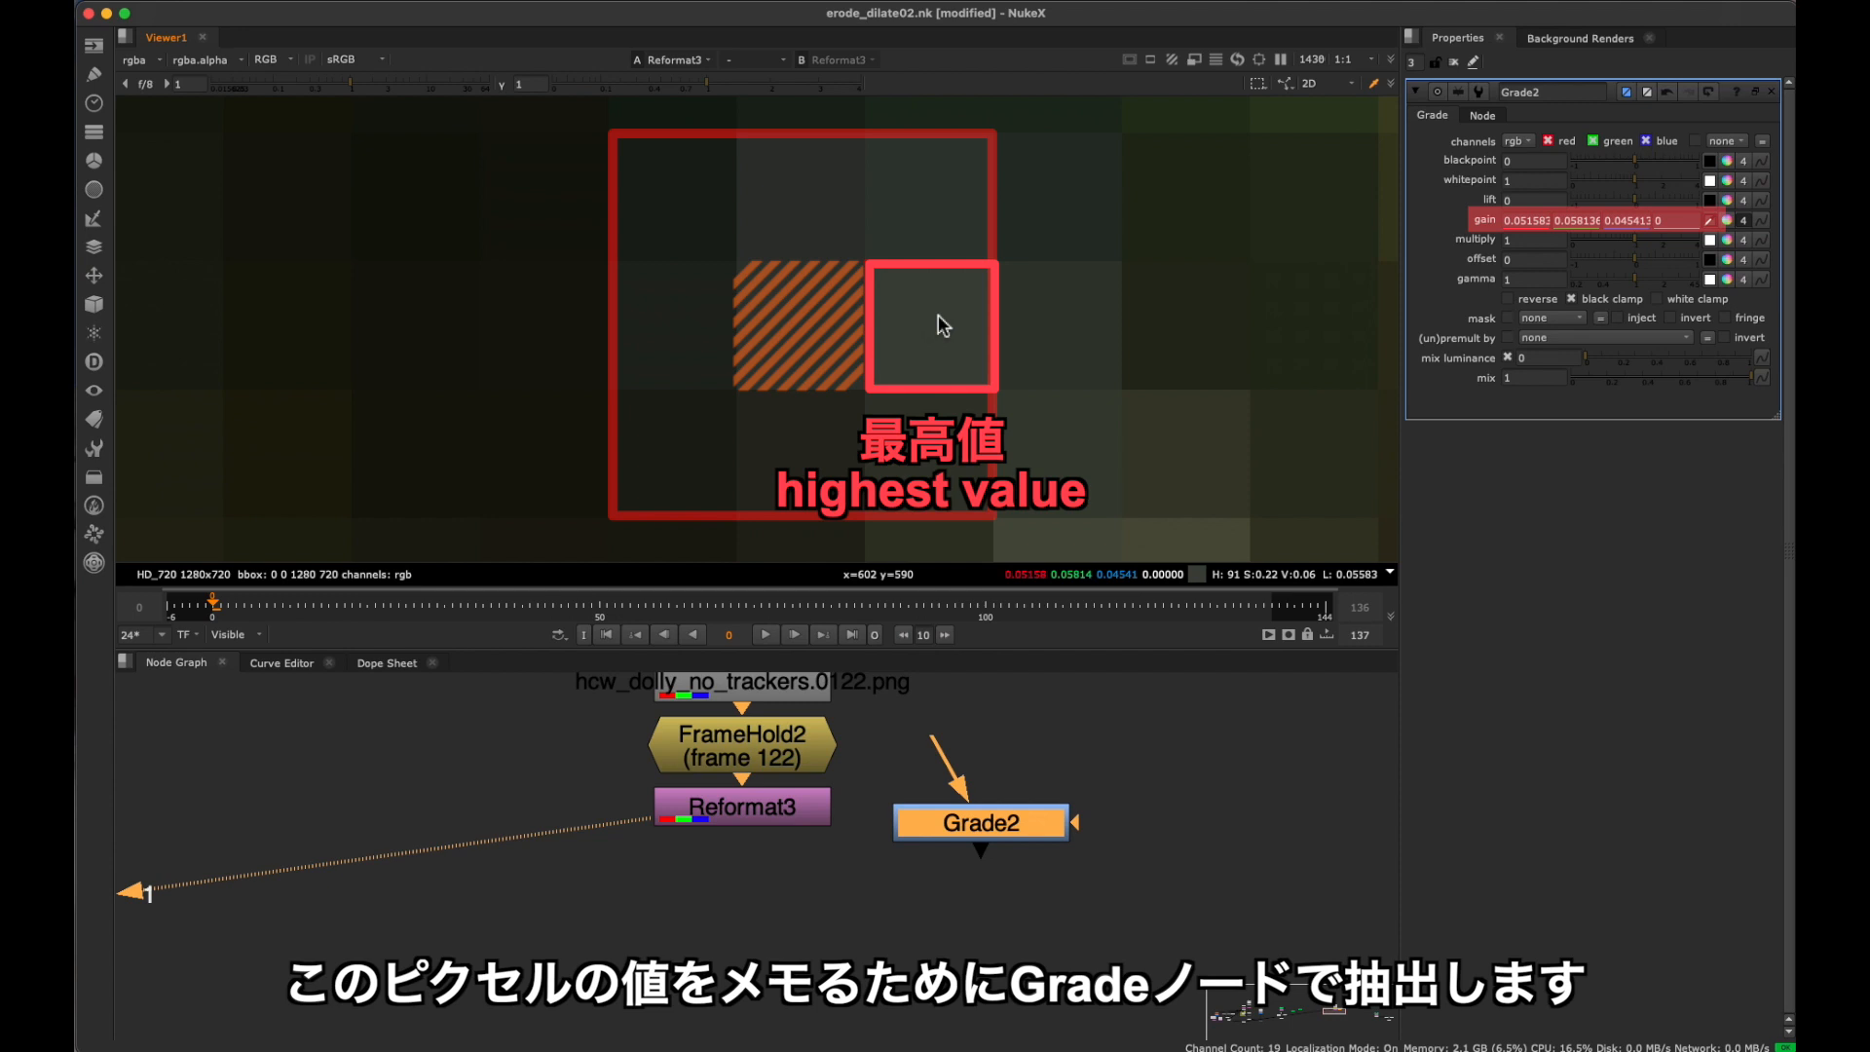
{"action": "left_click_drag", "start_coordinate": [949, 823], "coordinate": [1014, 810]}
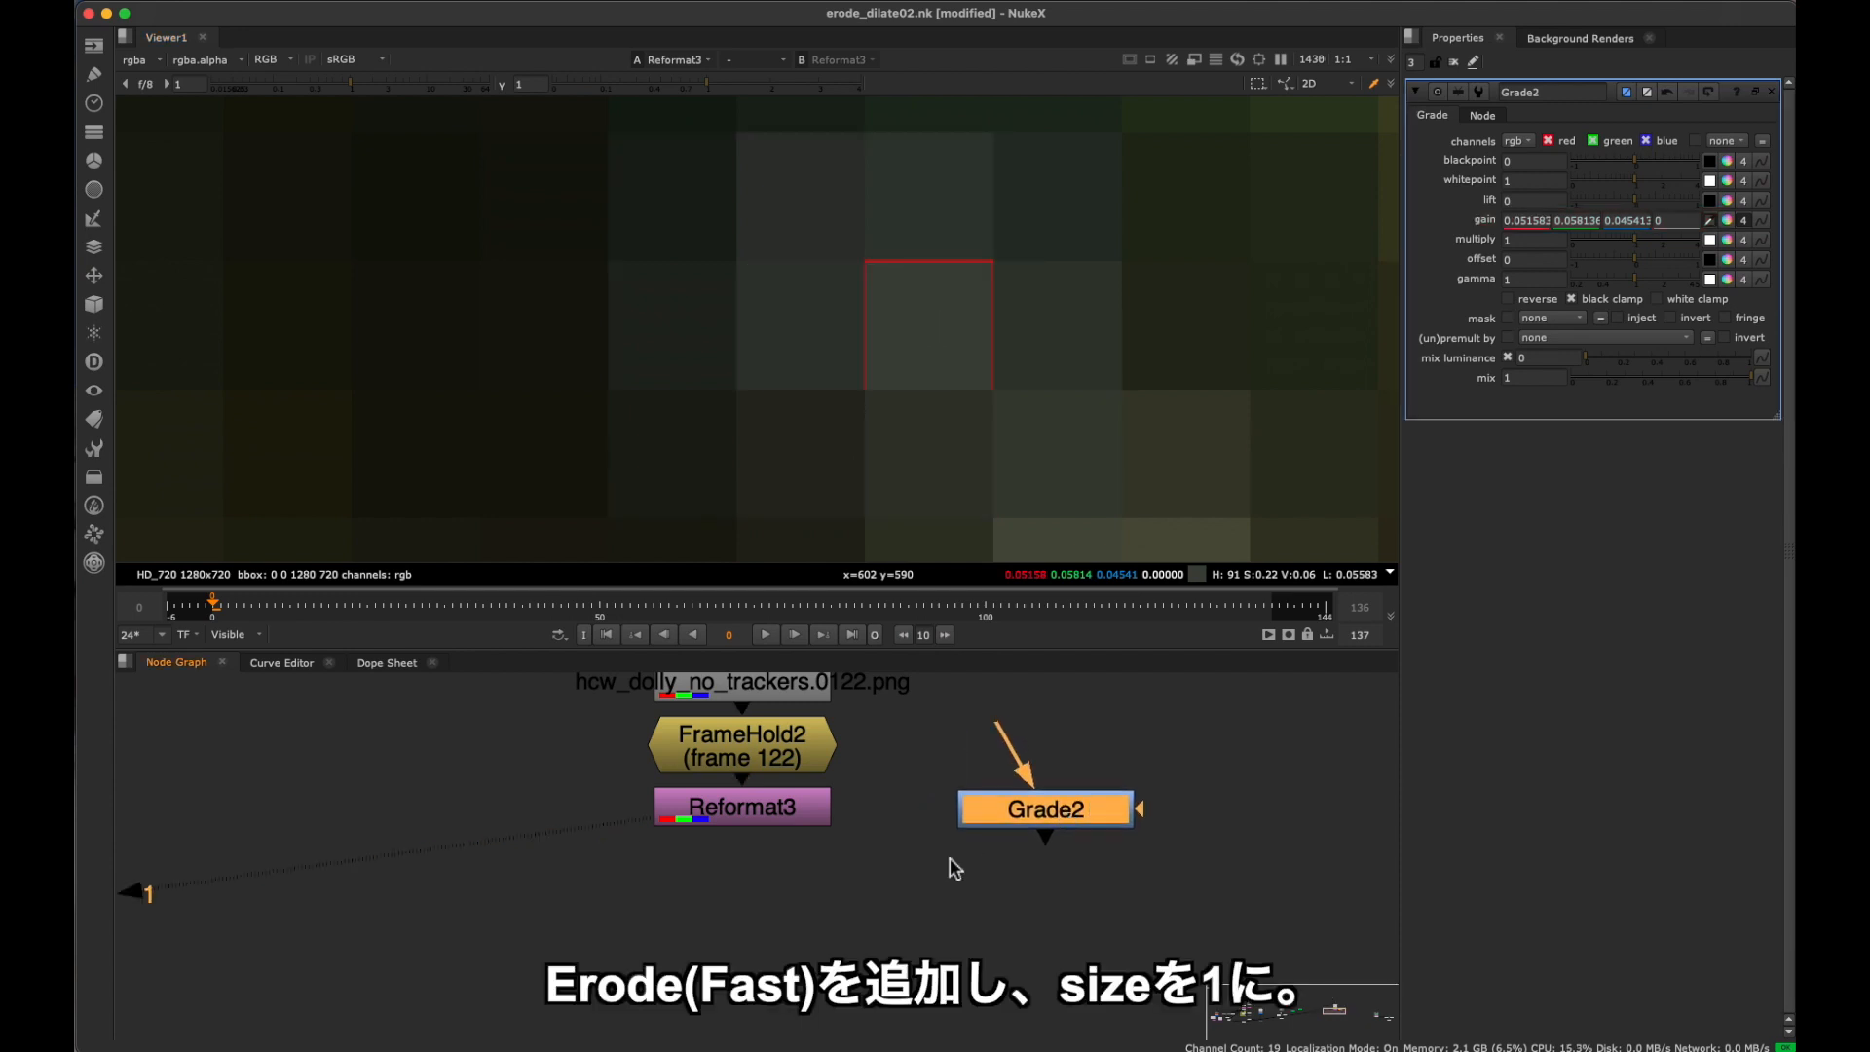
Add an Erode (fast) node below Reformat3 and set its size to 1.
{"action": "left_click", "coordinate": [778, 820]}
{"action": "key", "text": "Tab"}
{"action": "type", "text": "erode"}
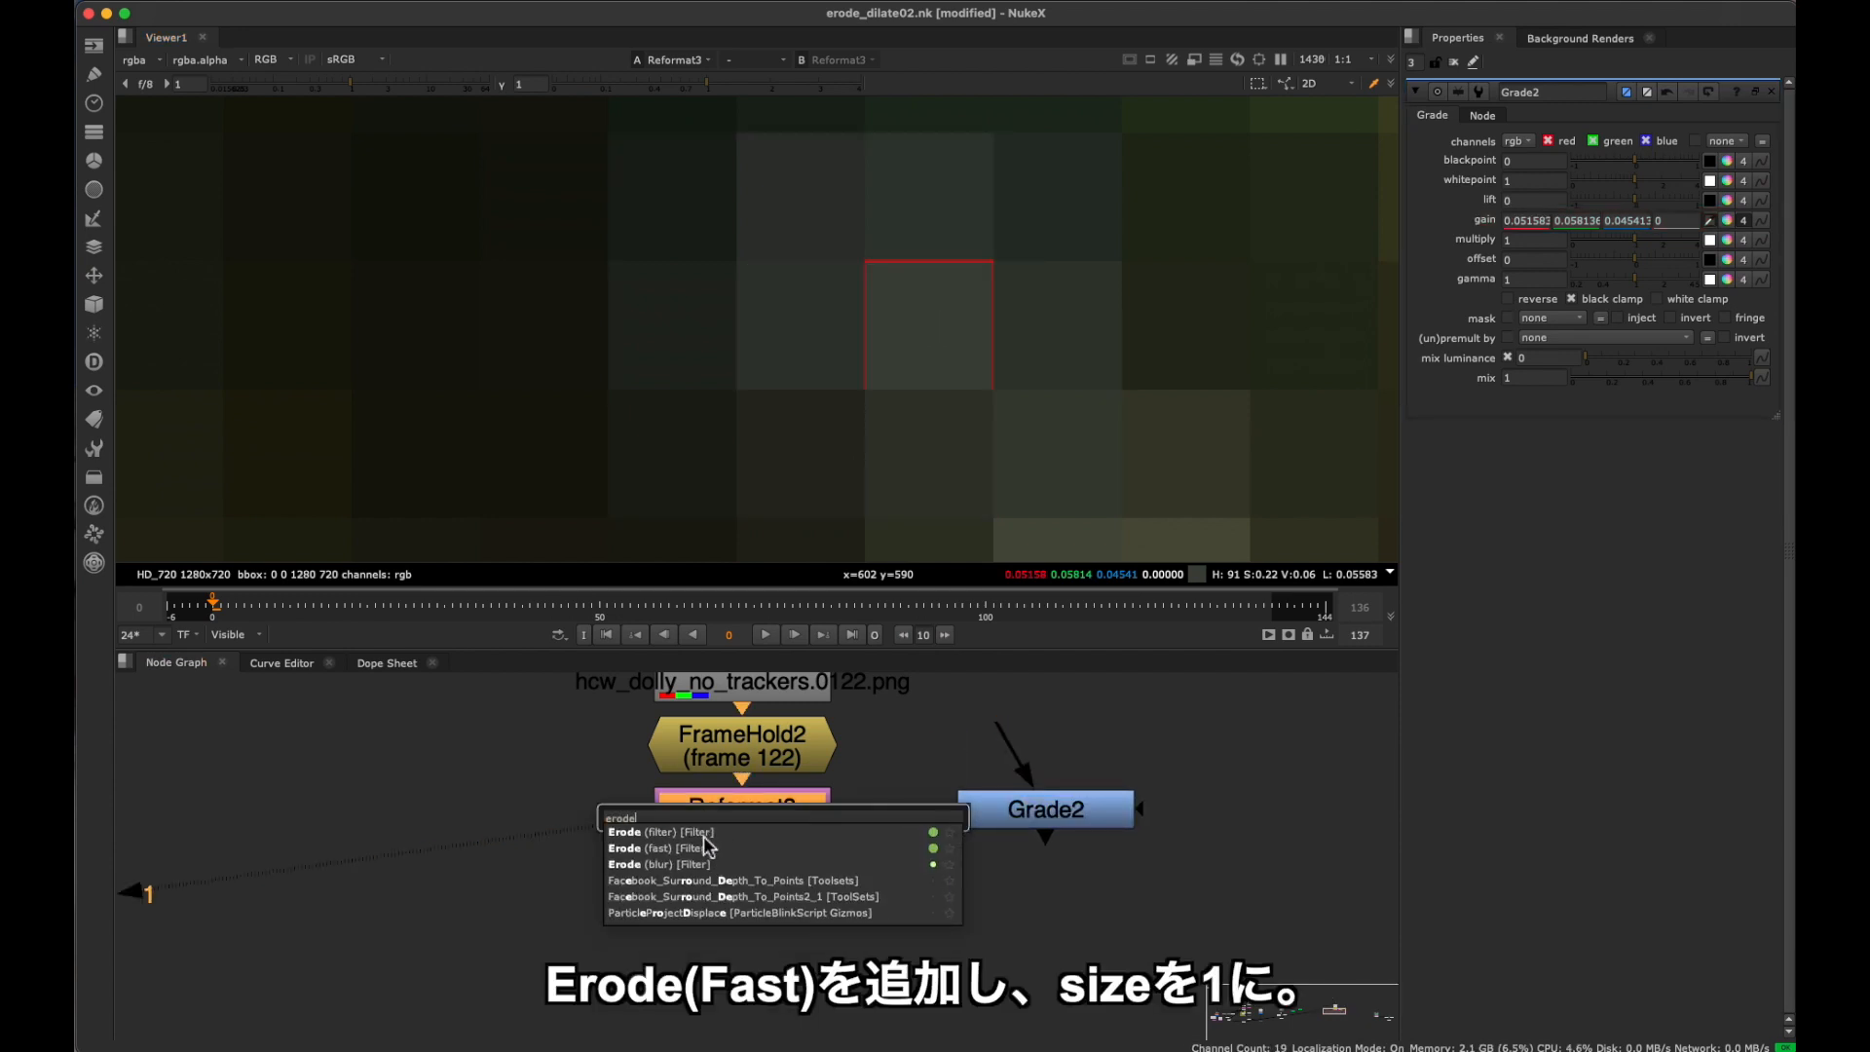
{"action": "left_click", "coordinate": [708, 848]}
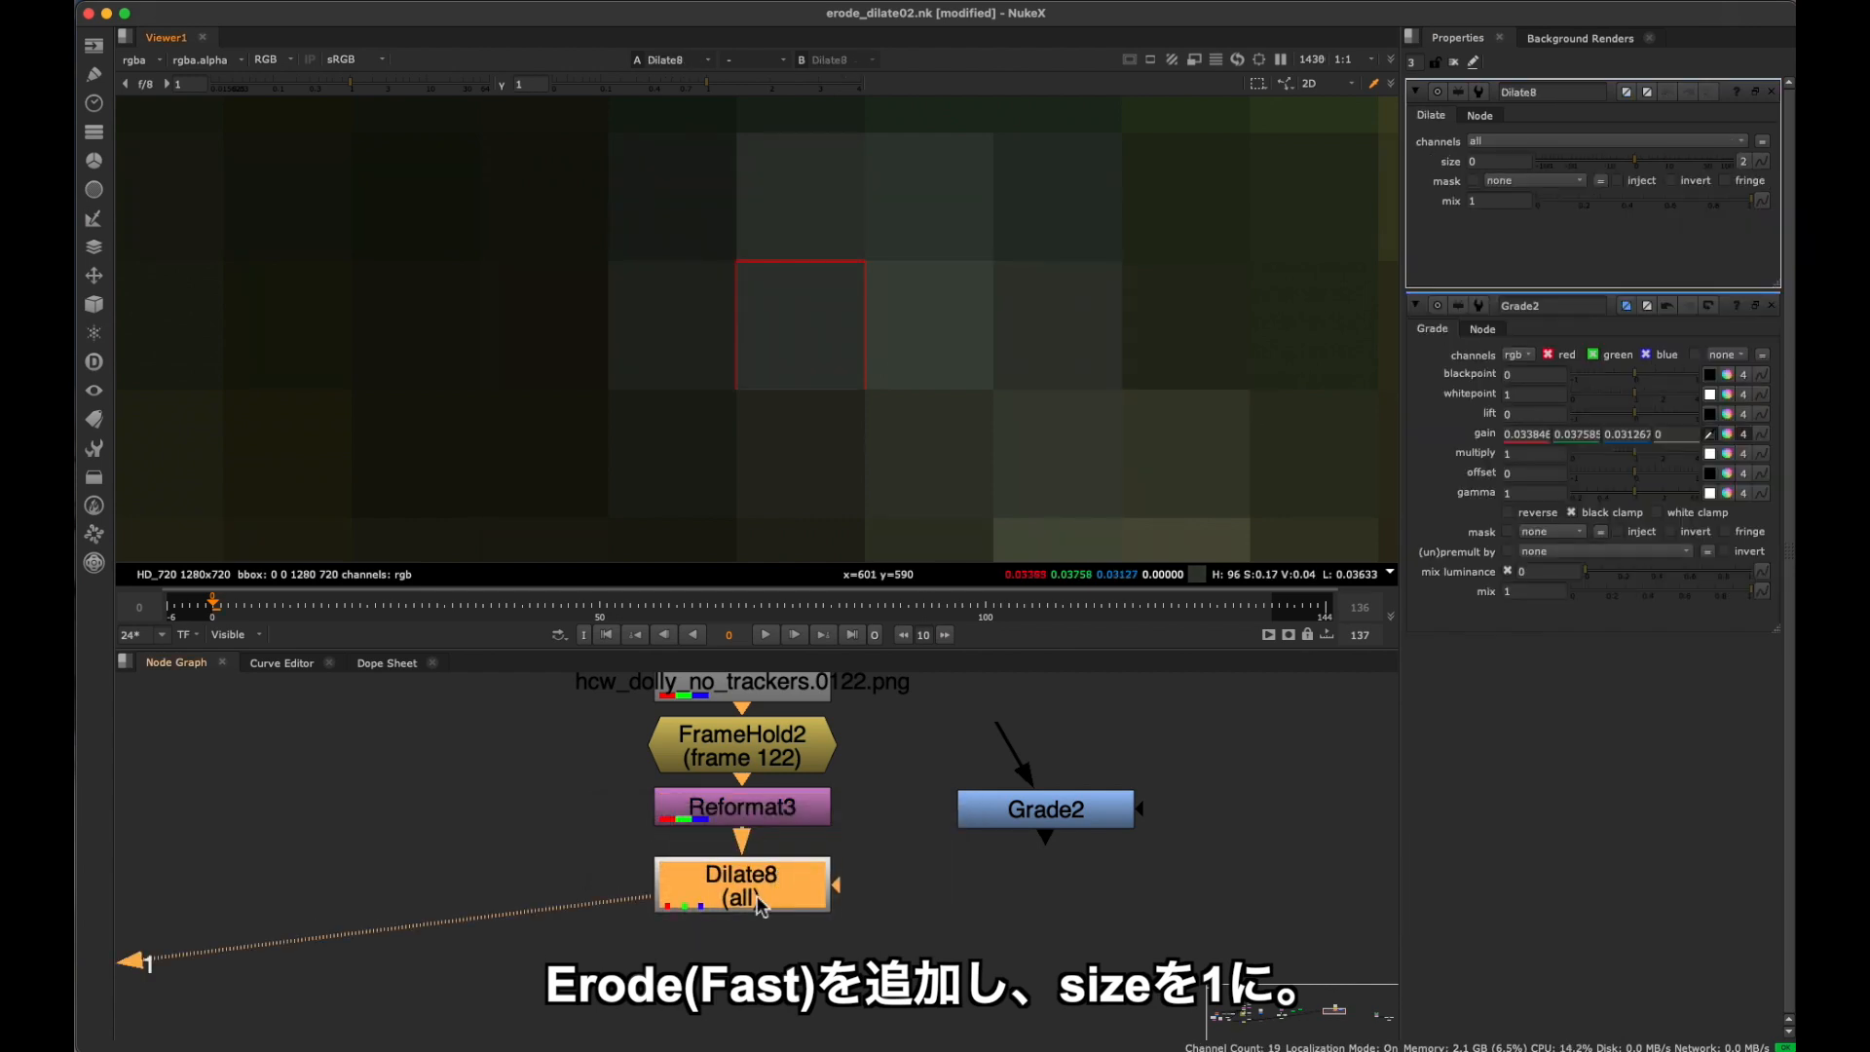
{"action": "left_click", "coordinate": [1500, 160]}
{"action": "type", "text": "1"}
{"action": "key", "text": "Return"}
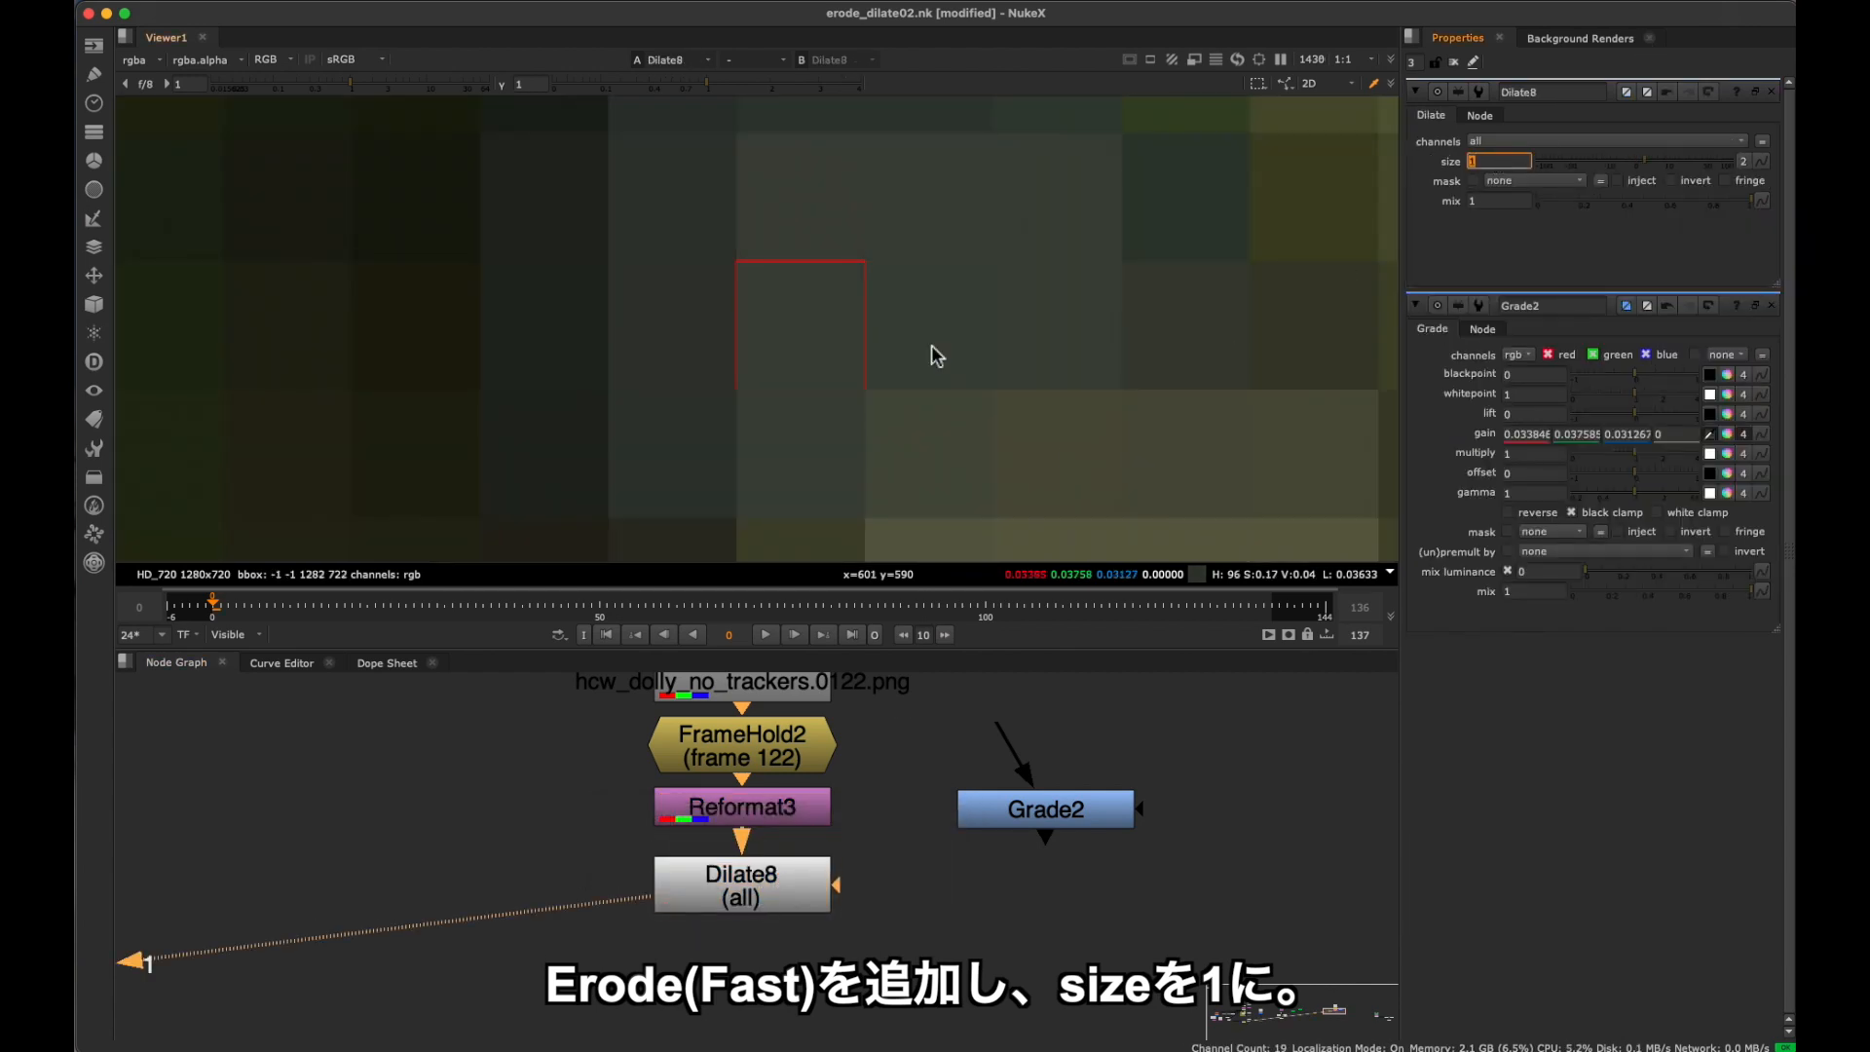
Sample the dilated pixel at x=601, y=590 and widen the properties area.
{"action": "left_click", "coordinate": [806, 335]}
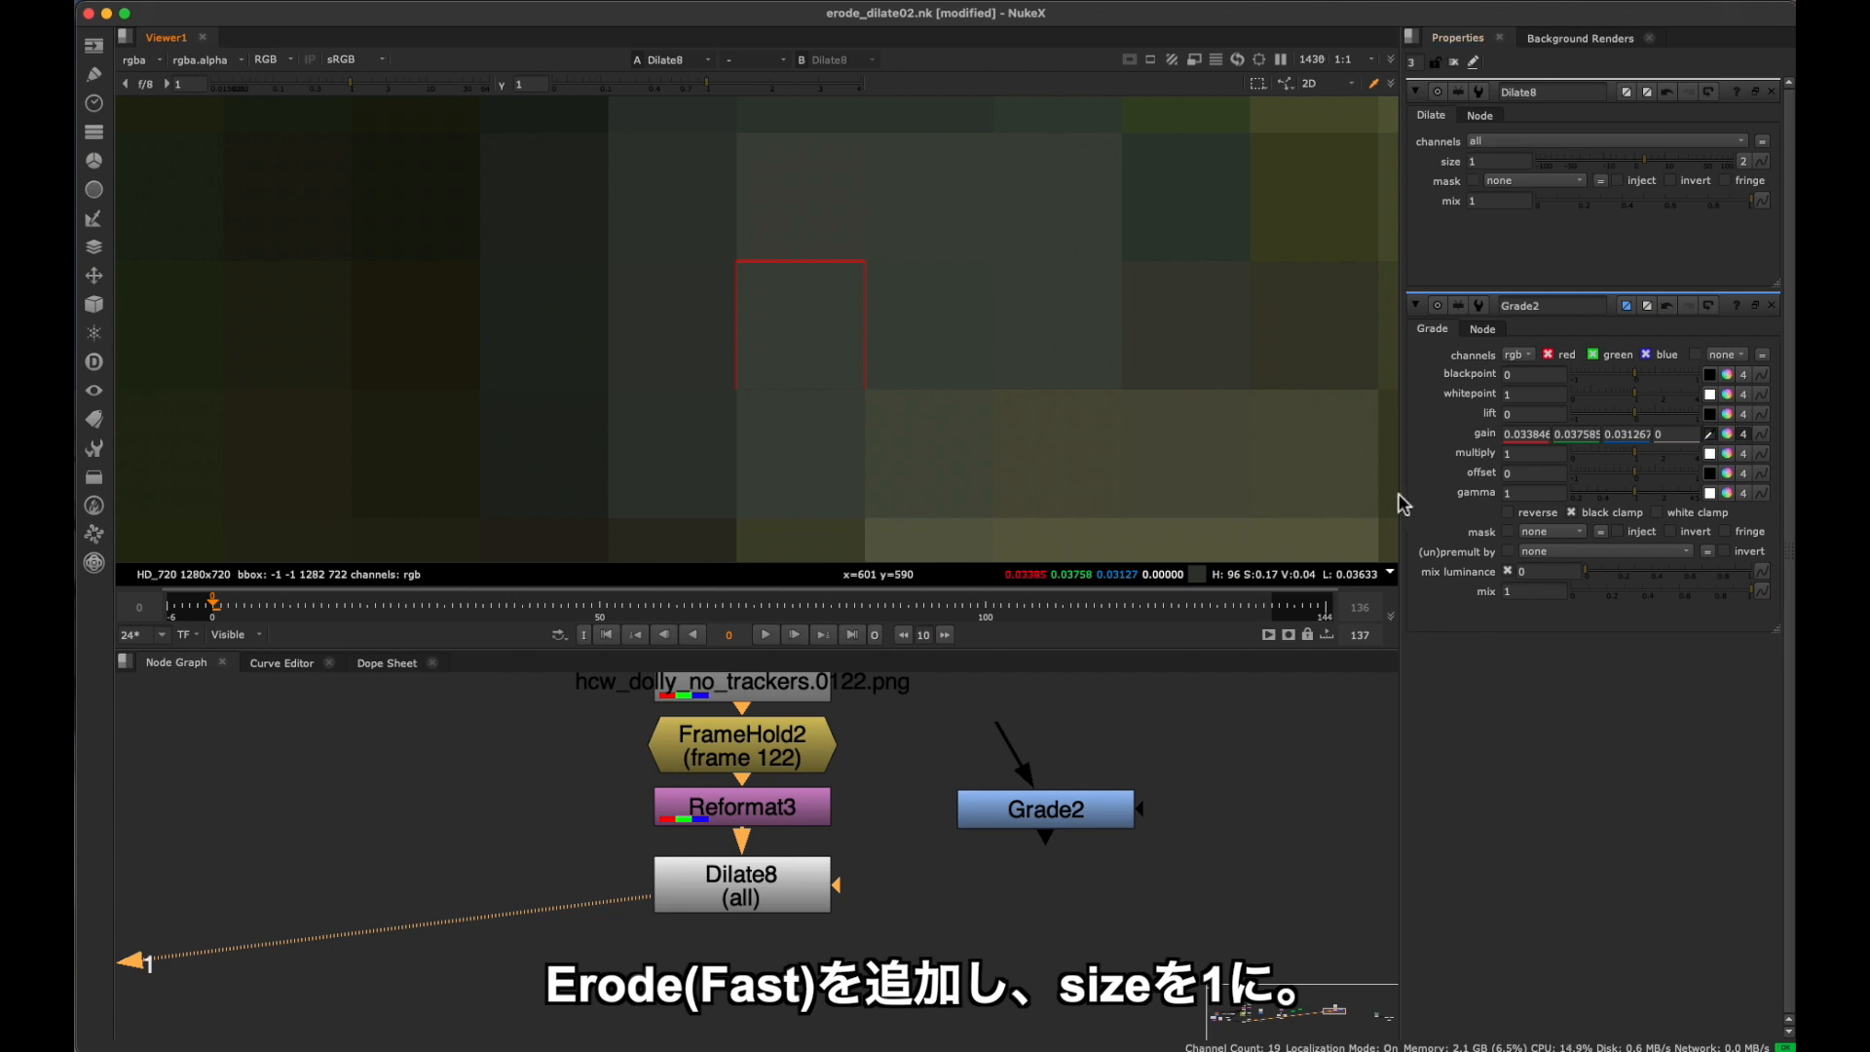
{"action": "left_click_drag", "start_coordinate": [1403, 505], "coordinate": [1250, 501]}
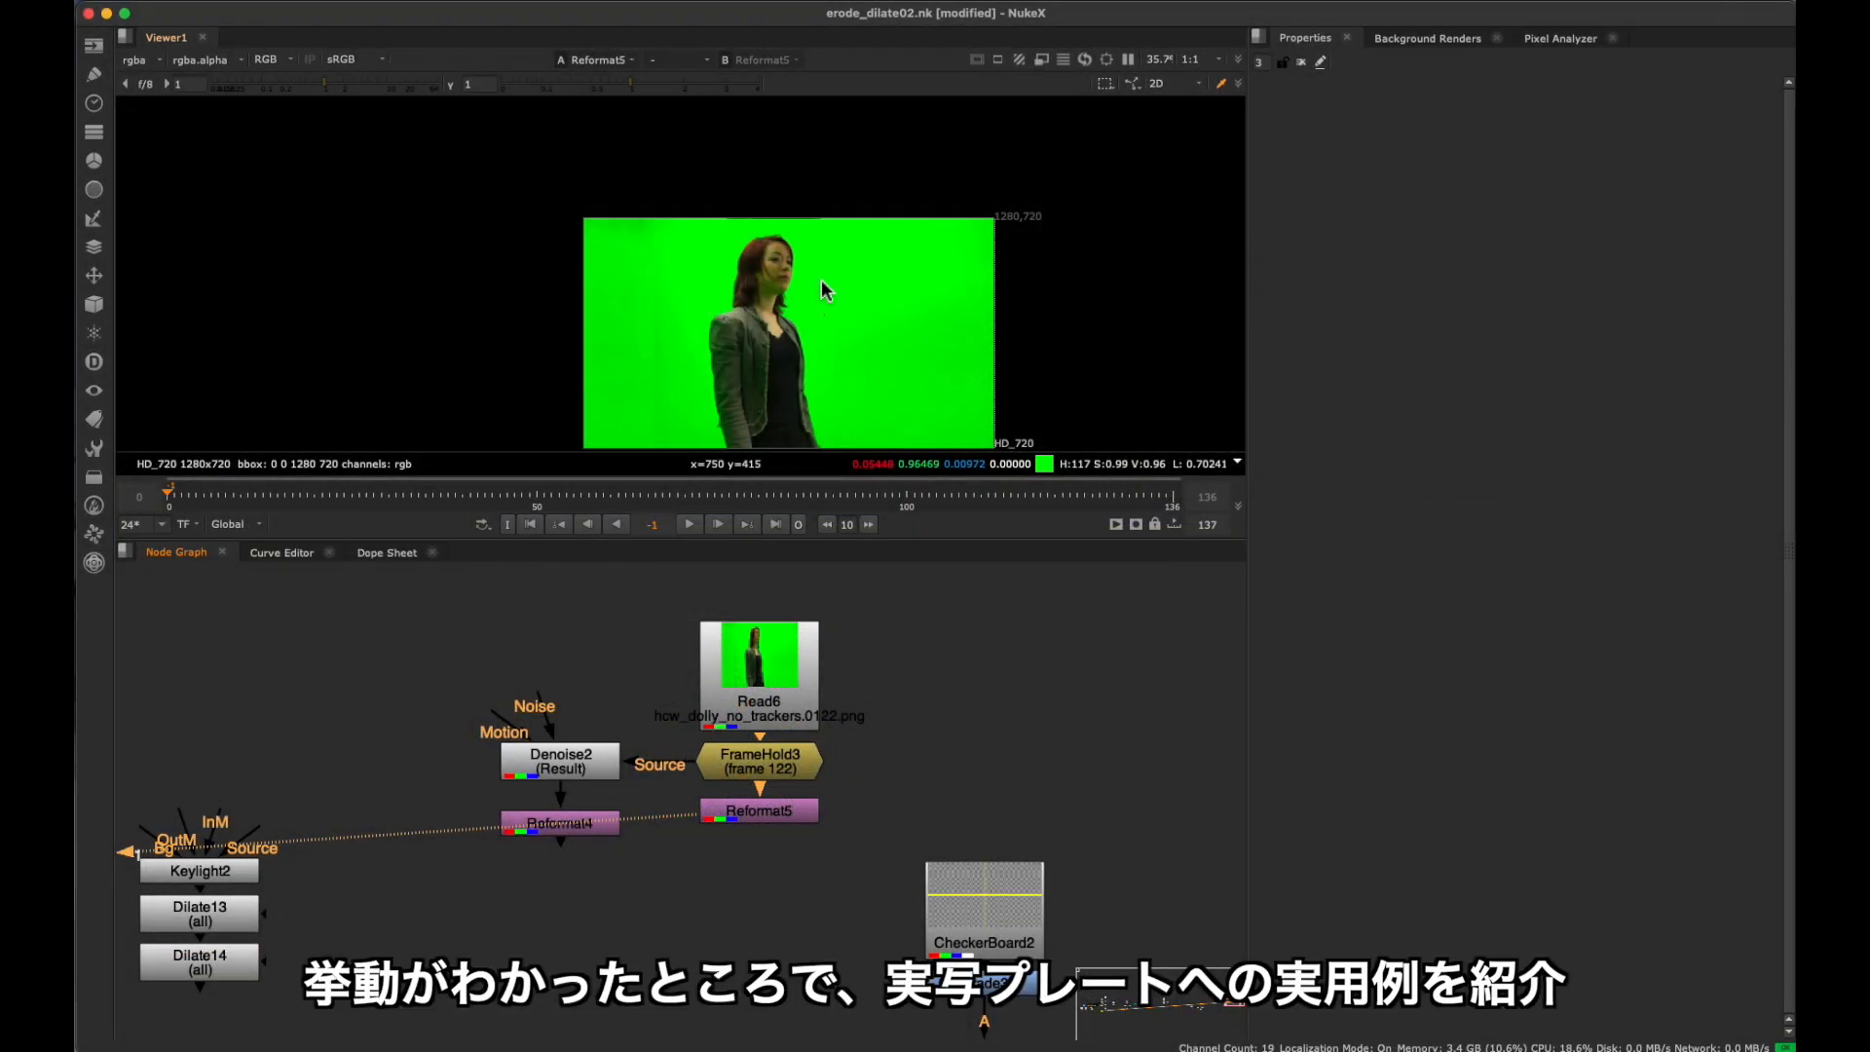
Move the Keylight2 node below Reformat4 and view its keyed result.
{"action": "scroll", "coordinate": [821, 280], "scroll_direction": "up", "scroll_amount": 8}
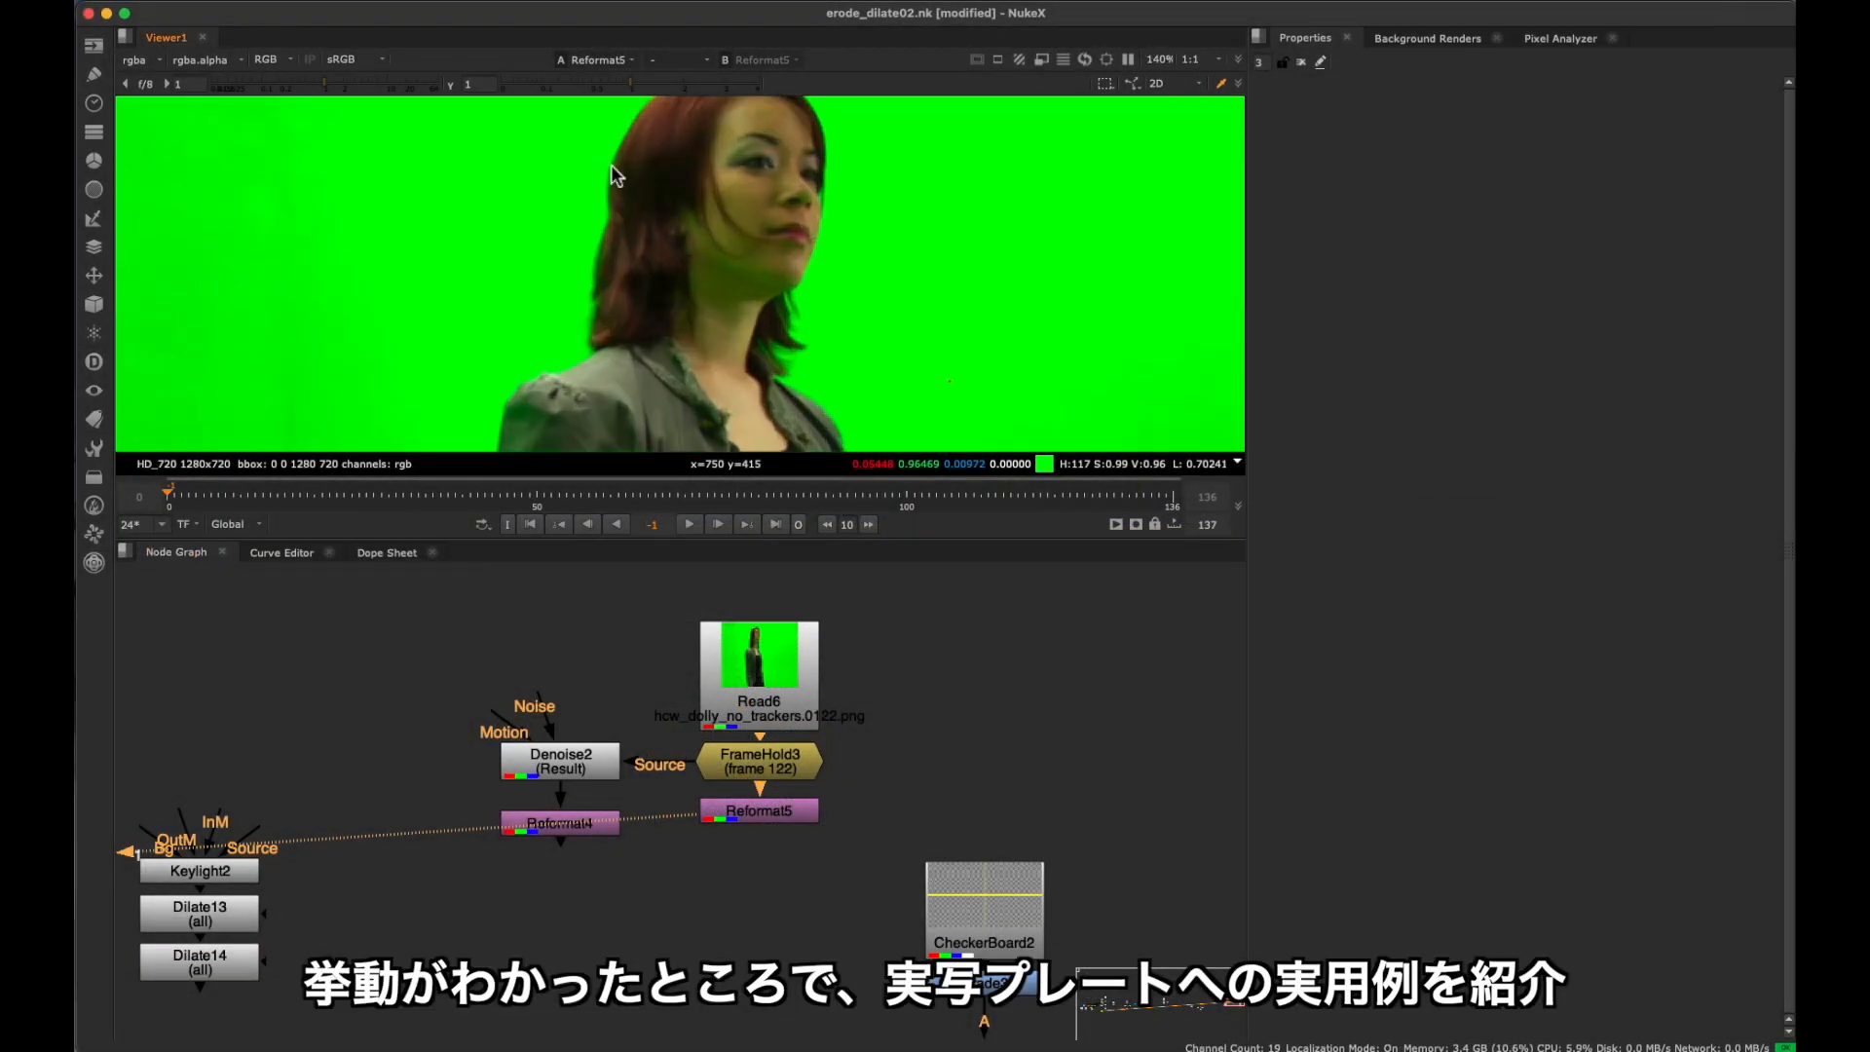
{"action": "middle_click_drag", "start_coordinate": [660, 258], "coordinate": [648, 284]}
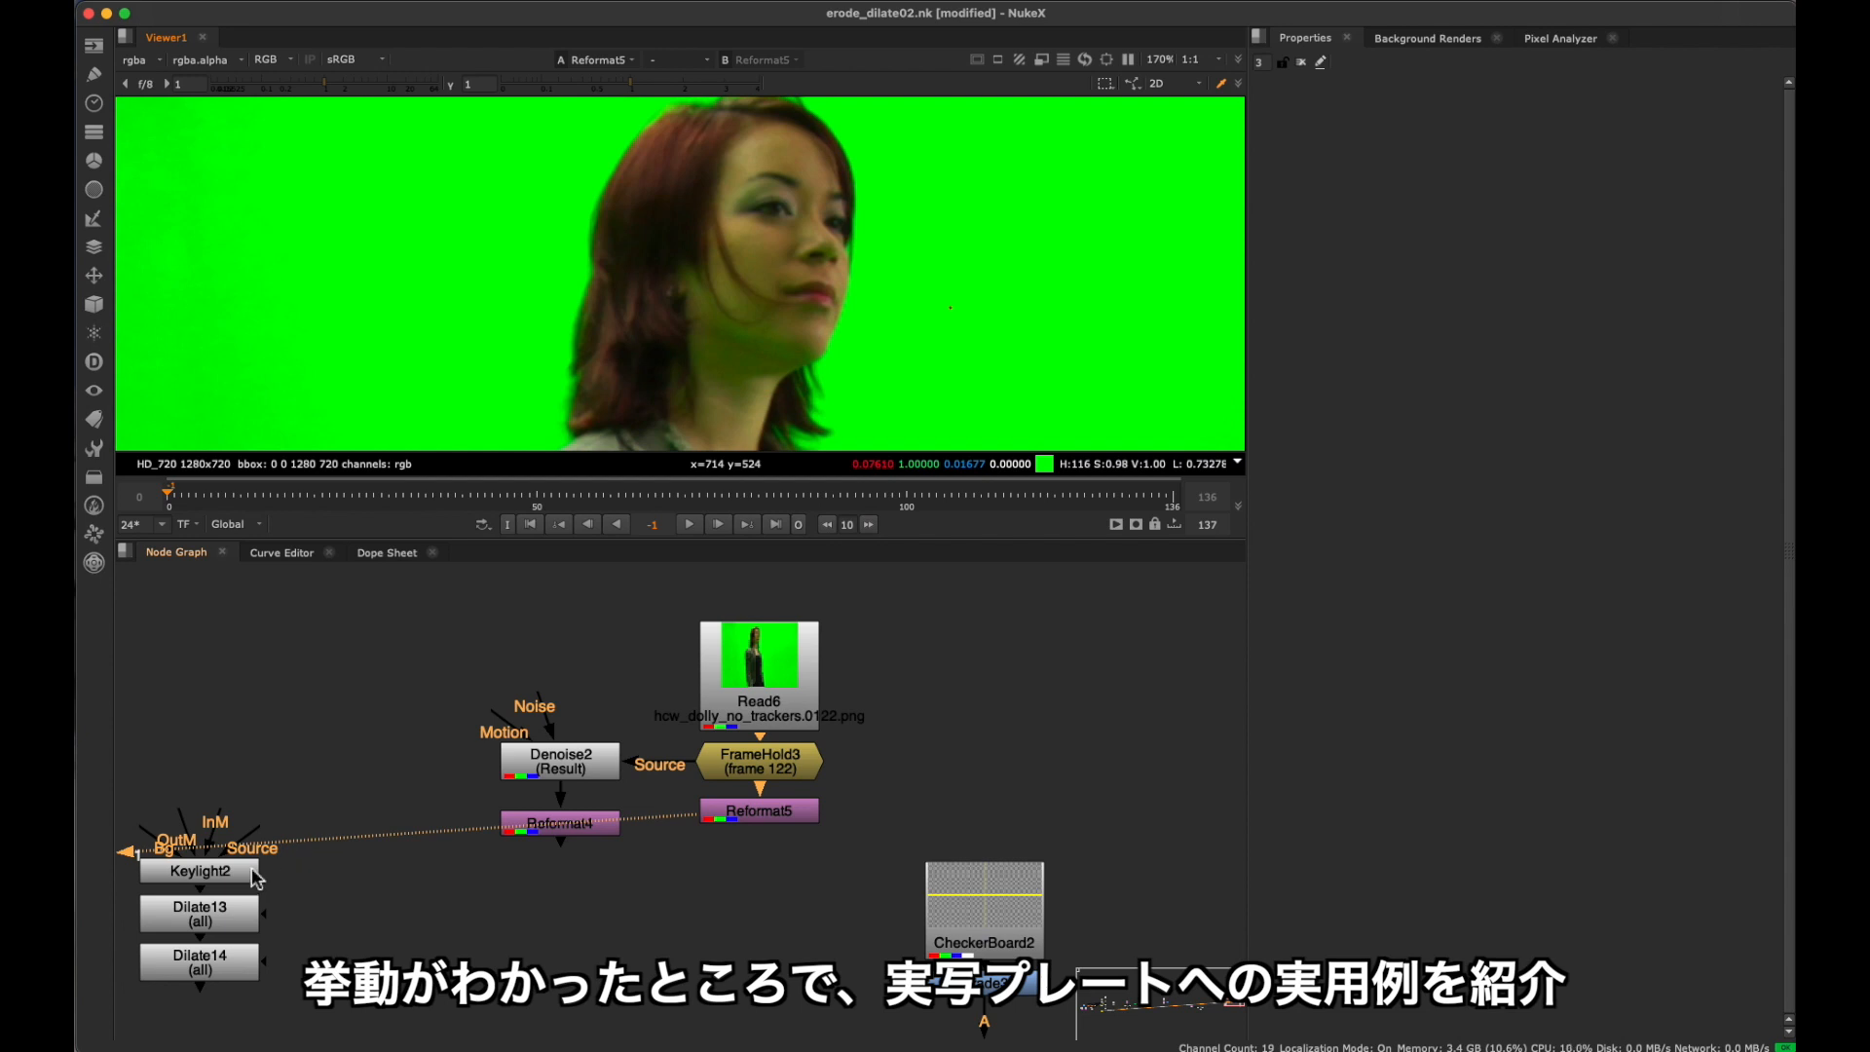
{"action": "left_click", "coordinate": [251, 871]}
{"action": "key", "text": "super+x"}
{"action": "left_click", "coordinate": [581, 828]}
{"action": "key", "text": "1"}
{"action": "key", "text": "super+v"}
{"action": "left_click", "coordinate": [645, 849]}
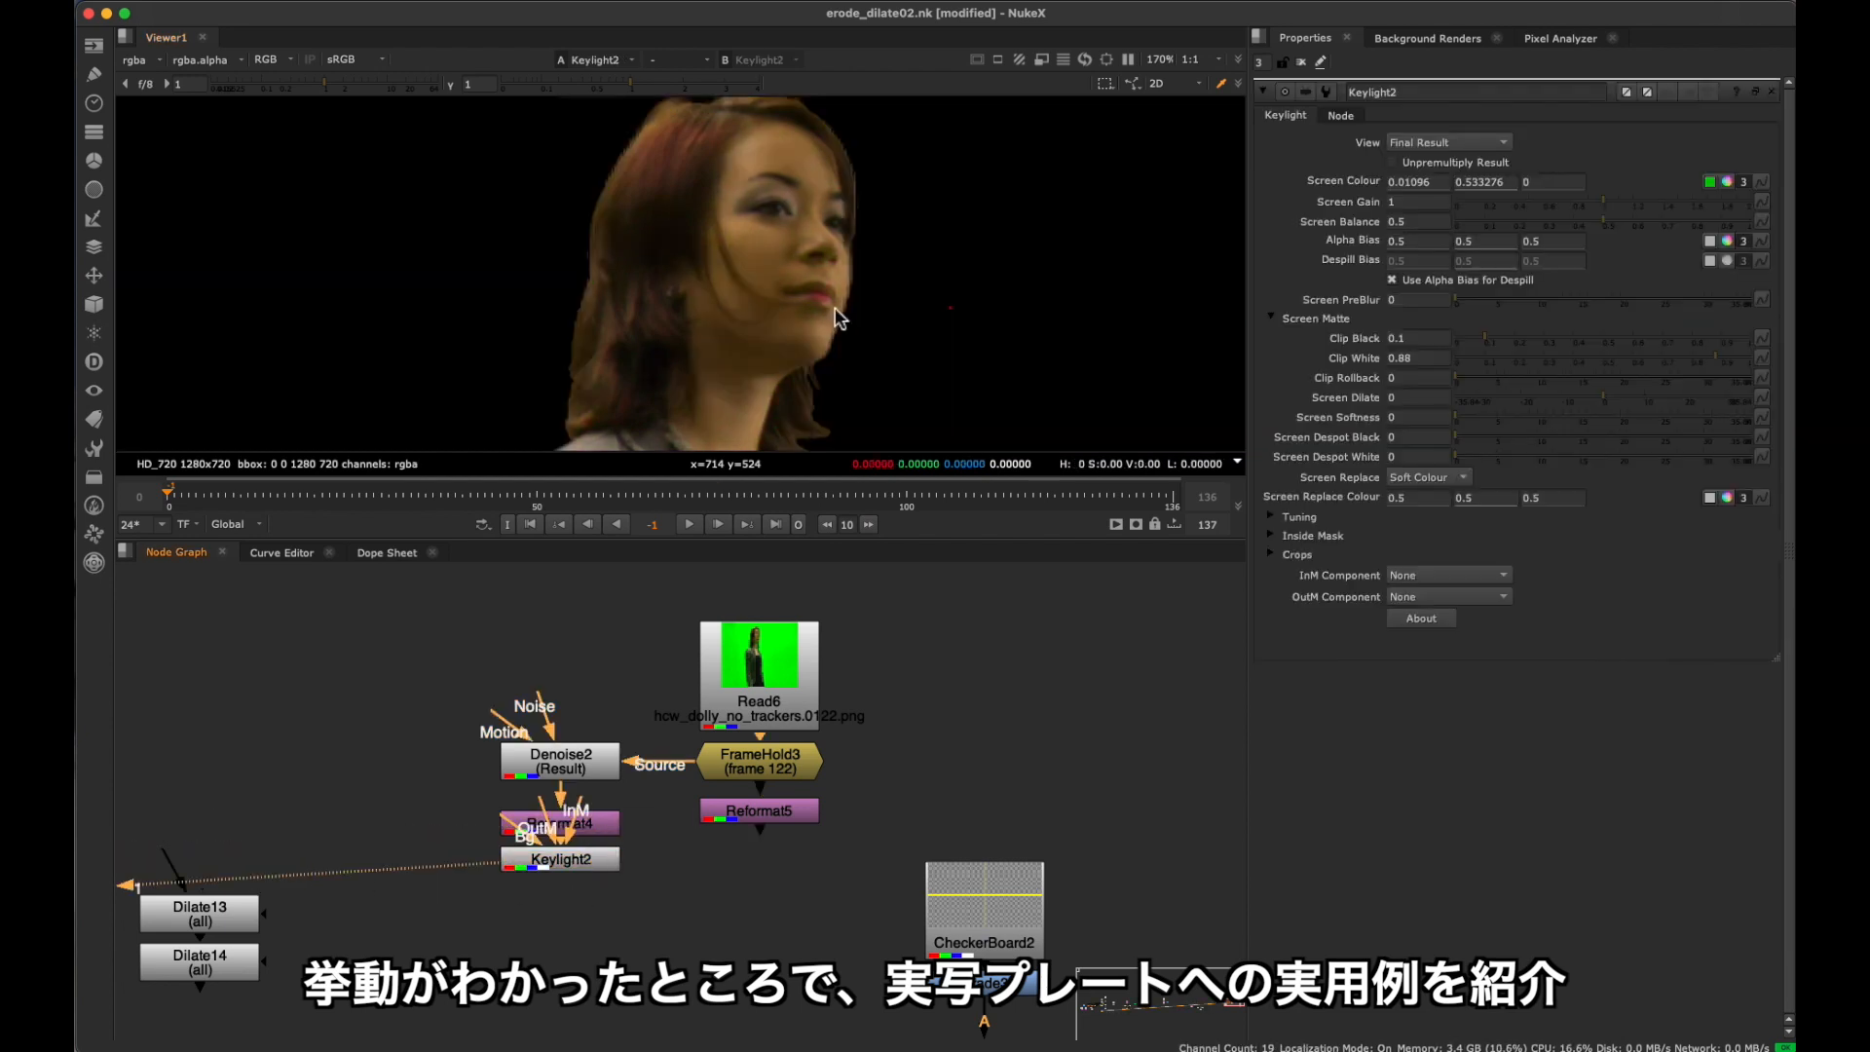
Examine Keylight2's alpha matte around the woman and return to the colour view.
{"action": "key", "text": "a"}
{"action": "scroll", "coordinate": [716, 292], "scroll_direction": "down", "scroll_amount": 6}
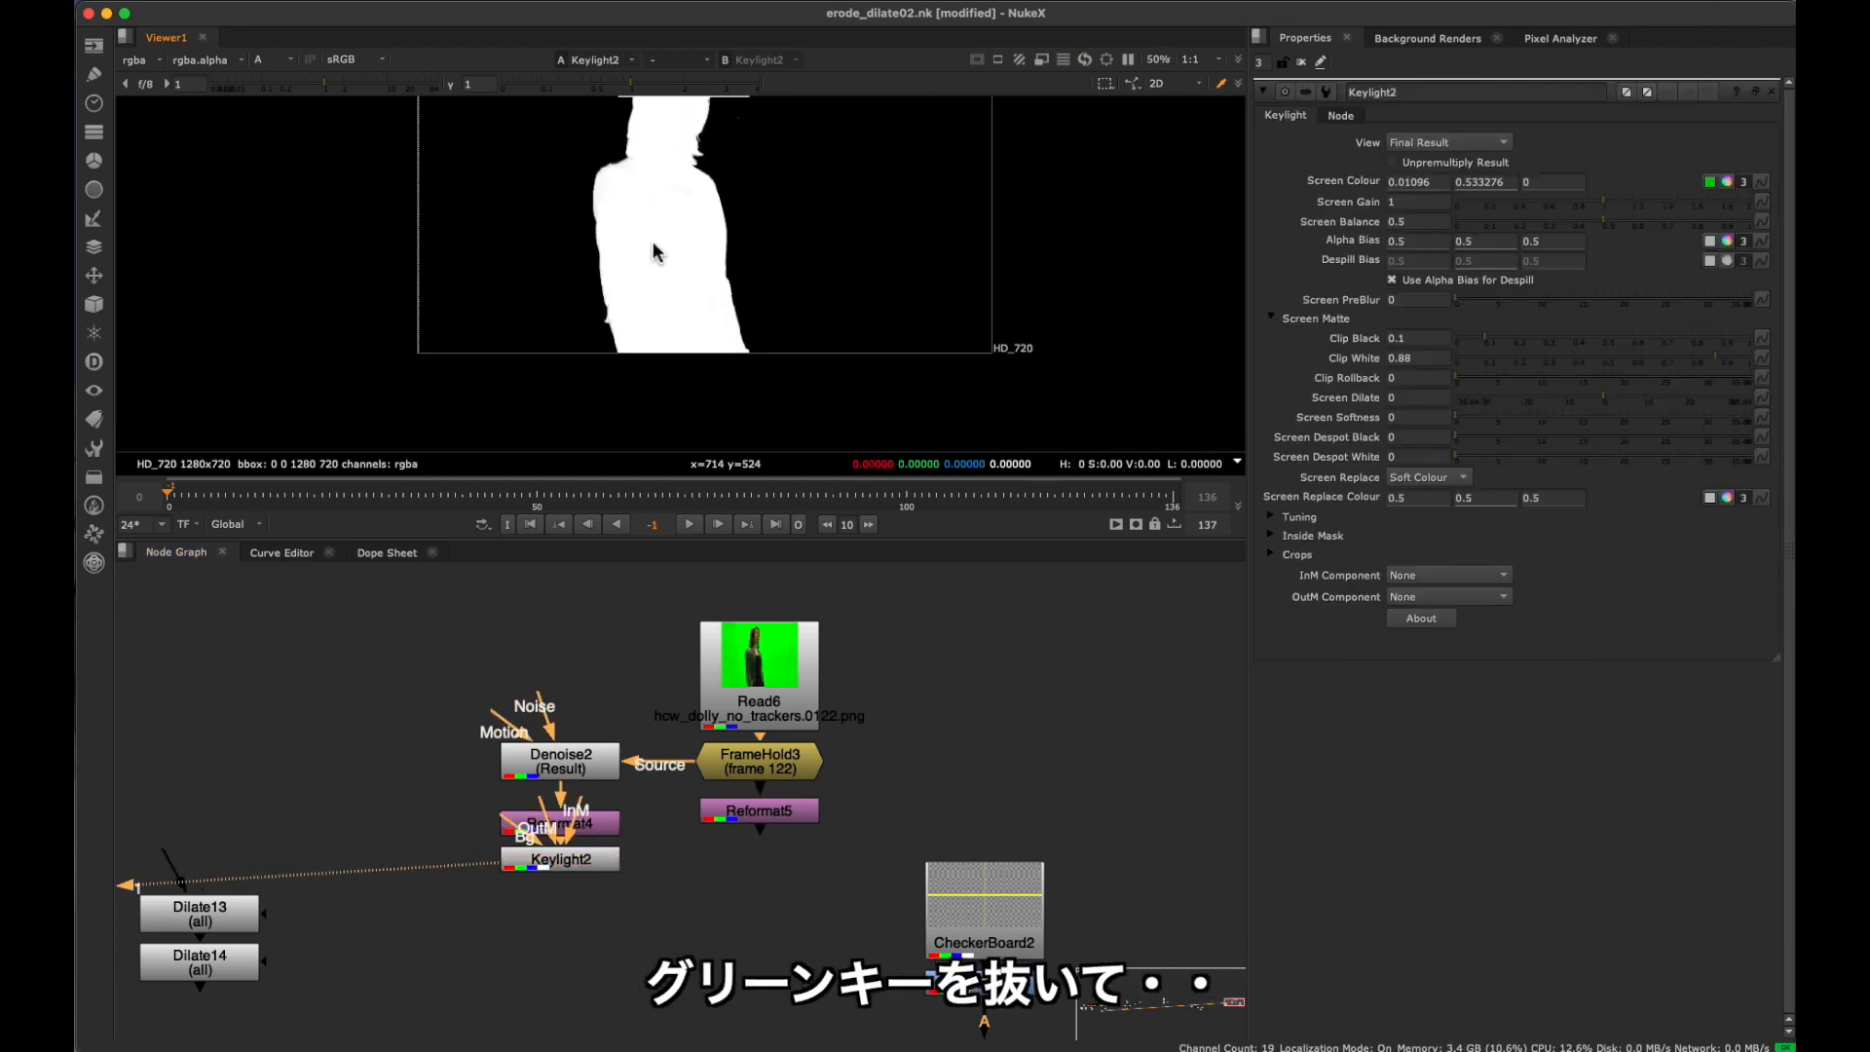
{"action": "scroll", "coordinate": [656, 252], "scroll_direction": "up", "scroll_amount": 6}
{"action": "key", "text": "a"}
{"action": "middle_click_drag", "start_coordinate": [735, 275], "coordinate": [755, 349]}
{"action": "scroll", "coordinate": [745, 351], "scroll_direction": "down", "scroll_amount": 4}
{"action": "scroll", "coordinate": [757, 349], "scroll_direction": "up", "scroll_amount": 1}
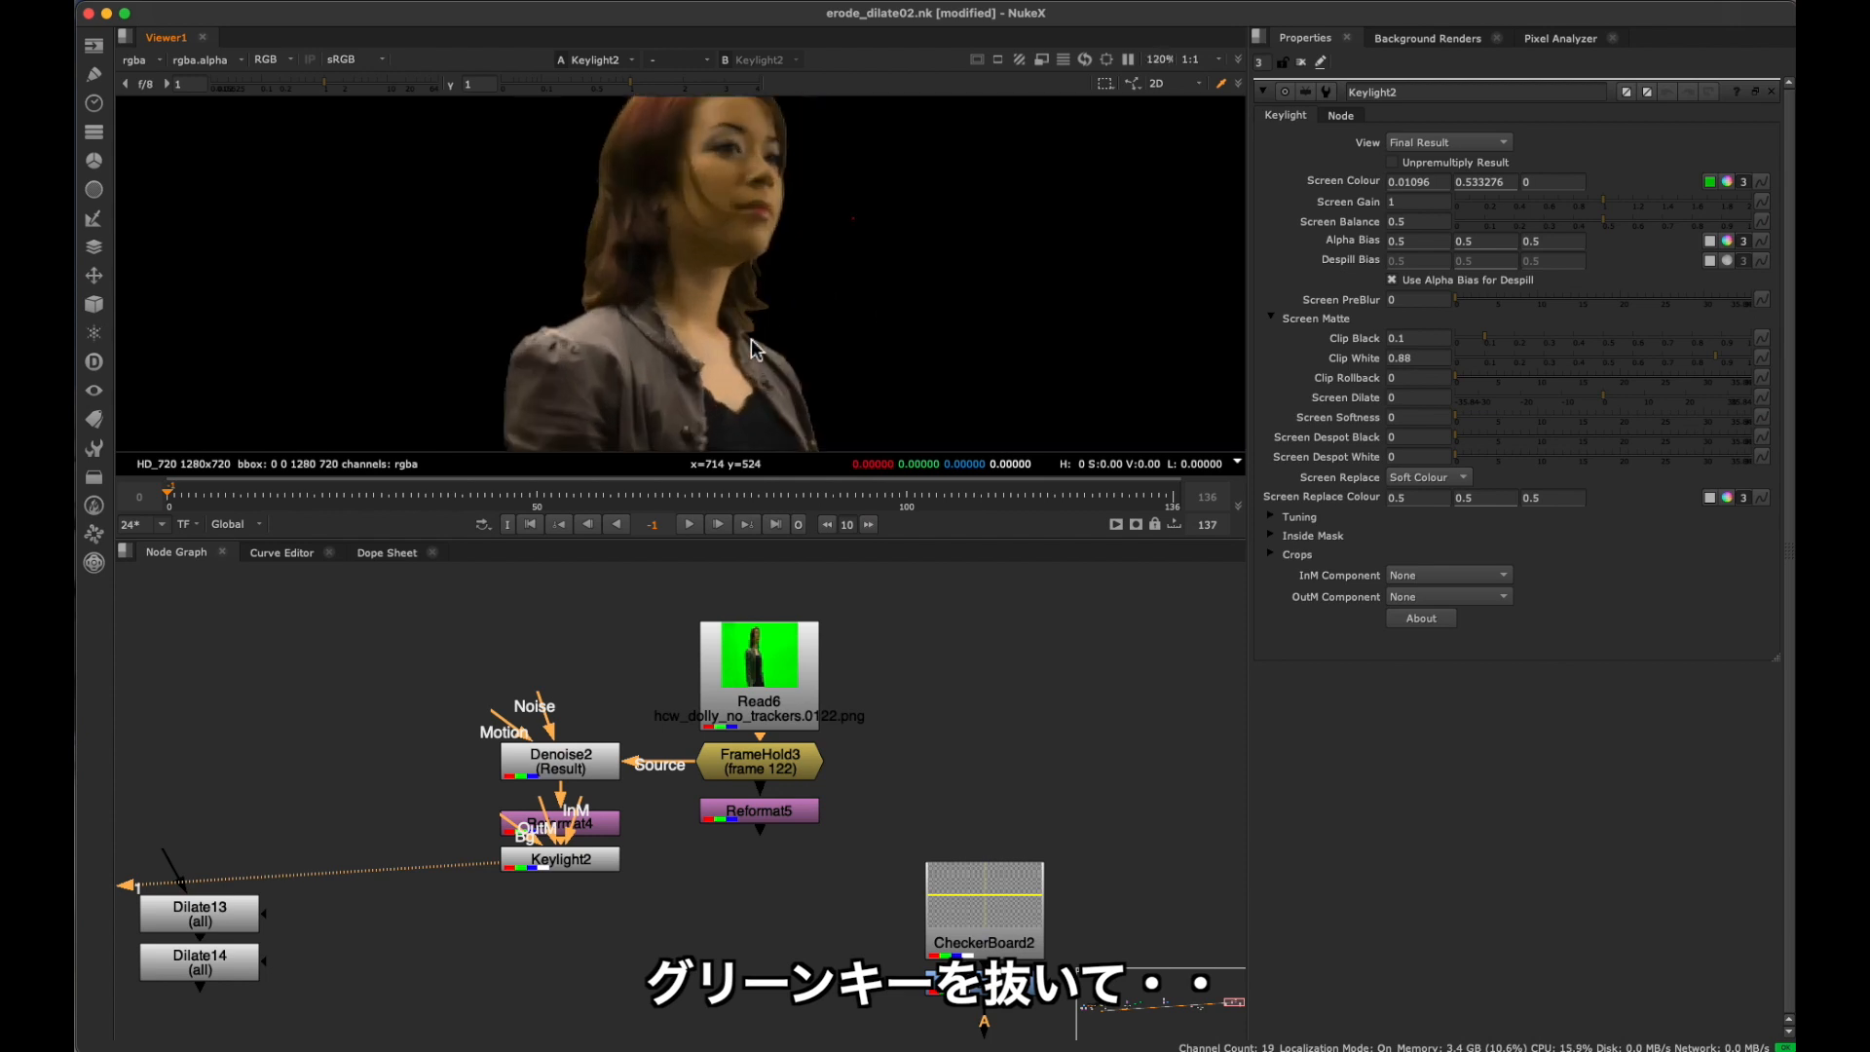
Add a Copy node with its B input from Reformat5 and its A input from Keylight2, and view it.
{"action": "middle_click_drag", "start_coordinate": [713, 940], "coordinate": [701, 839]}
{"action": "key", "text": "Tab"}
{"action": "type", "text": "cop"}
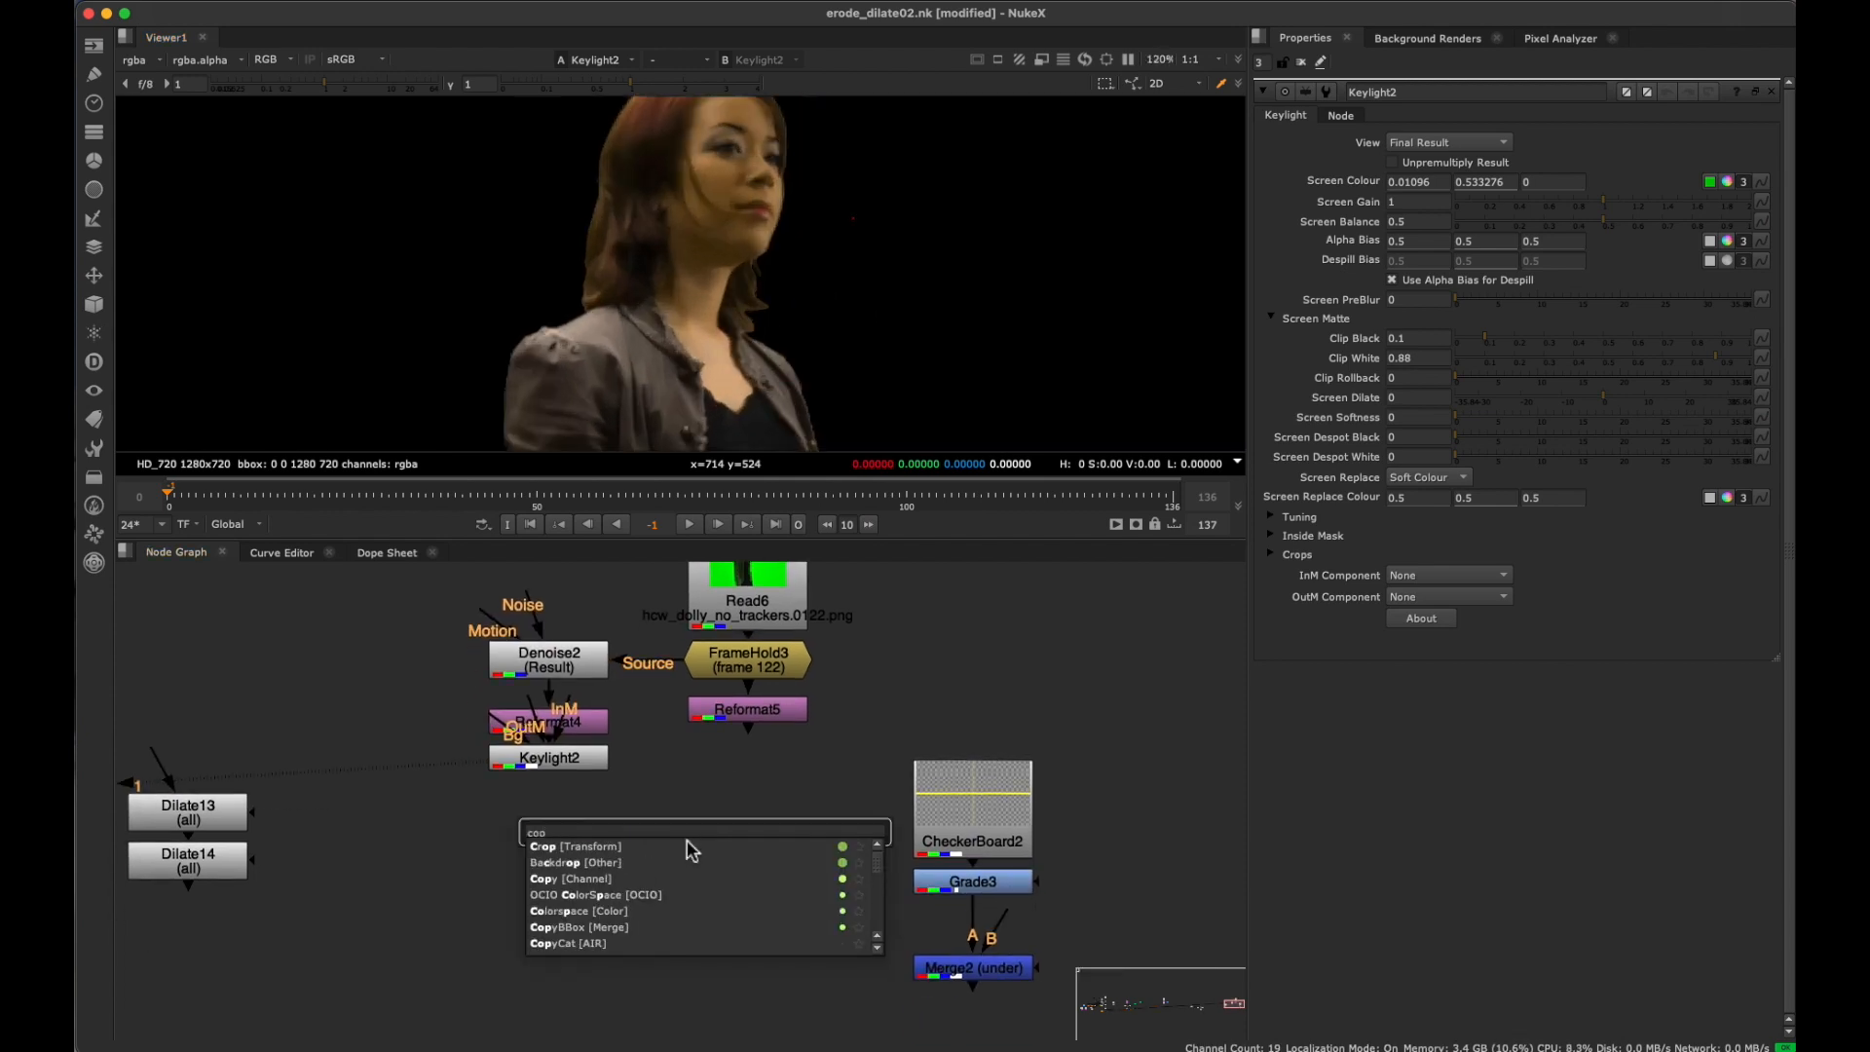
{"action": "left_click", "coordinate": [657, 879]}
{"action": "left_click_drag", "start_coordinate": [746, 697], "coordinate": [747, 708]}
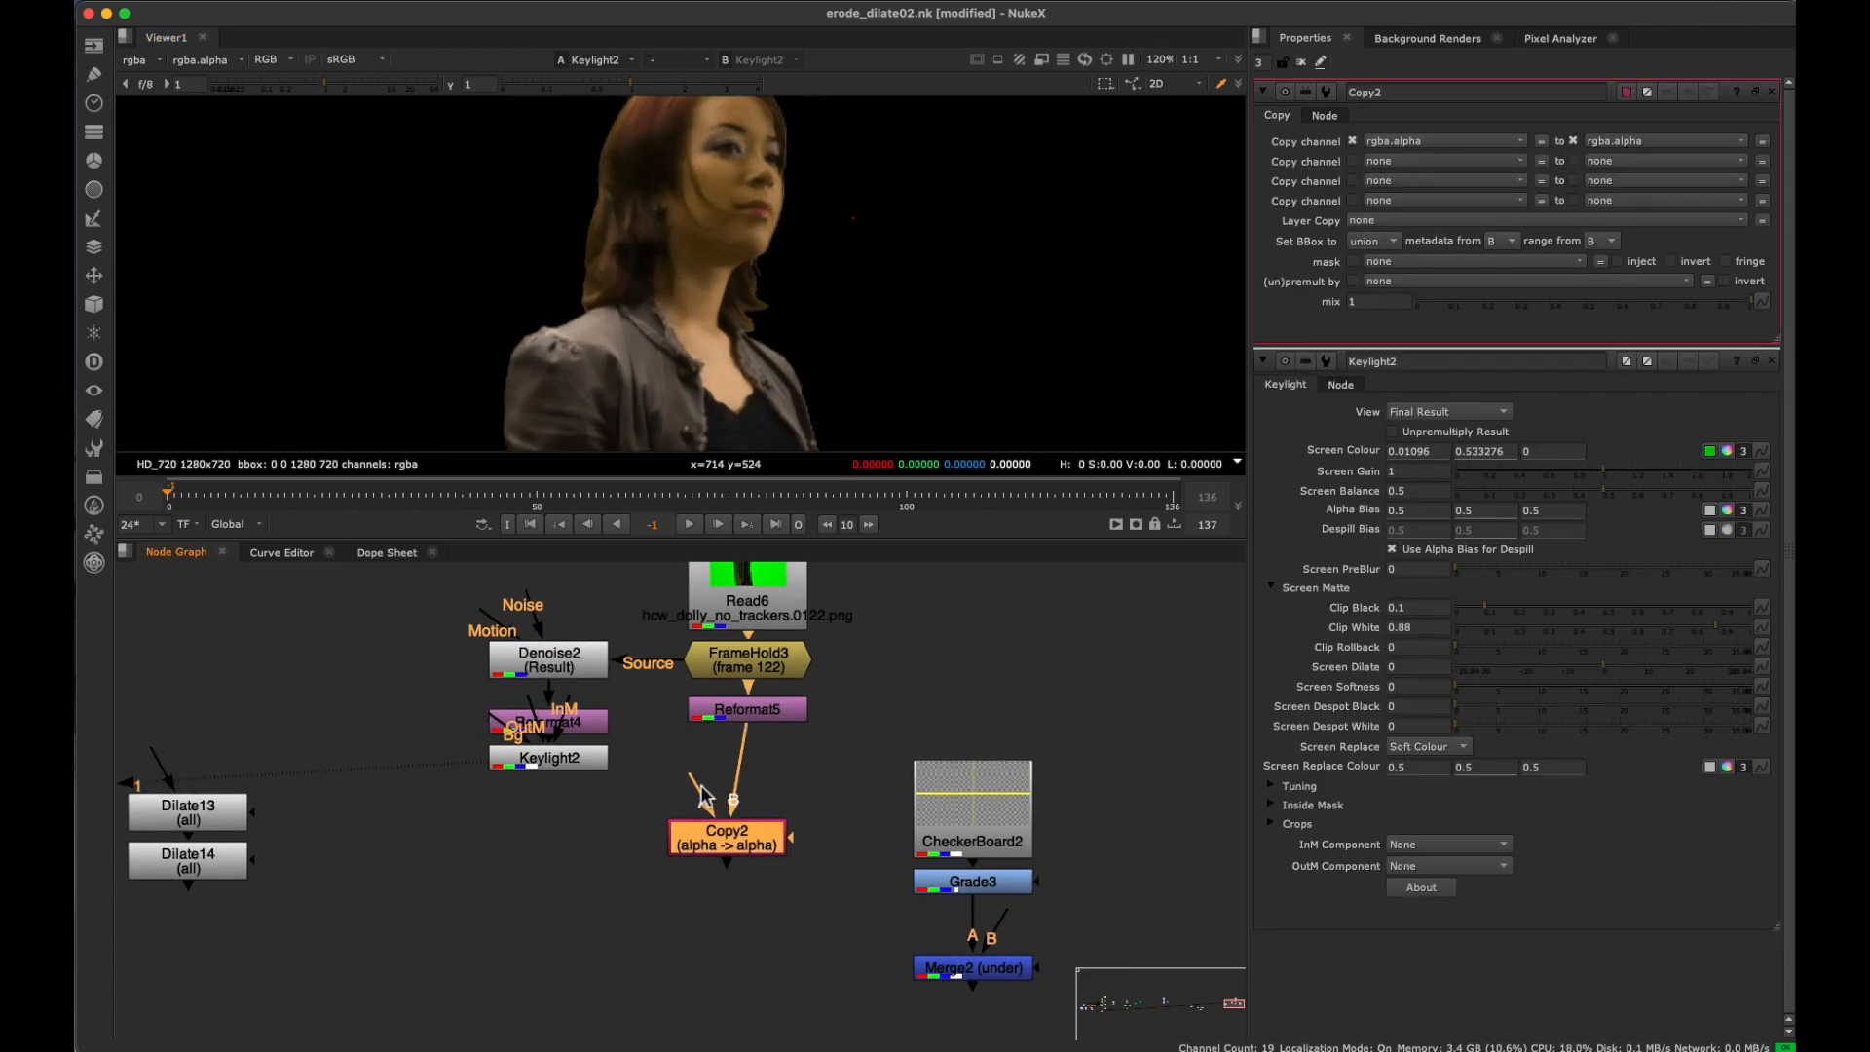
{"action": "left_click_drag", "start_coordinate": [677, 795], "coordinate": [550, 758]}
{"action": "key", "text": "1"}
Add a Premult node after the Copy node.
{"action": "key", "text": "Tab"}
{"action": "type", "text": "pre"}
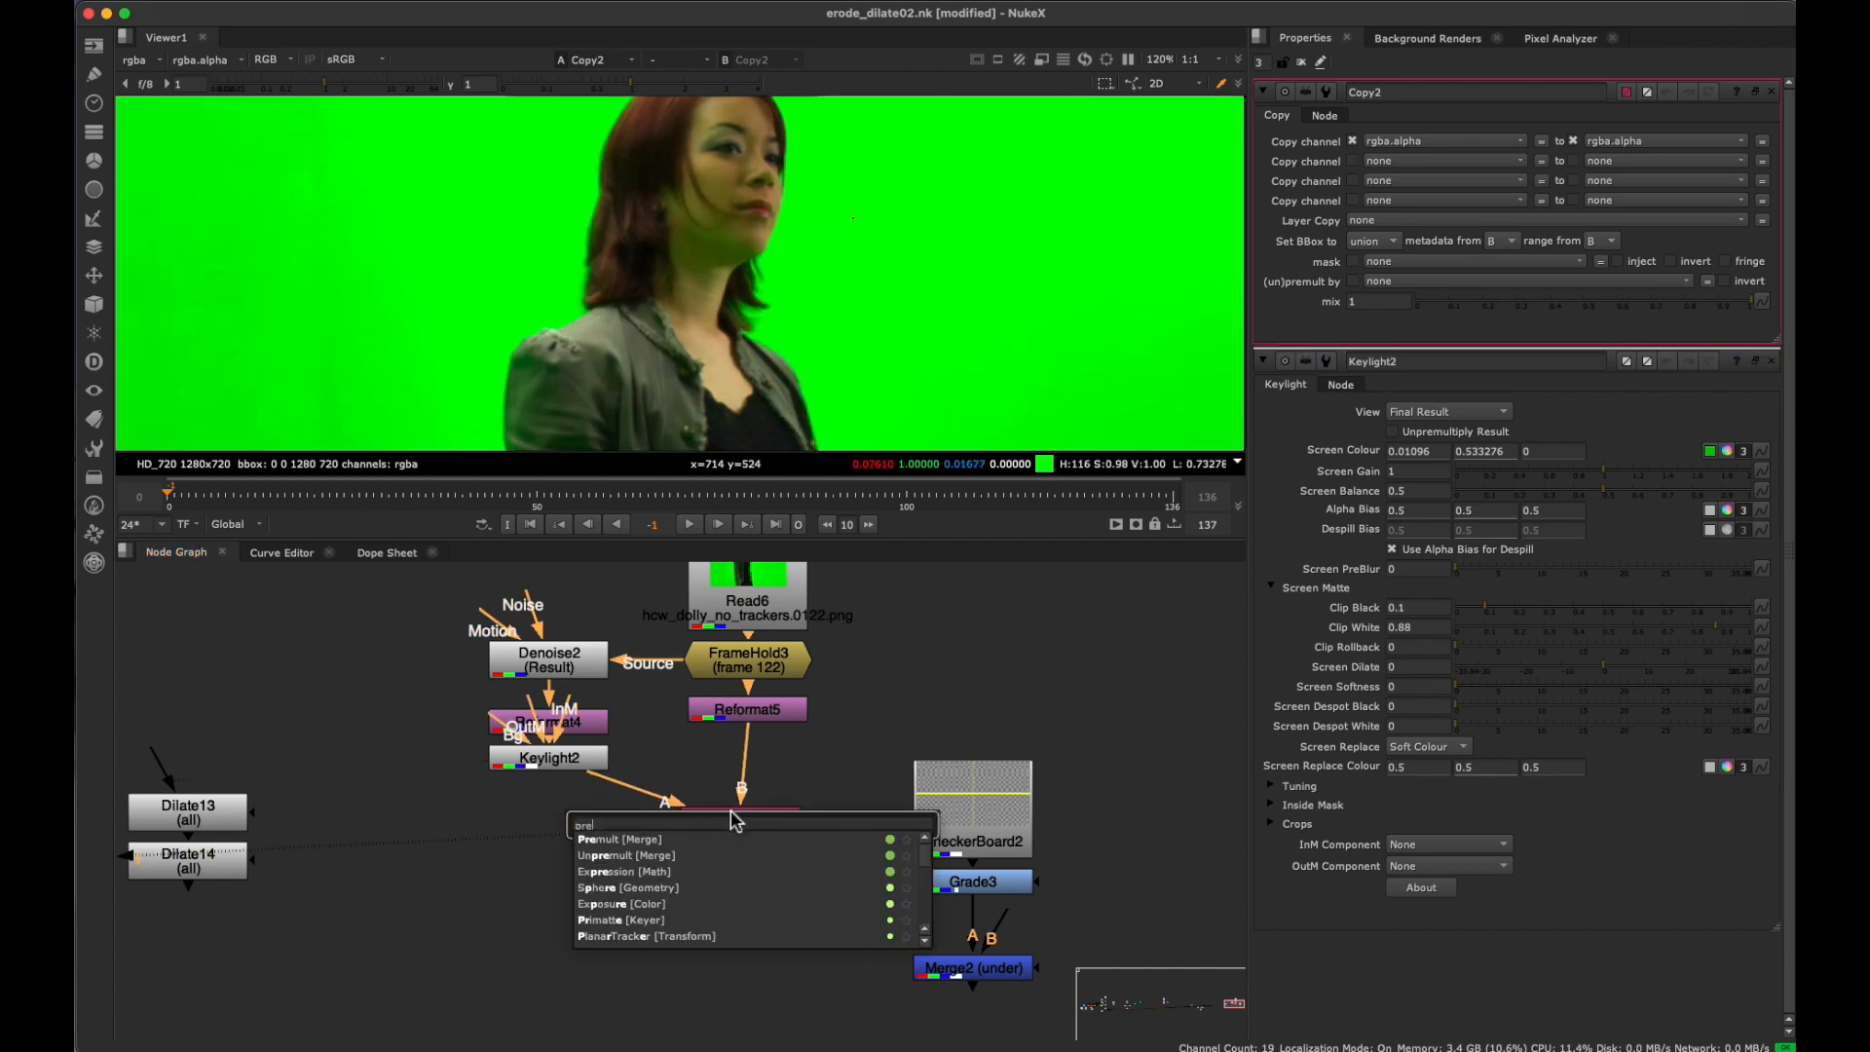
{"action": "left_click", "coordinate": [723, 841]}
Connect Merge2's B input to Premult2 and view the composite over the checkerboard up close.
{"action": "left_click_drag", "start_coordinate": [1003, 916], "coordinate": [742, 870]}
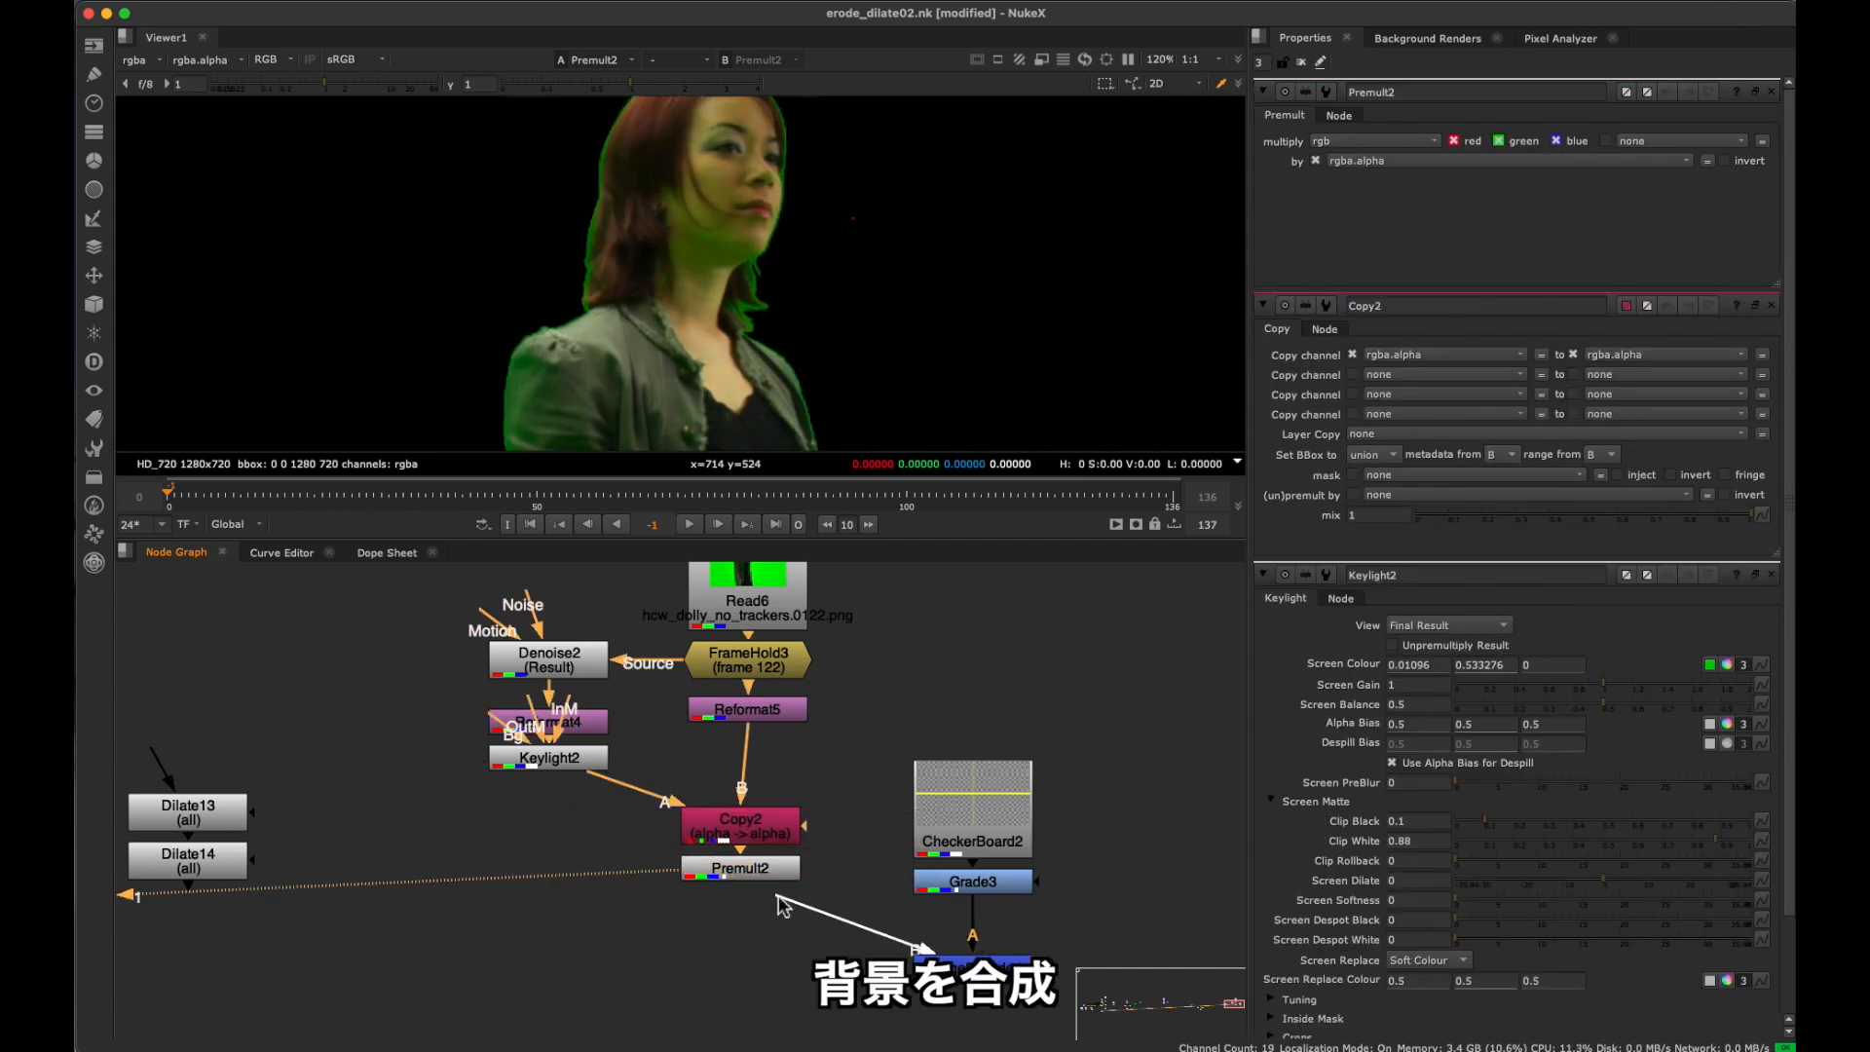
{"action": "key", "text": "1"}
{"action": "scroll", "coordinate": [807, 285], "scroll_direction": "up", "scroll_amount": 8}
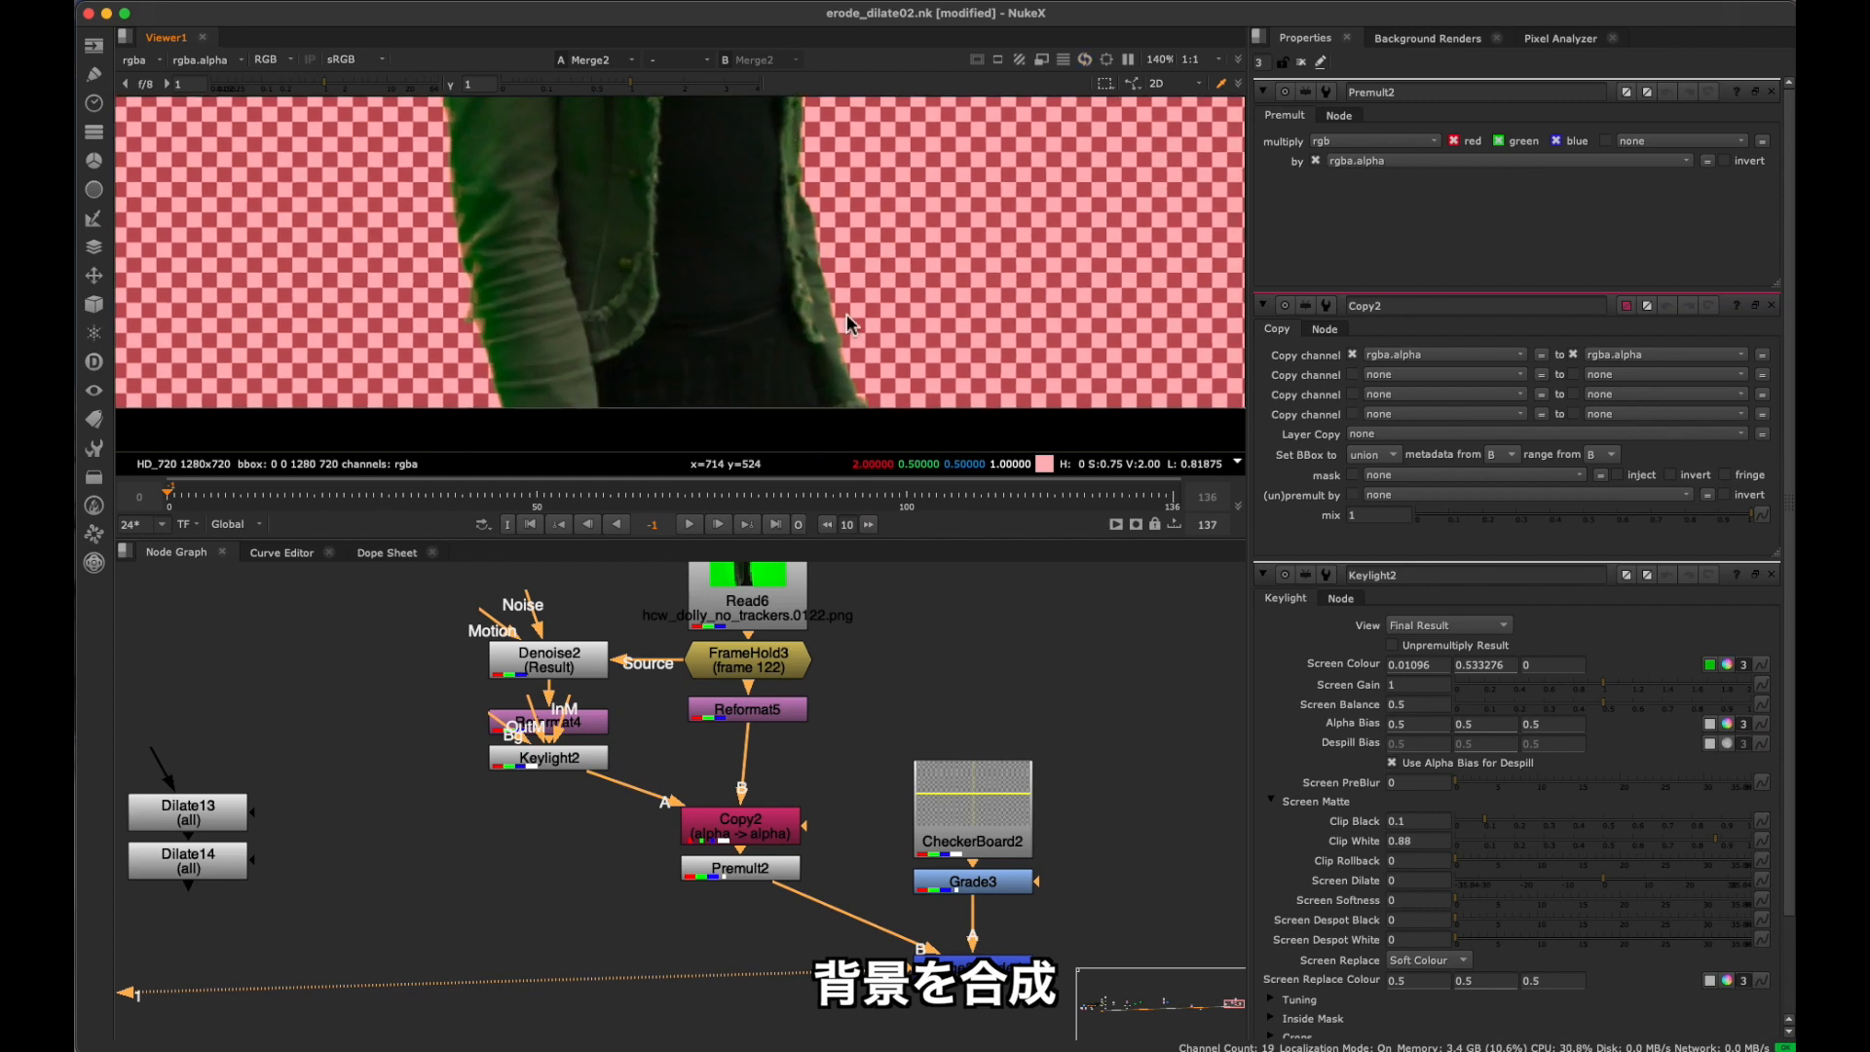
{"action": "scroll", "coordinate": [672, 312], "scroll_direction": "down", "scroll_amount": 3}
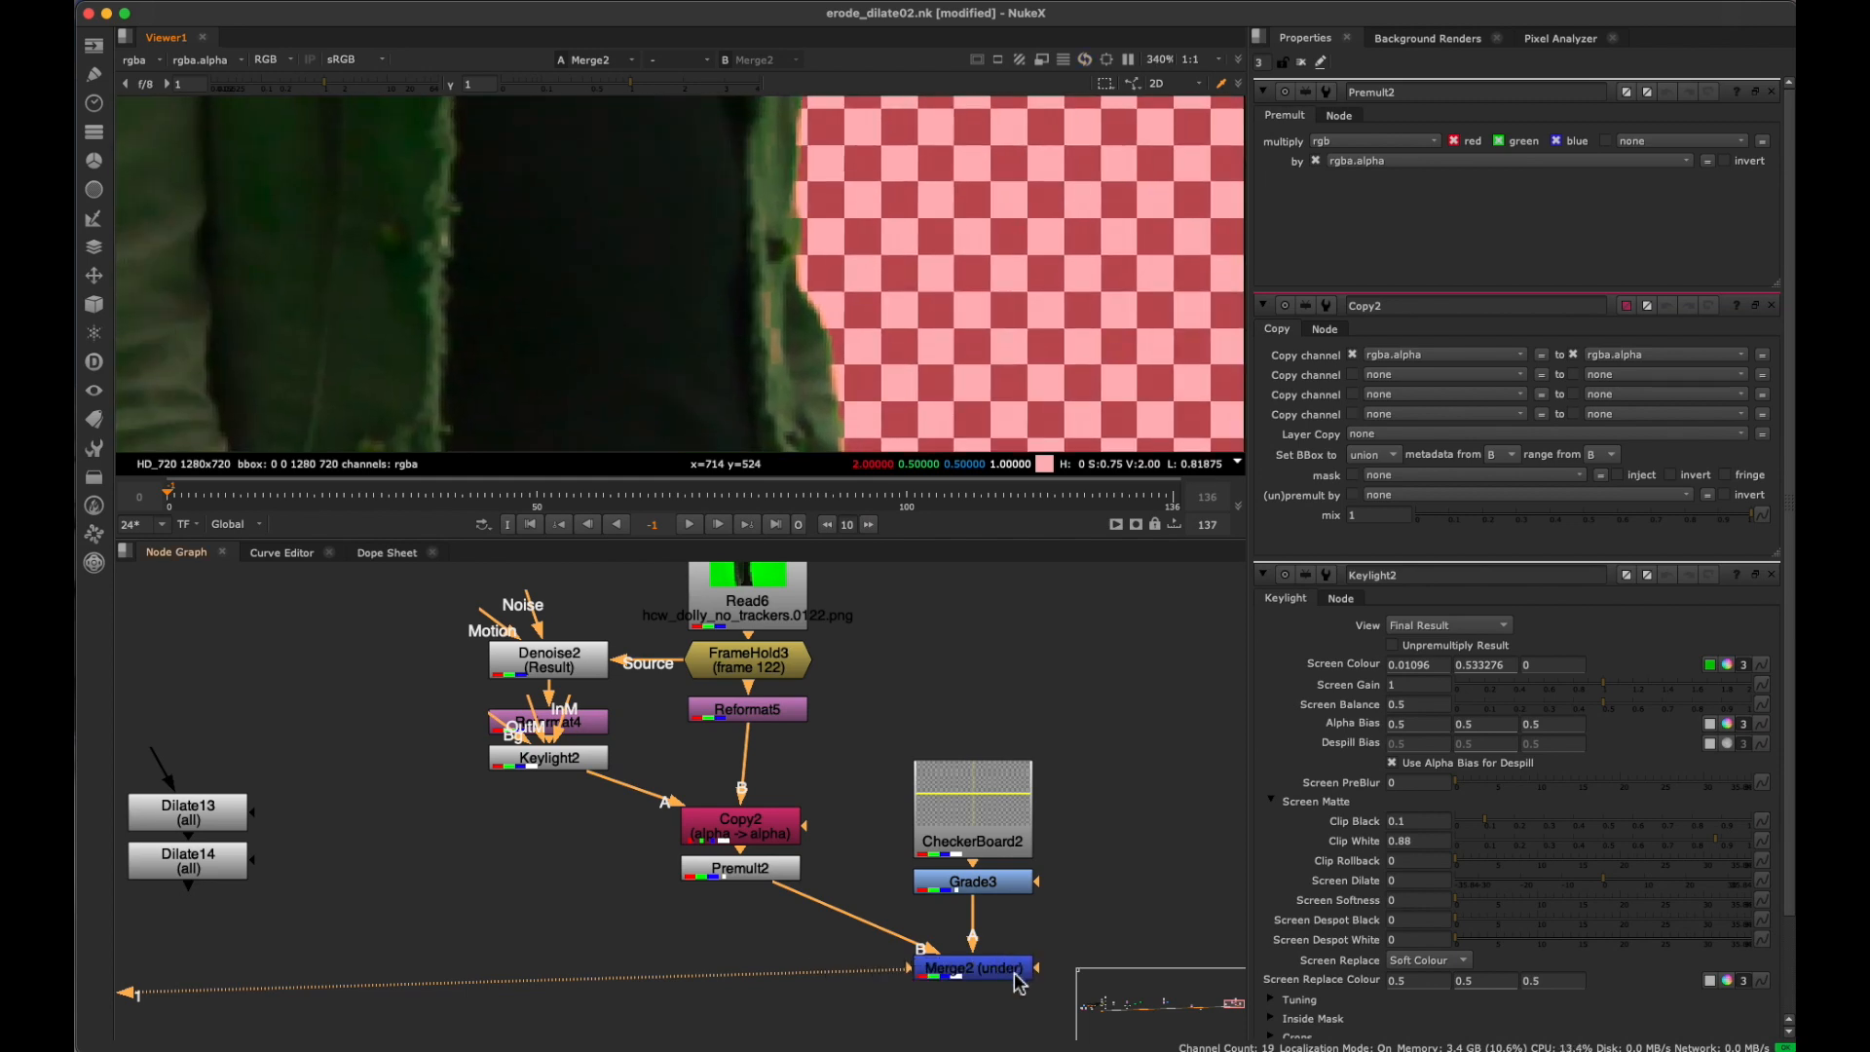
Align Copy2 and Premult2 below Reformat5 and insert an Expression node directly after Reformat5.
{"action": "left_click_drag", "start_coordinate": [843, 754], "coordinate": [756, 848]}
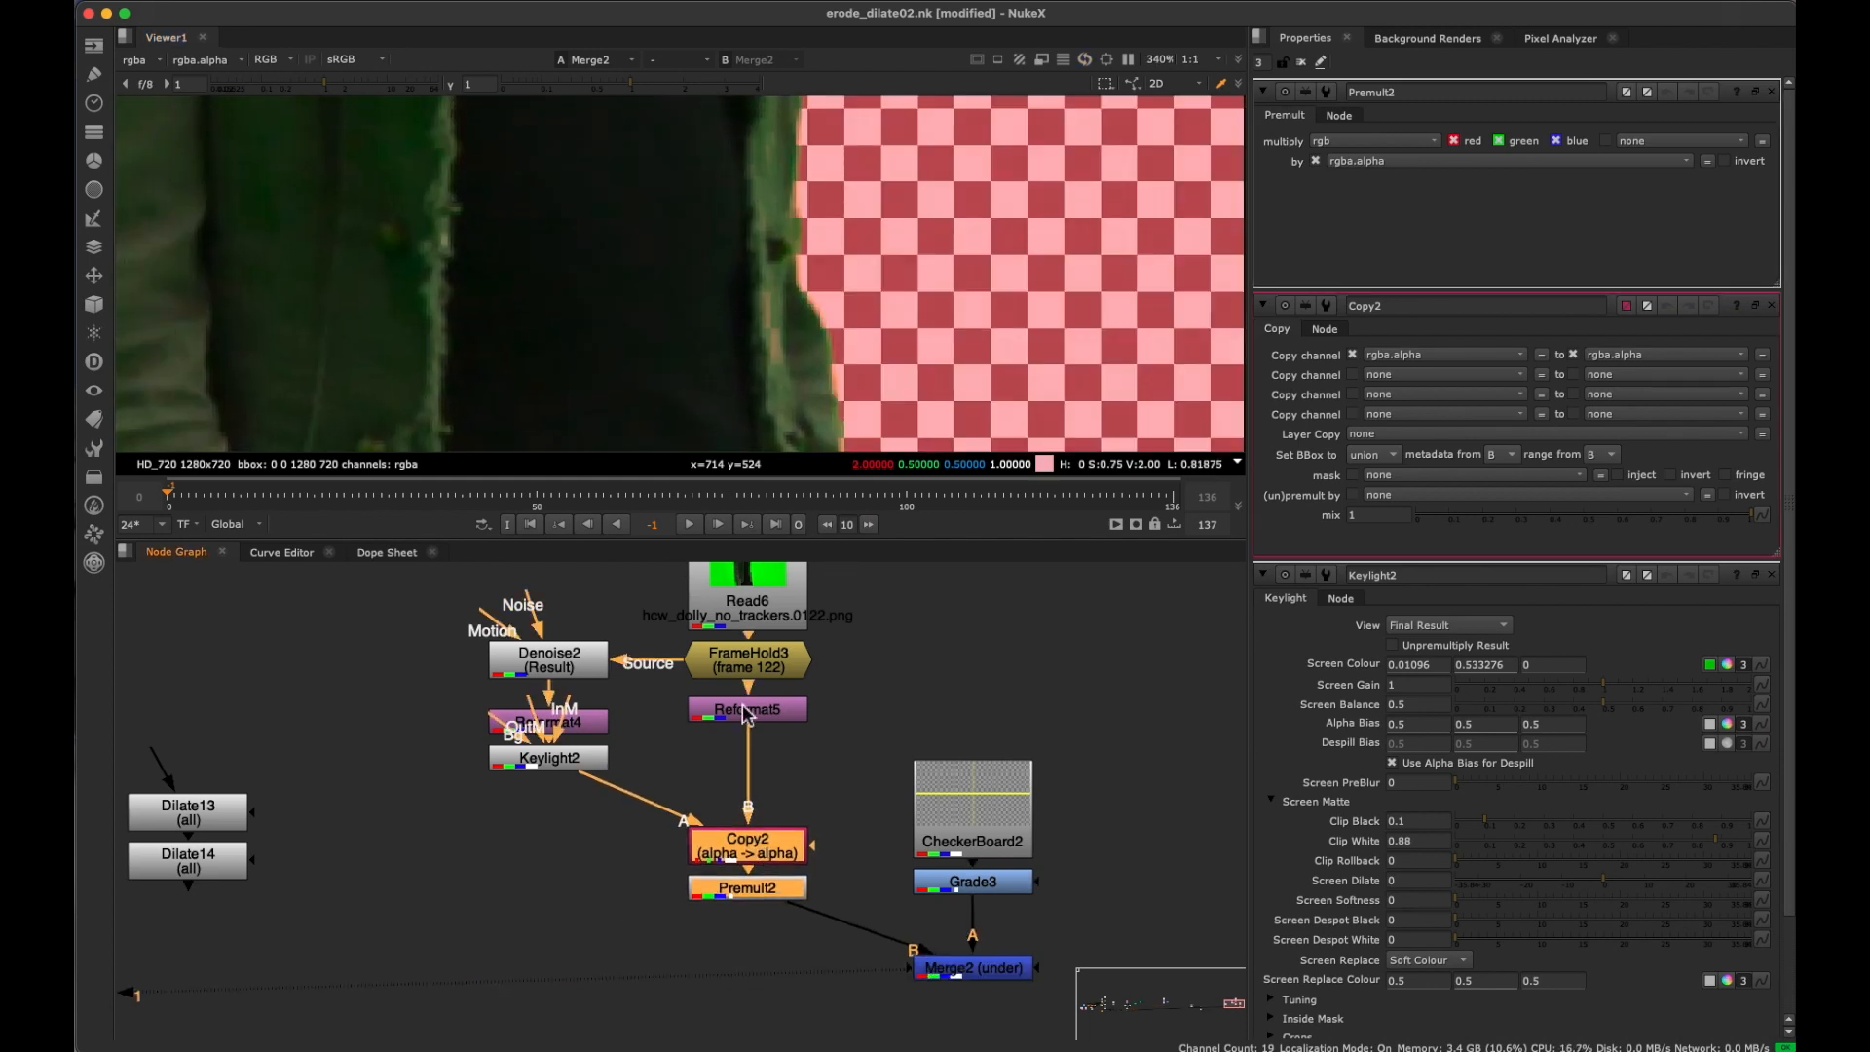
{"action": "left_click", "coordinate": [749, 713]}
{"action": "scroll", "coordinate": [727, 225], "scroll_direction": "down", "scroll_amount": 7}
{"action": "middle_click_drag", "start_coordinate": [733, 151], "coordinate": [770, 297]}
{"action": "scroll", "coordinate": [772, 297], "scroll_direction": "up", "scroll_amount": 3}
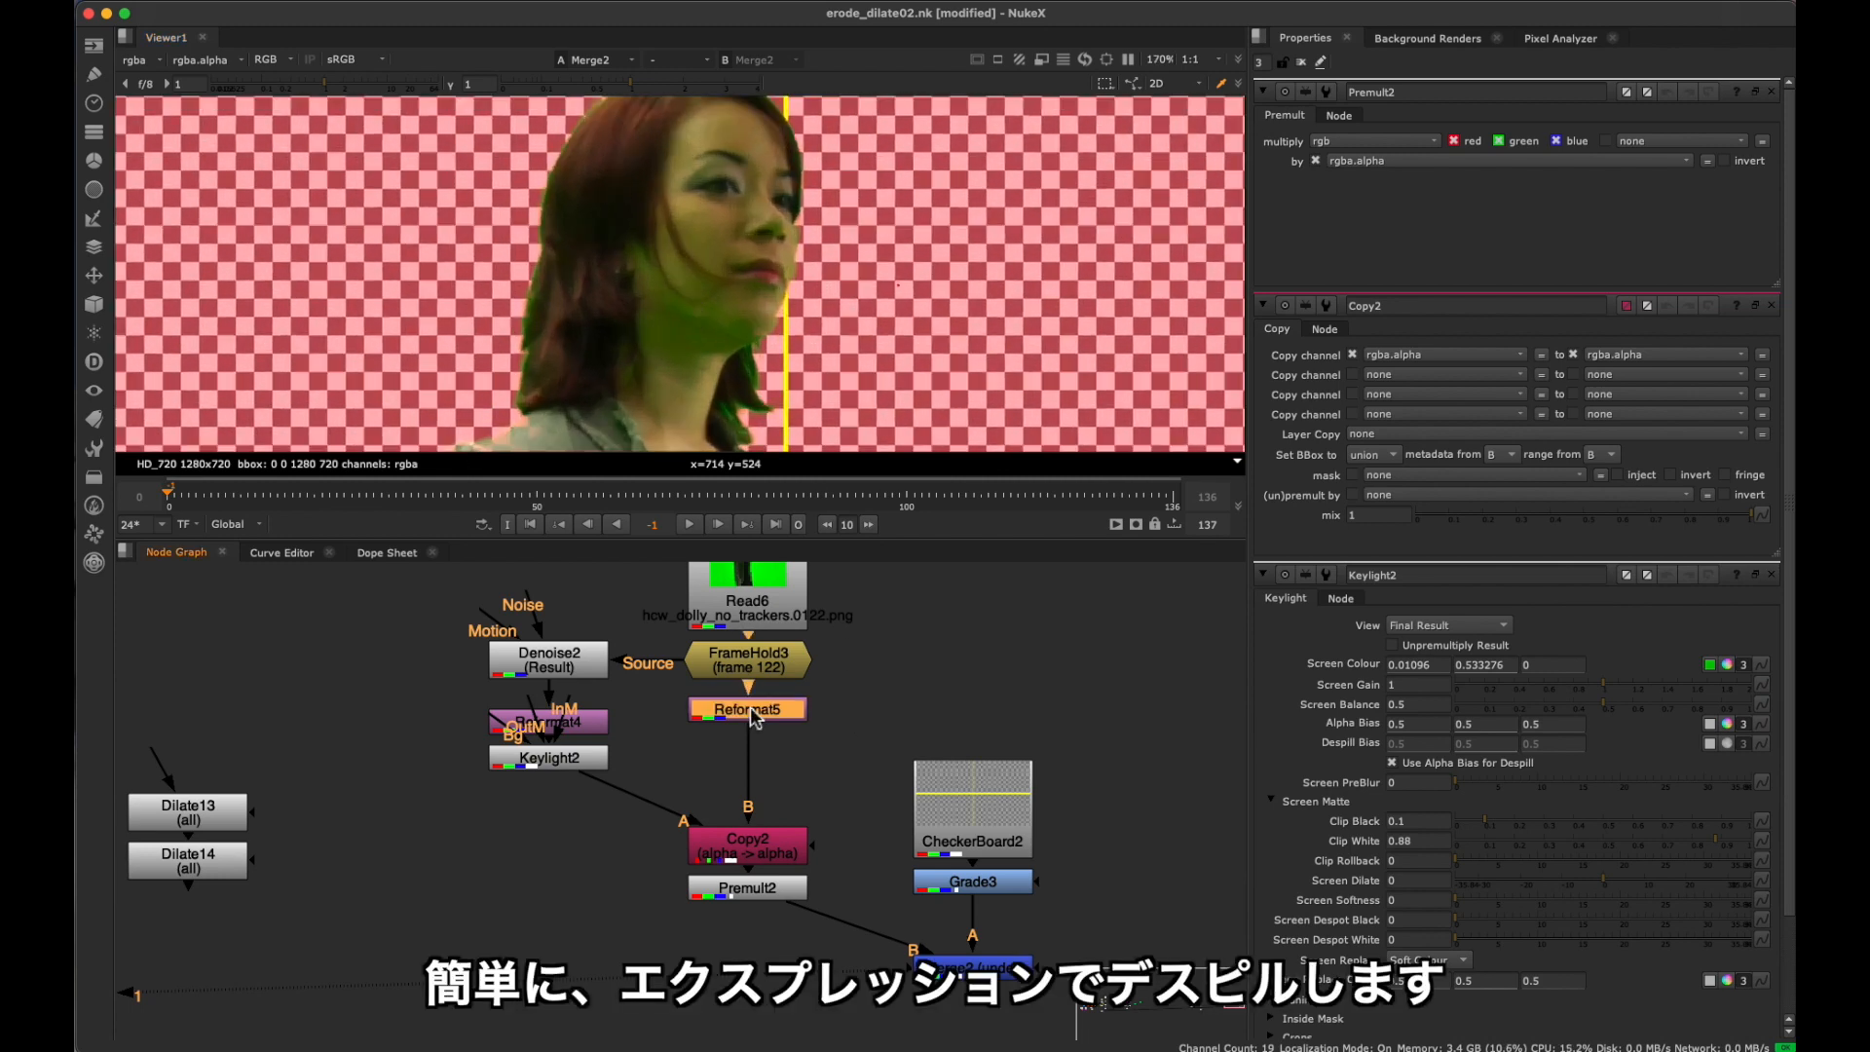
{"action": "key", "text": "Tab"}
{"action": "type", "text": "ex"}
{"action": "left_click", "coordinate": [737, 750]}
Set the Expression node's green channel formula to g>(r+b)/2?(r+b)/2:g to despill the footage.
{"action": "left_click", "coordinate": [1436, 289]}
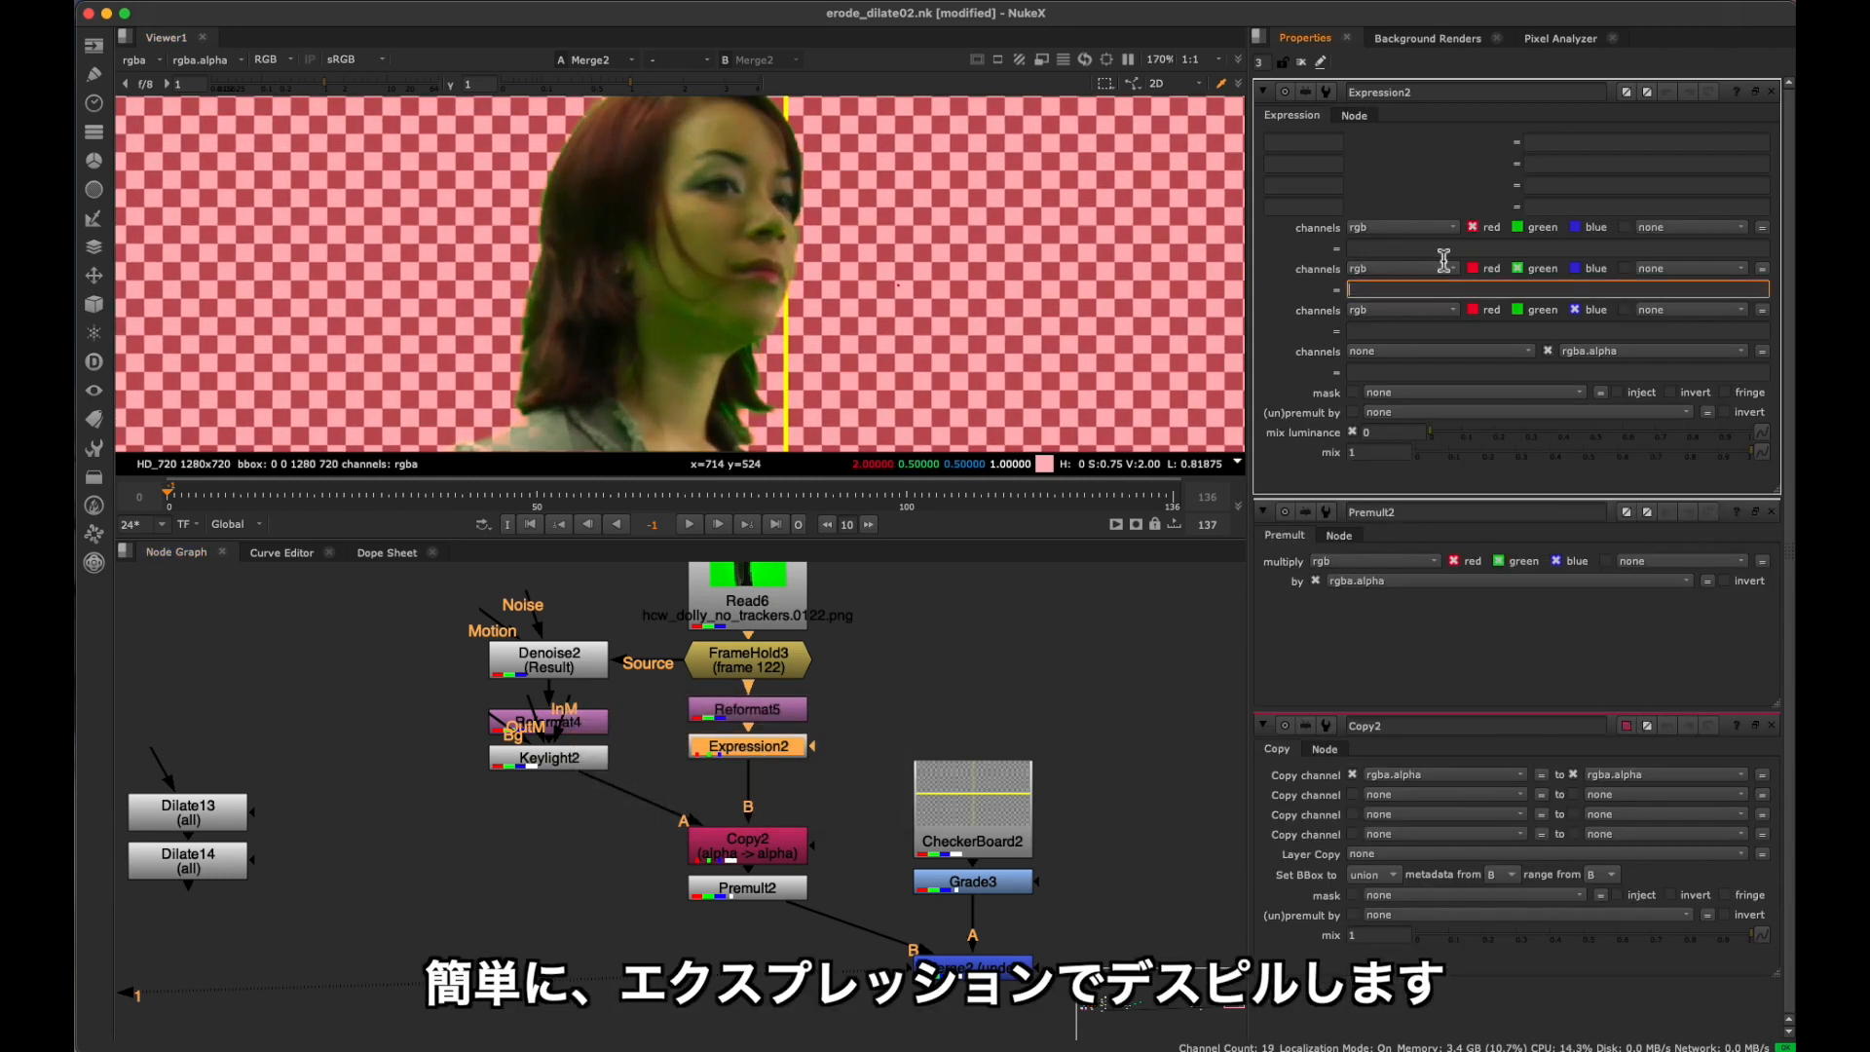
{"action": "type", "text": "g>(r+b)/2?(r+b)/2"}
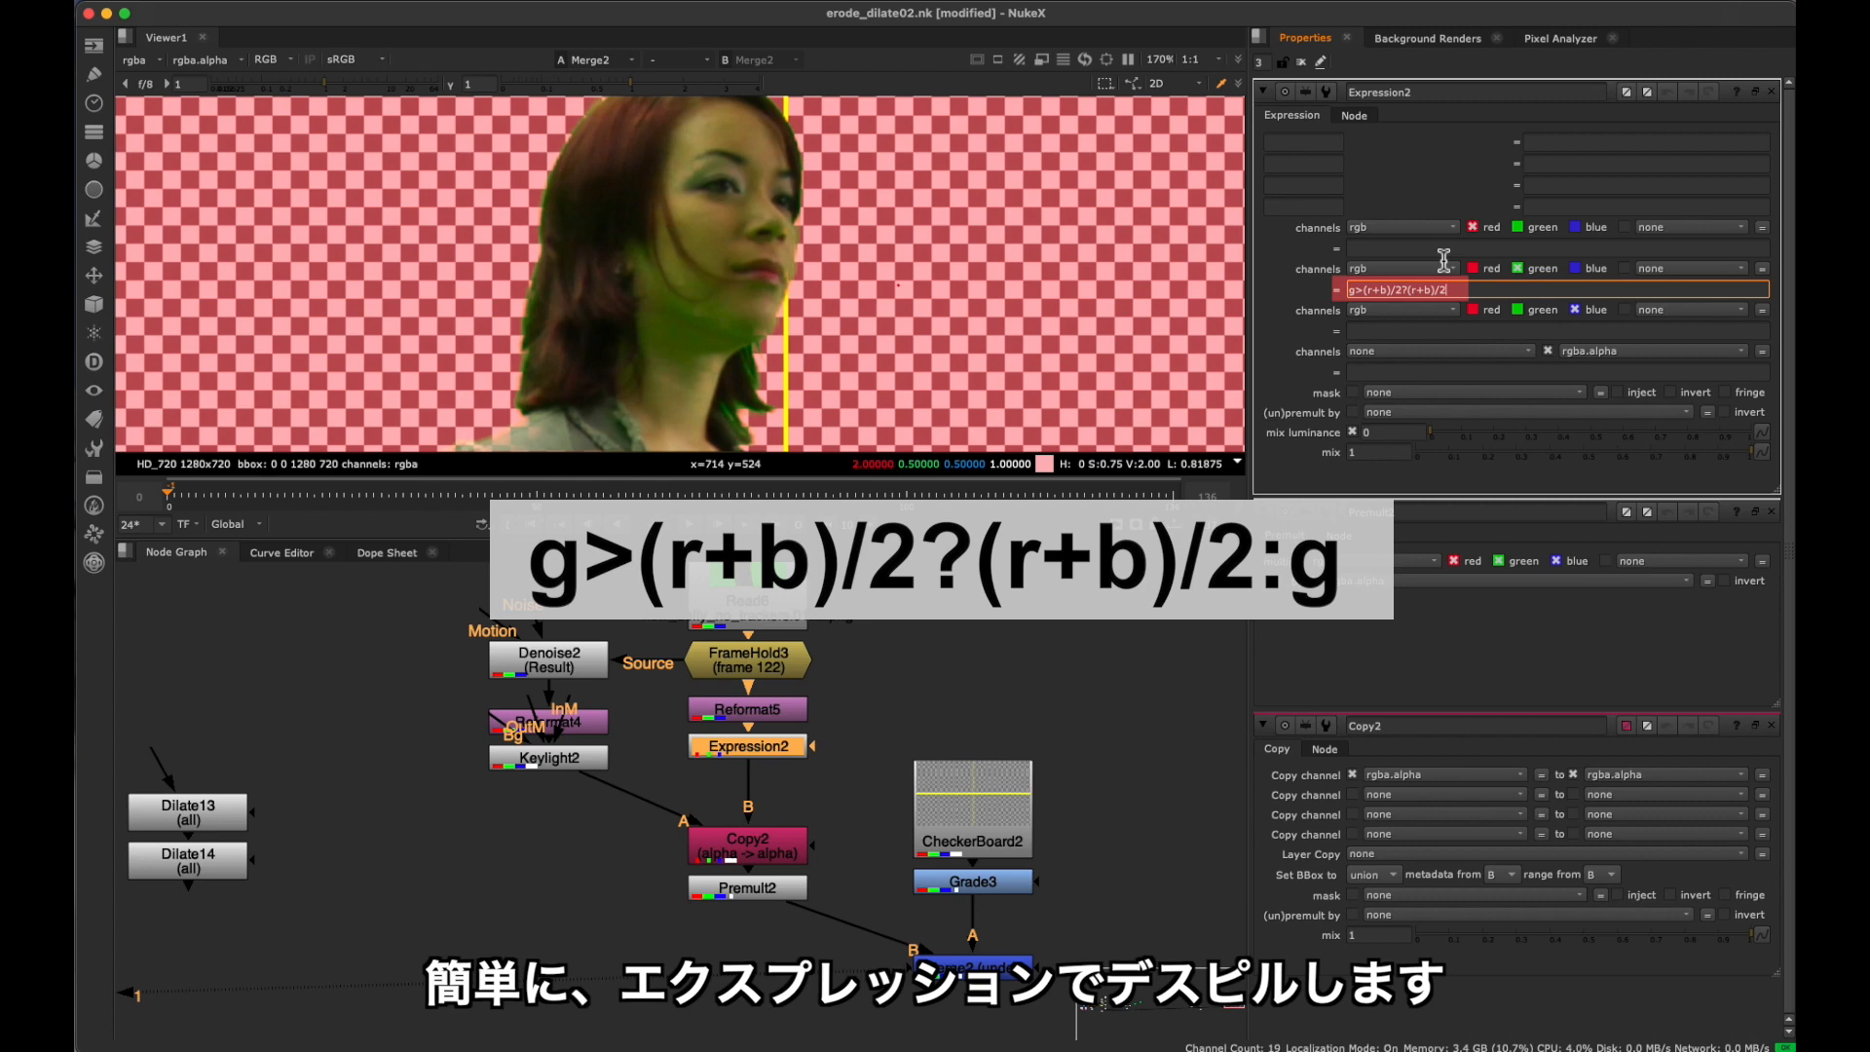
{"action": "type", "text": ":g"}
{"action": "left_click", "coordinate": [801, 902]}
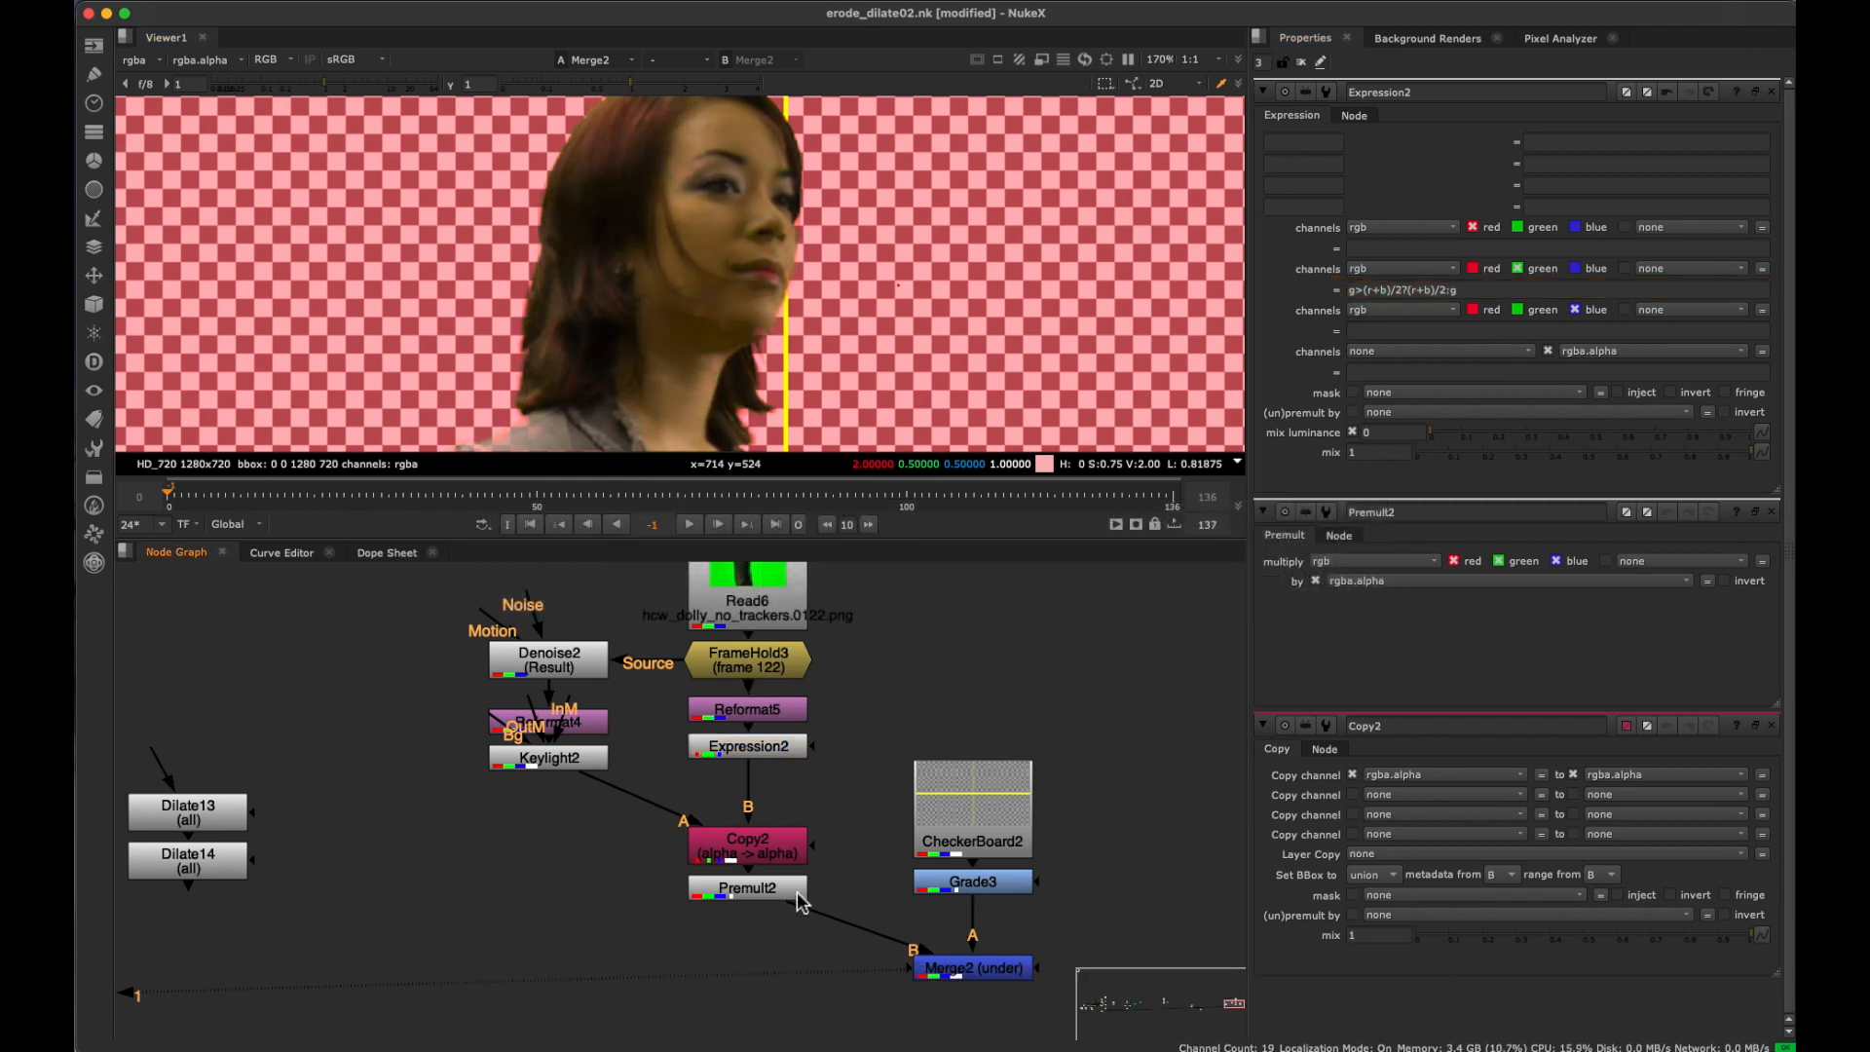
Inspect the woman's face and jacket for background showing through, toggling Merge2 off and on for comparison.
{"action": "key", "text": "1"}
{"action": "left_click", "coordinate": [959, 975]}
{"action": "key", "text": "1"}
{"action": "scroll", "coordinate": [693, 164], "scroll_direction": "up", "scroll_amount": 8}
{"action": "scroll", "coordinate": [818, 370], "scroll_direction": "down", "scroll_amount": 2}
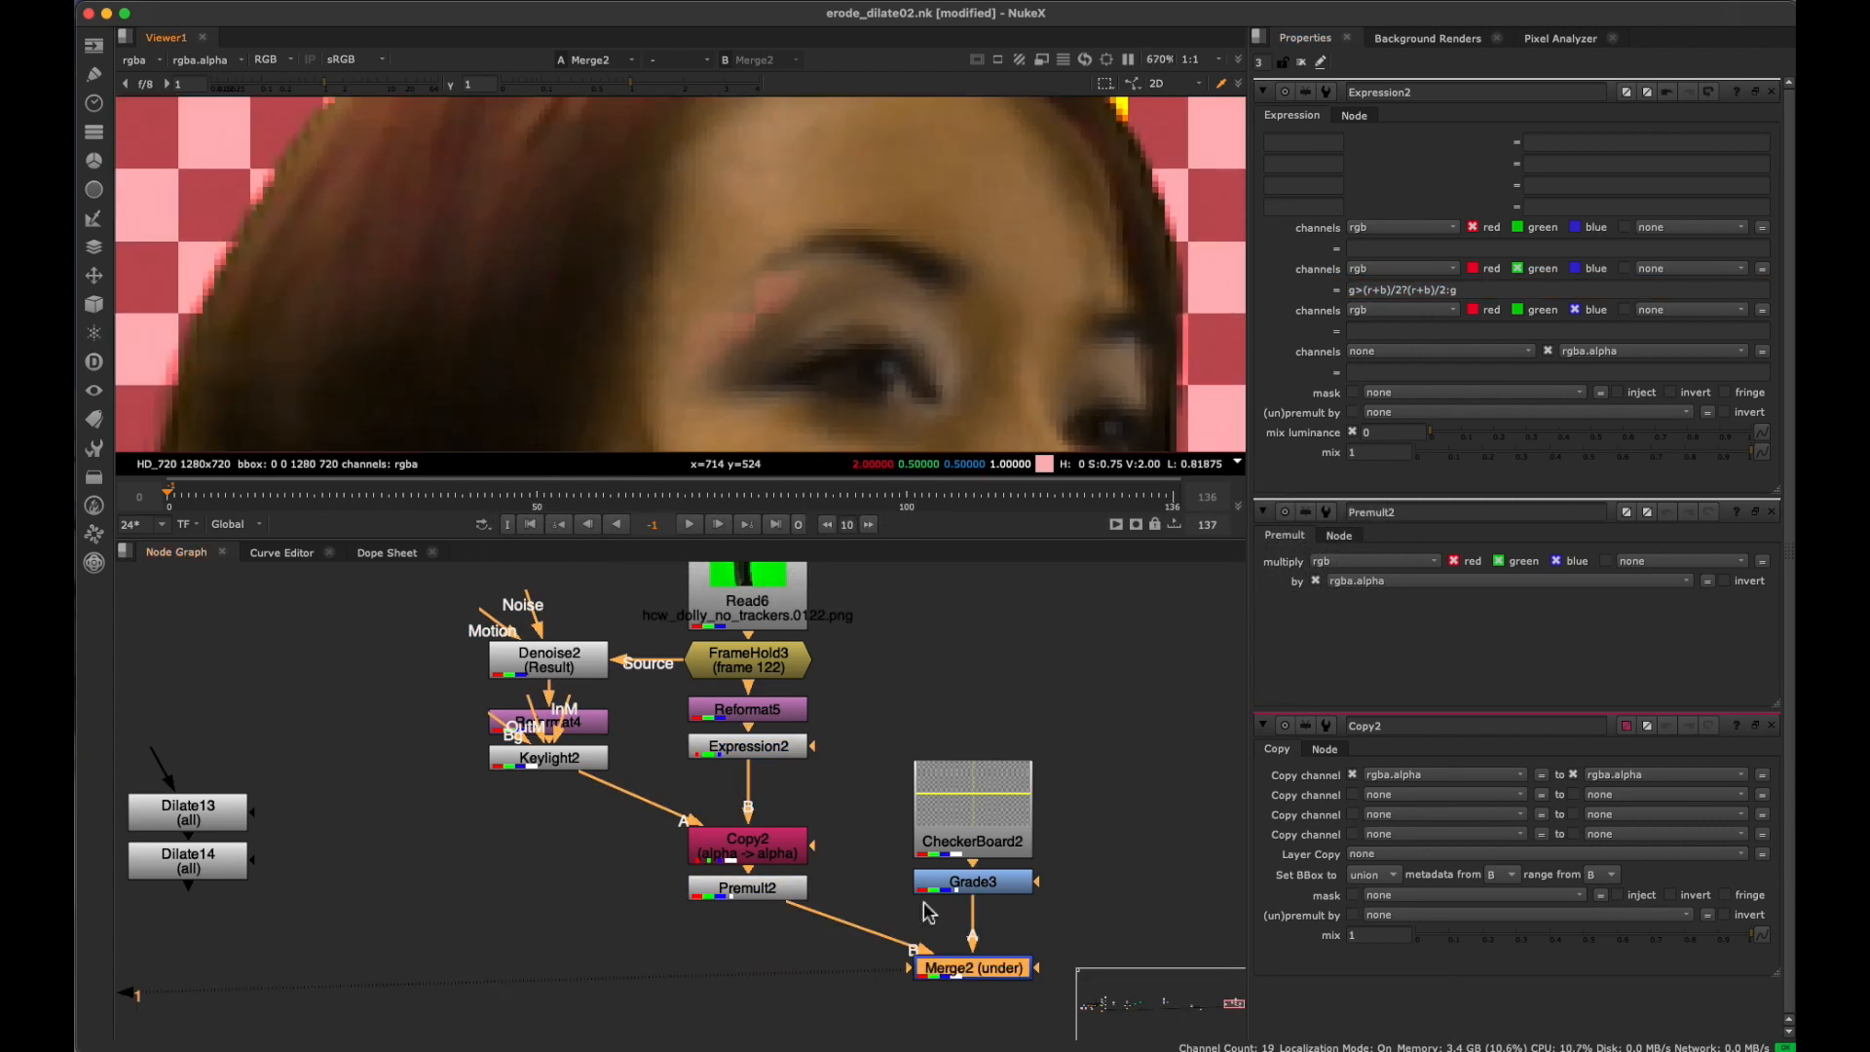
{"action": "key", "text": "d"}
{"action": "key", "text": "d"}
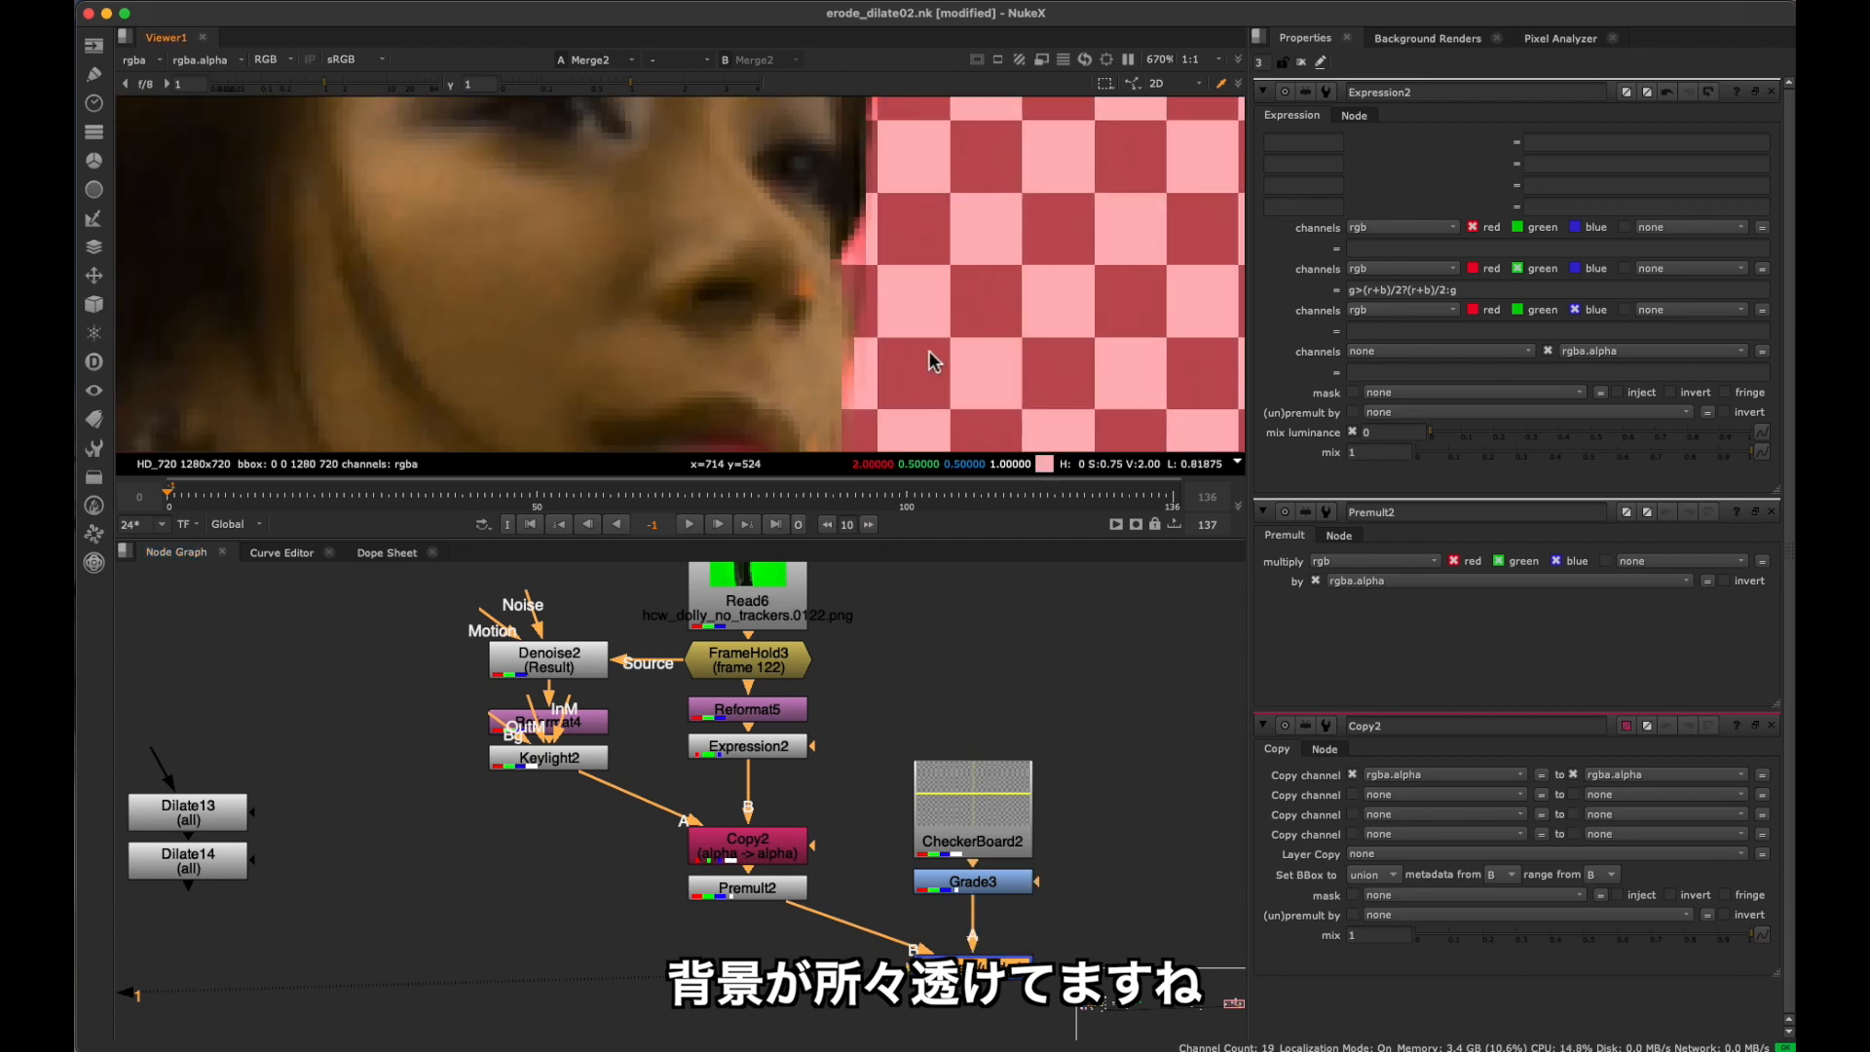
{"action": "middle_click_drag", "start_coordinate": [929, 362], "coordinate": [814, 254]}
{"action": "key", "text": "d"}
{"action": "key", "text": "d"}
{"action": "middle_click_drag", "start_coordinate": [1091, 370], "coordinate": [968, 84]}
{"action": "mouse_move", "coordinate": [760, 370]}
{"action": "middle_mouse_down"}
{"action": "mouse_move", "coordinate": [610, 249]}
{"action": "mouse_move", "coordinate": [912, 283]}
{"action": "mouse_move", "coordinate": [884, 167]}
{"action": "middle_mouse_up"}
{"action": "middle_click_drag", "start_coordinate": [1121, 426], "coordinate": [1021, 239]}
{"action": "key", "text": "d"}
{"action": "key", "text": "d"}
{"action": "key", "text": "d"}
{"action": "key", "text": "d"}
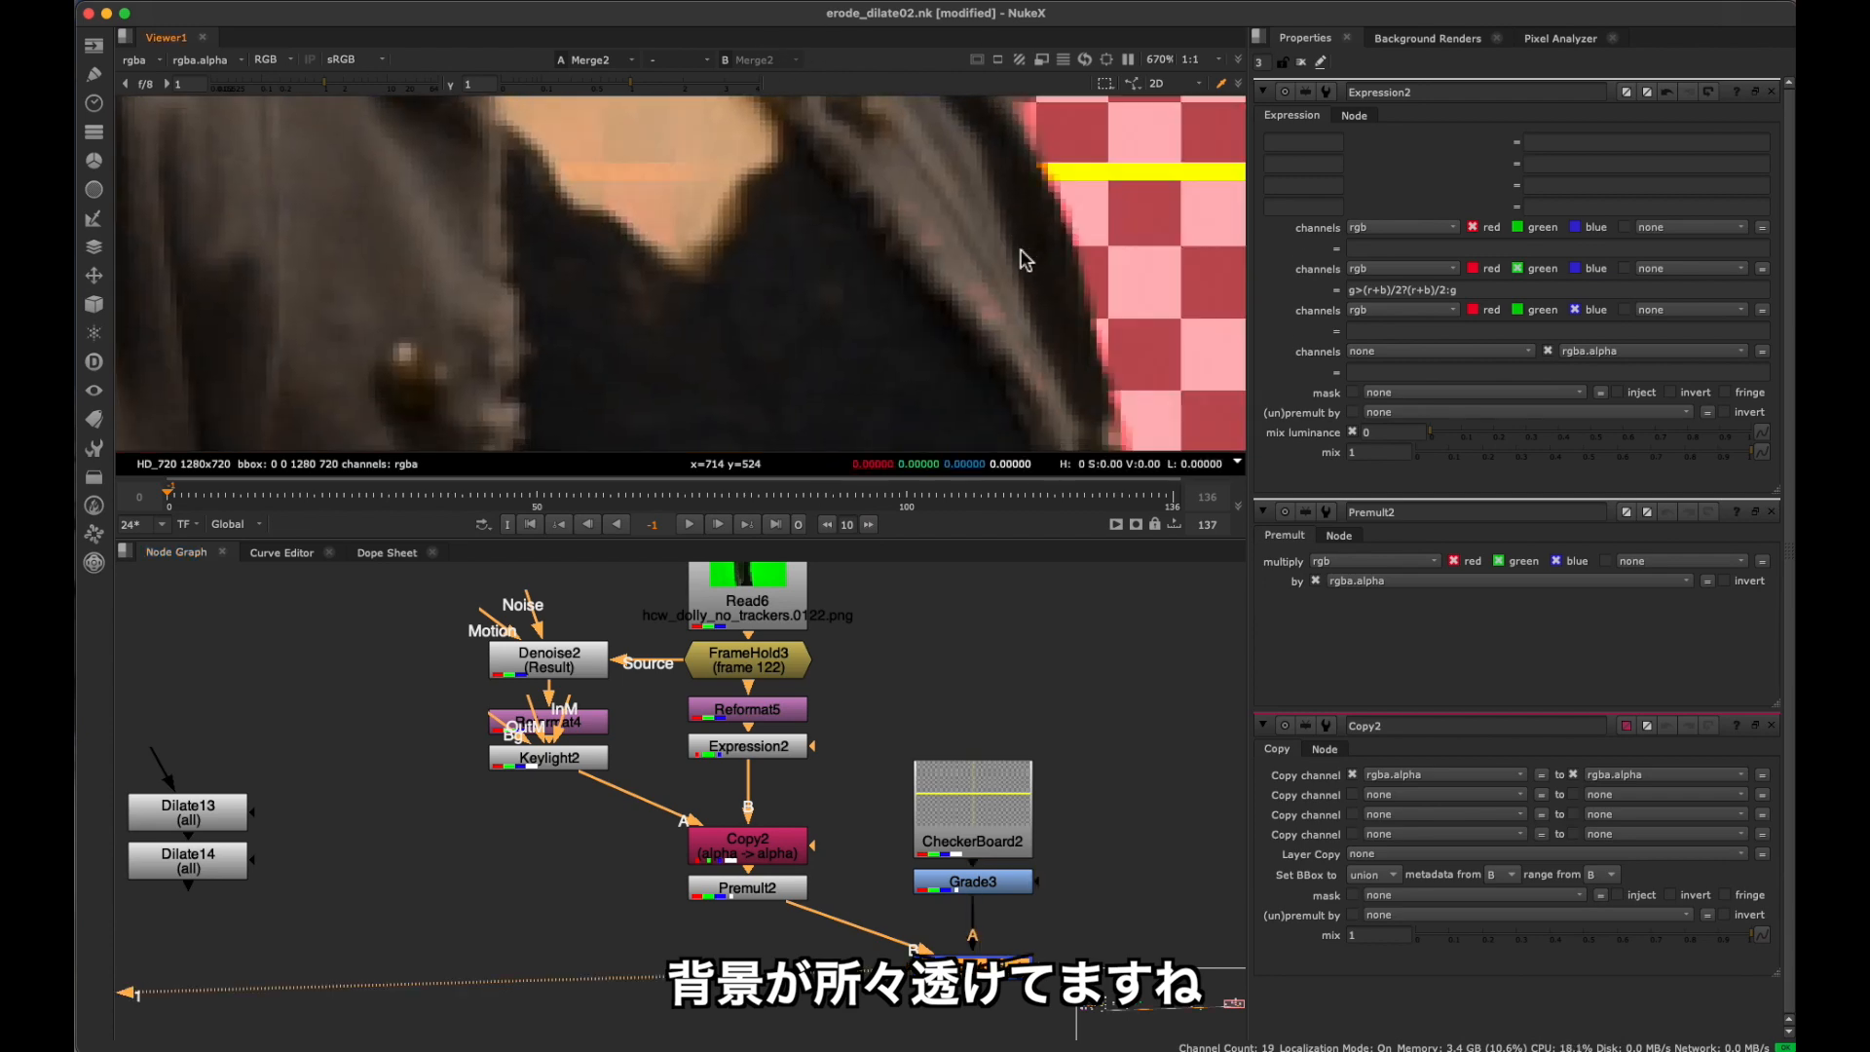
Examine Keylight2's alpha for holes with the viewer gamma lowered to 0.25.
{"action": "left_click", "coordinate": [584, 765]}
{"action": "key", "text": "1"}
{"action": "key", "text": "a"}
{"action": "left_click_drag", "start_coordinate": [582, 84], "coordinate": [566, 98]}
{"action": "scroll", "coordinate": [612, 263], "scroll_direction": "down", "scroll_amount": 6}
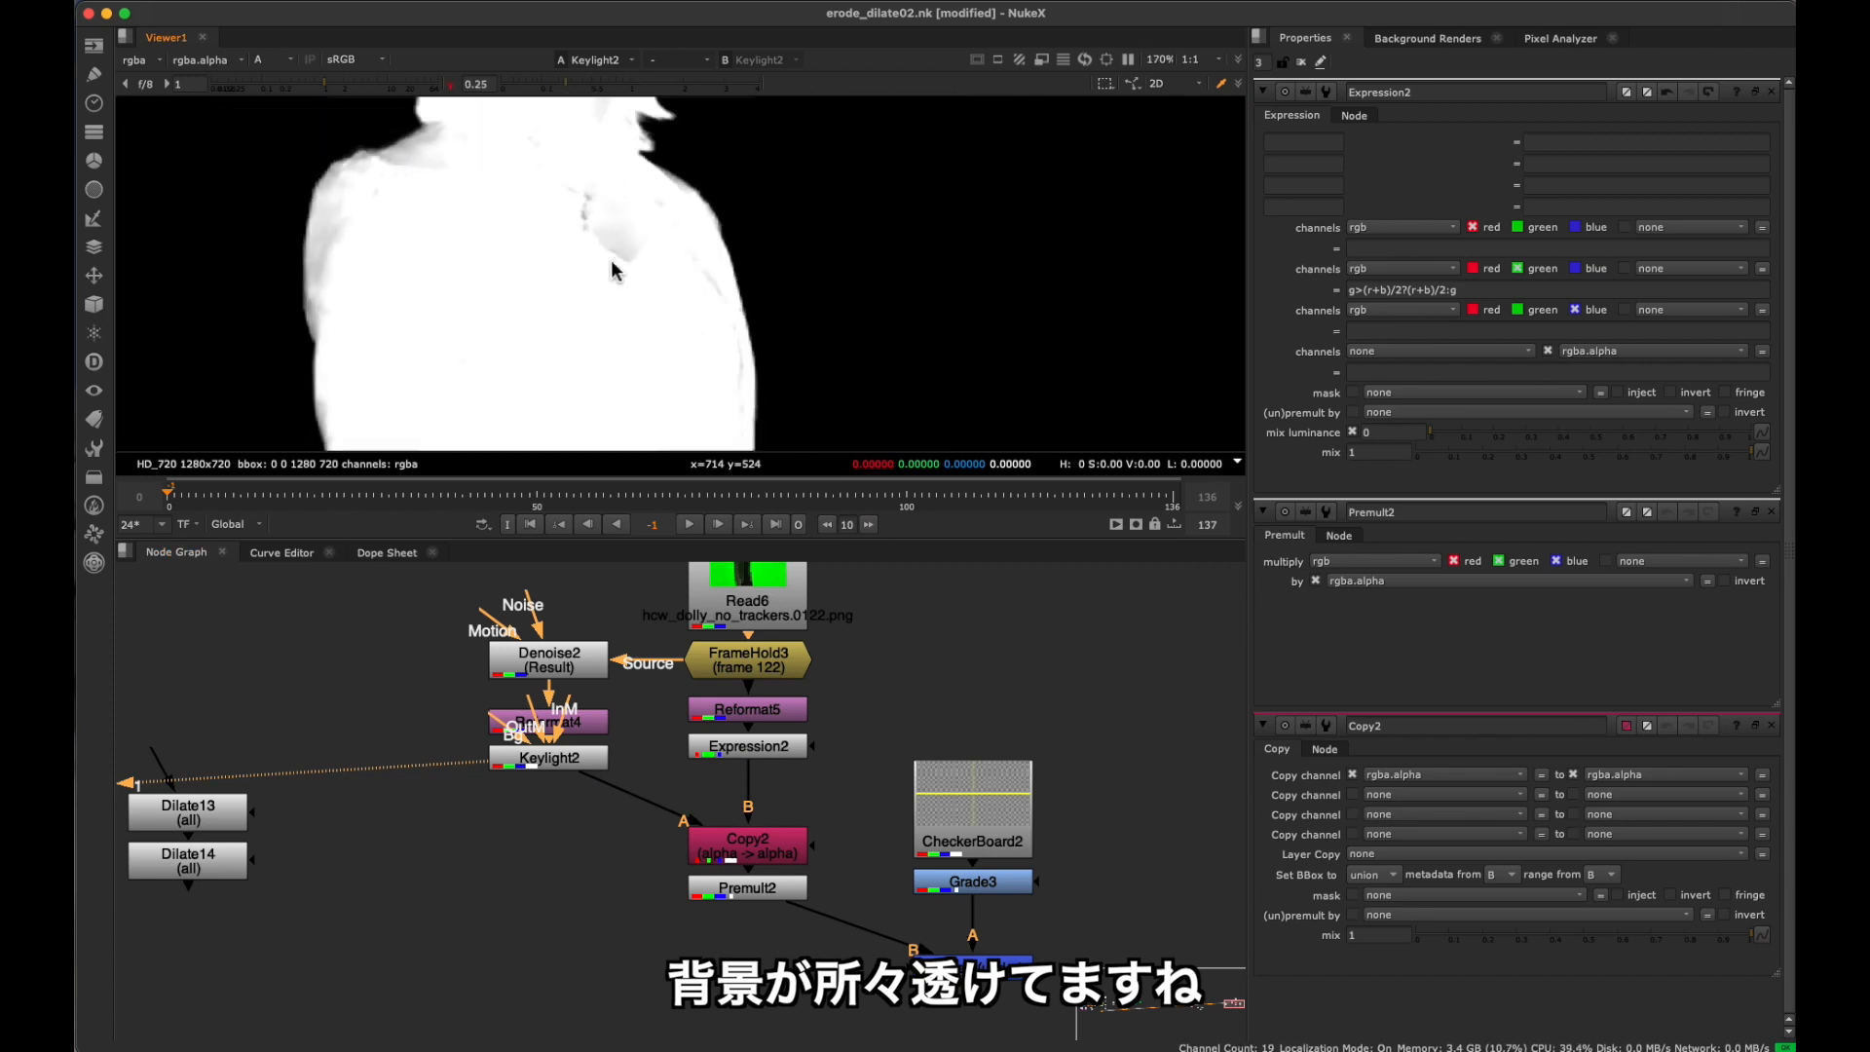
{"action": "mouse_move", "coordinate": [612, 263]}
{"action": "middle_mouse_down"}
{"action": "mouse_move", "coordinate": [731, 405]}
{"action": "mouse_move", "coordinate": [743, 276]}
{"action": "middle_mouse_up"}
{"action": "mouse_move", "coordinate": [780, 438]}
{"action": "middle_mouse_down"}
{"action": "mouse_move", "coordinate": [759, 318]}
{"action": "mouse_move", "coordinate": [802, 360]}
{"action": "middle_mouse_up"}
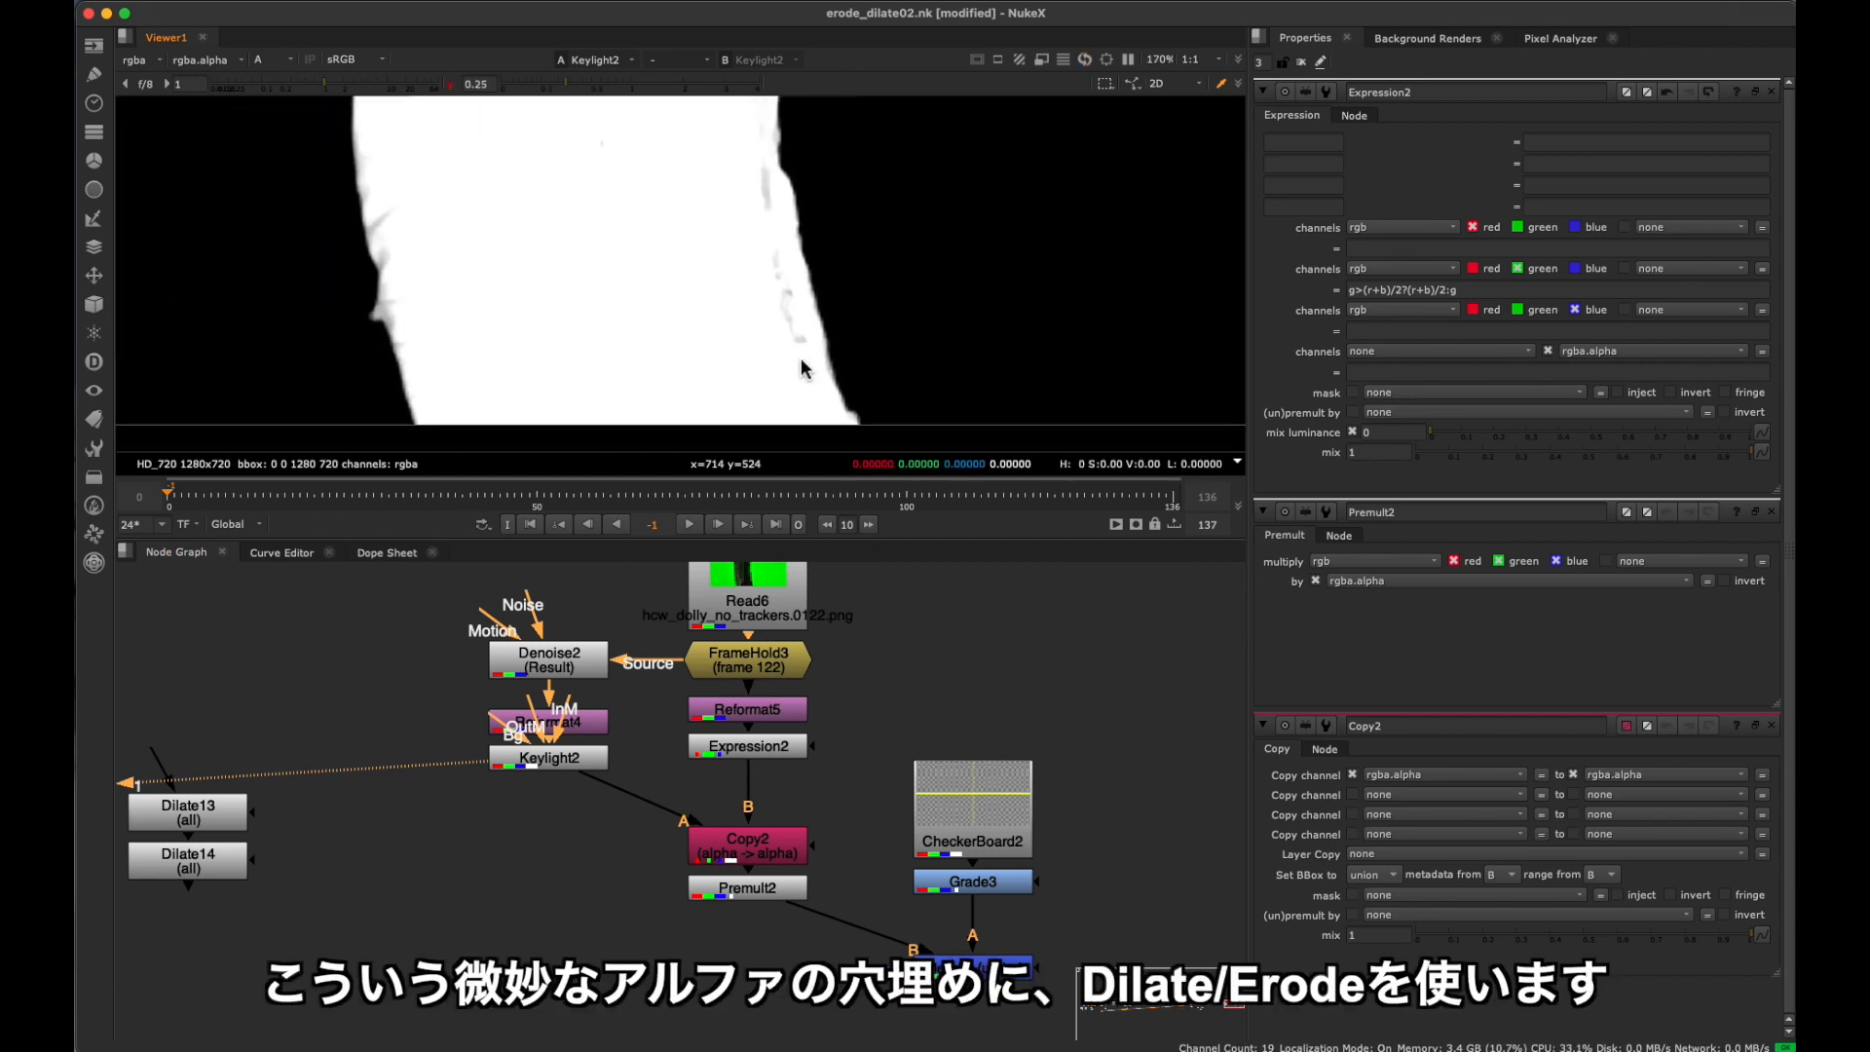
{"action": "scroll", "coordinate": [764, 190], "scroll_direction": "up", "scroll_amount": 6}
{"action": "scroll", "coordinate": [857, 770], "scroll_direction": "up", "scroll_amount": 1}
Check Merge2's result and Premult2's alpha near the jacket edge at reduced viewer gamma, and reset the gamma to 1.
{"action": "left_click", "coordinate": [994, 1016]}
{"action": "key", "text": "1"}
{"action": "key", "text": "a"}
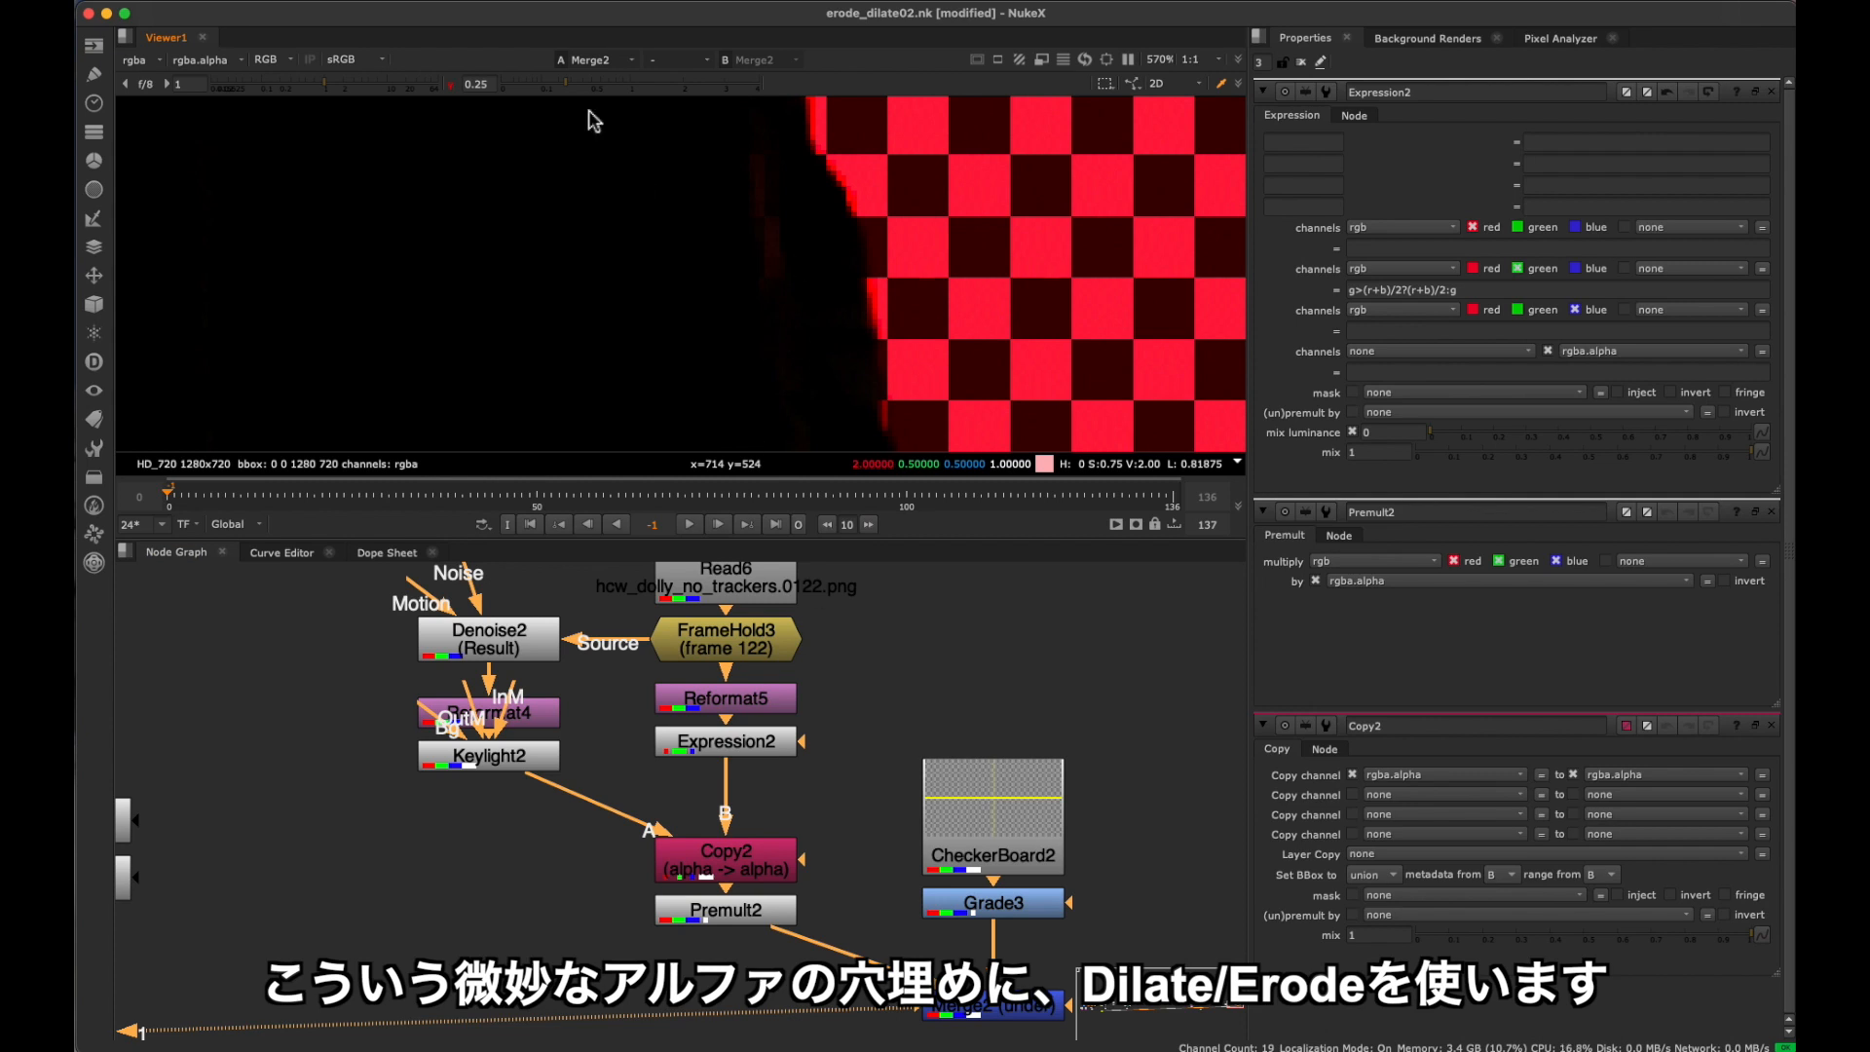
{"action": "left_click", "coordinate": [449, 85]}
{"action": "key", "text": "a"}
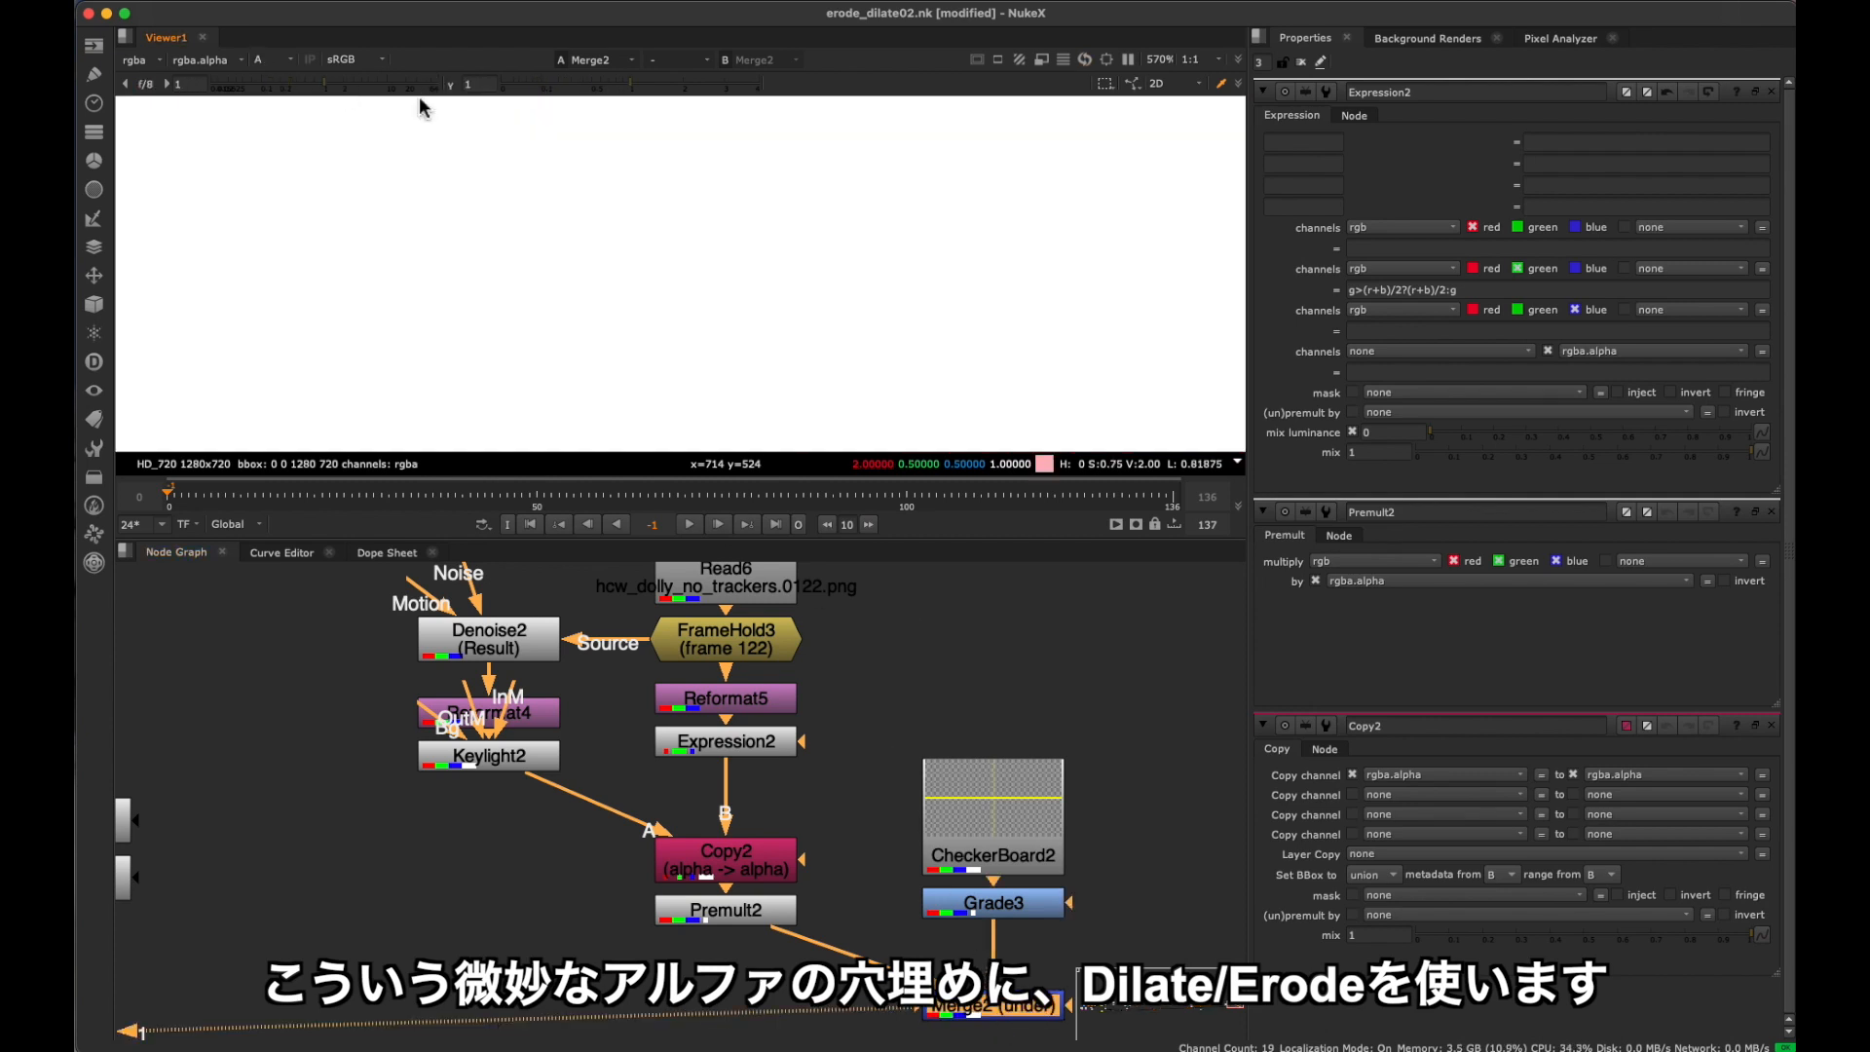
{"action": "left_click", "coordinate": [784, 914]}
{"action": "key", "text": "1"}
{"action": "left_click_drag", "start_coordinate": [626, 85], "coordinate": [549, 91]}
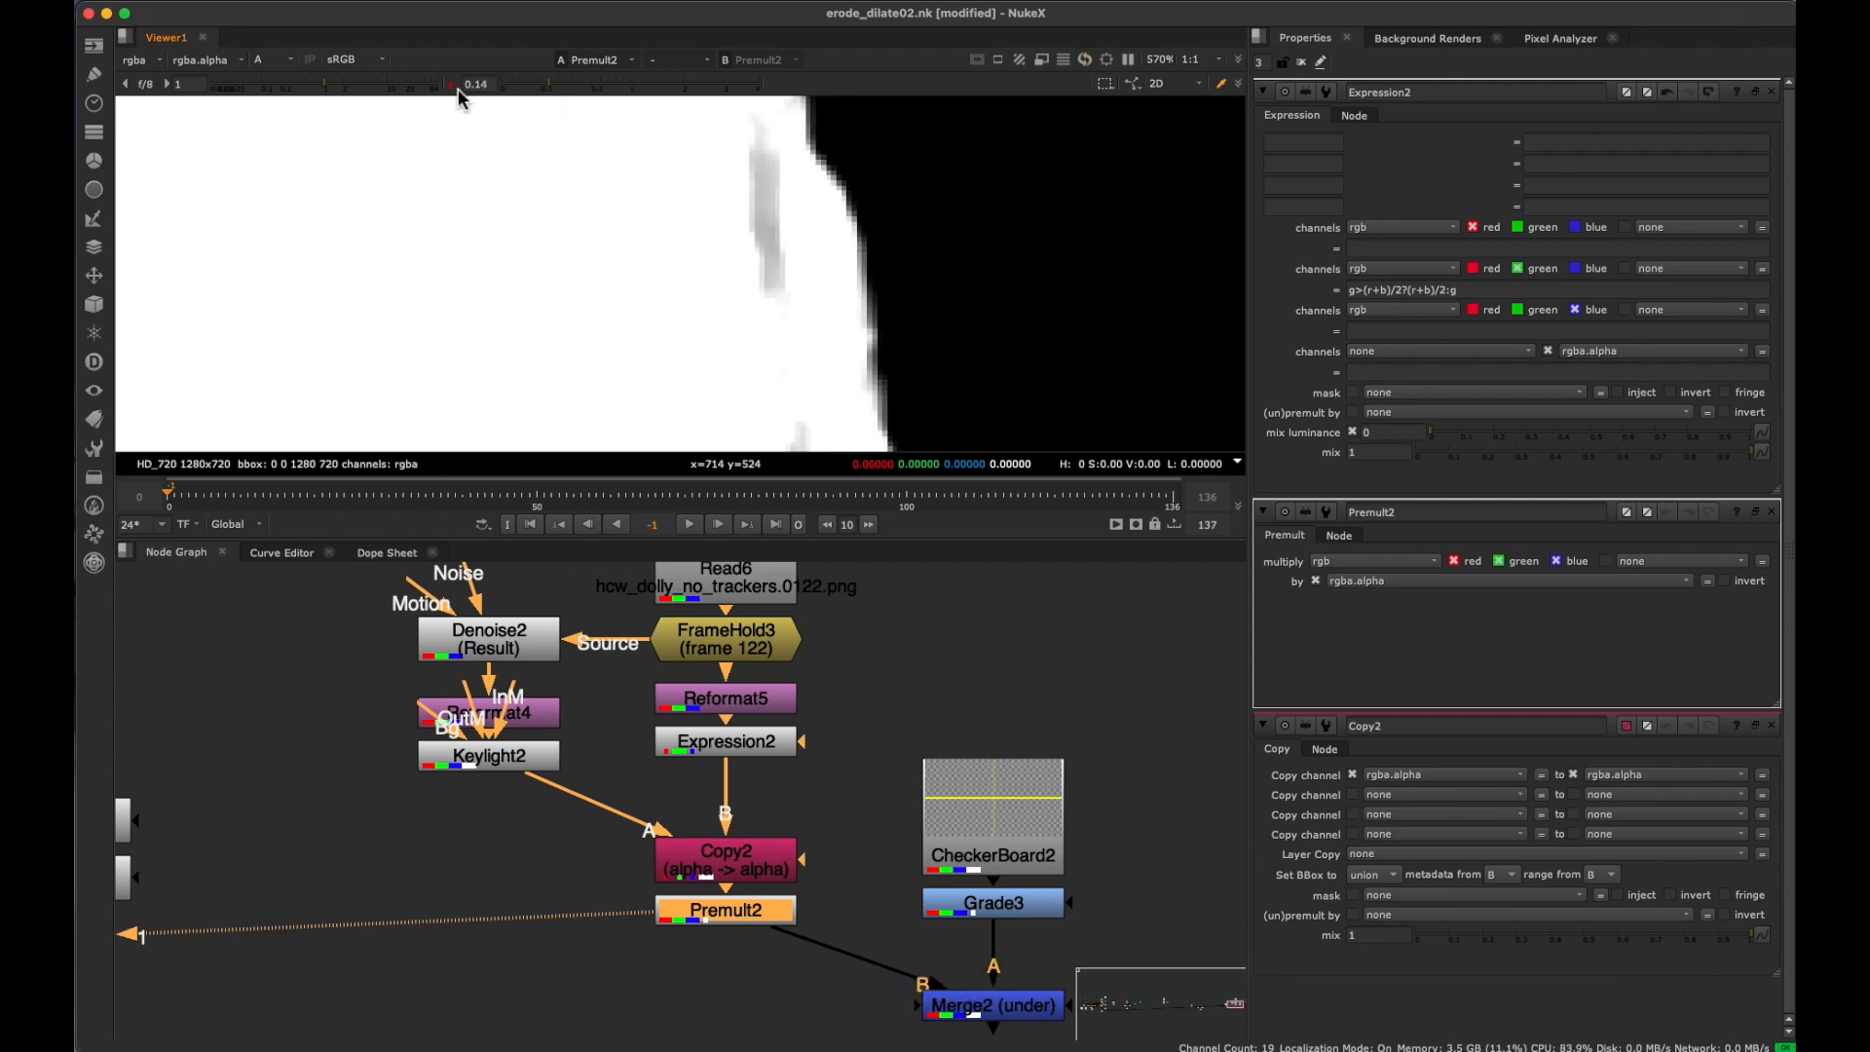
{"action": "left_click", "coordinate": [449, 85]}
{"action": "key", "text": "a"}
{"action": "key", "text": "f"}
{"action": "scroll", "coordinate": [704, 357], "scroll_direction": "down", "scroll_amount": 1}
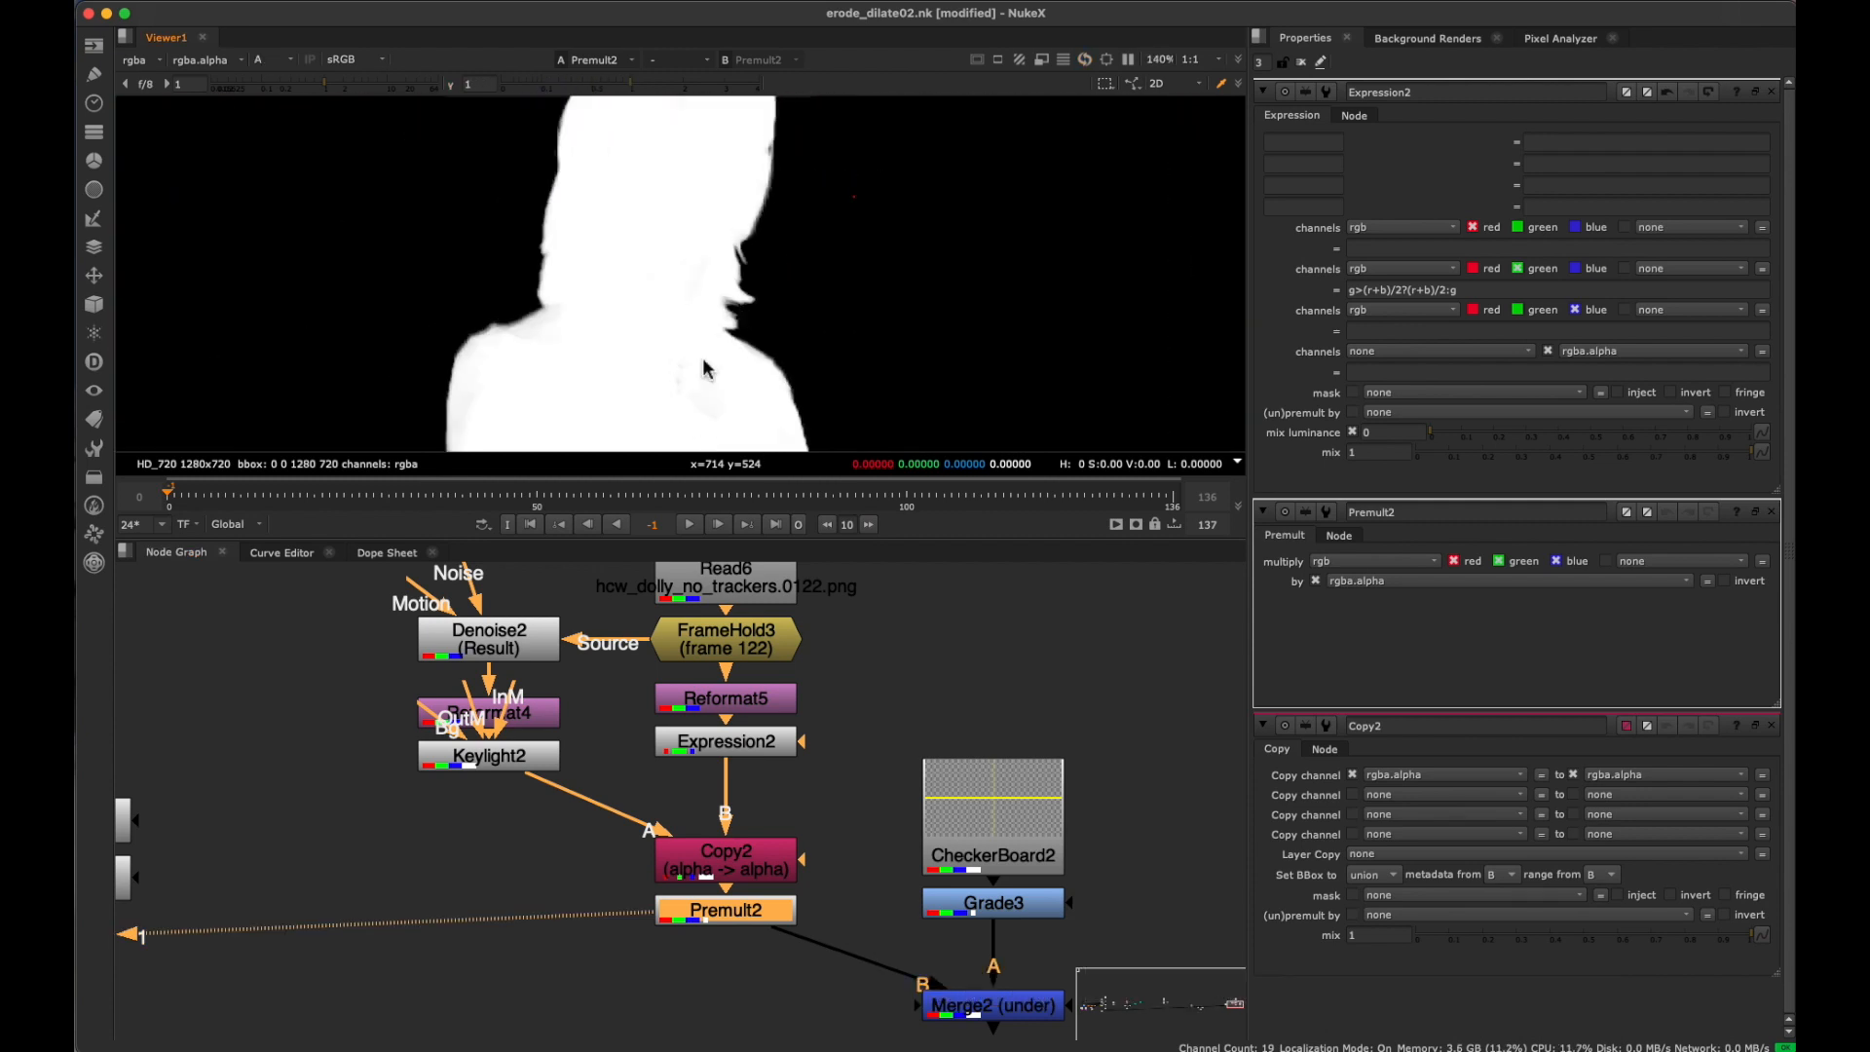
{"action": "middle_click_drag", "start_coordinate": [702, 361], "coordinate": [771, 264]}
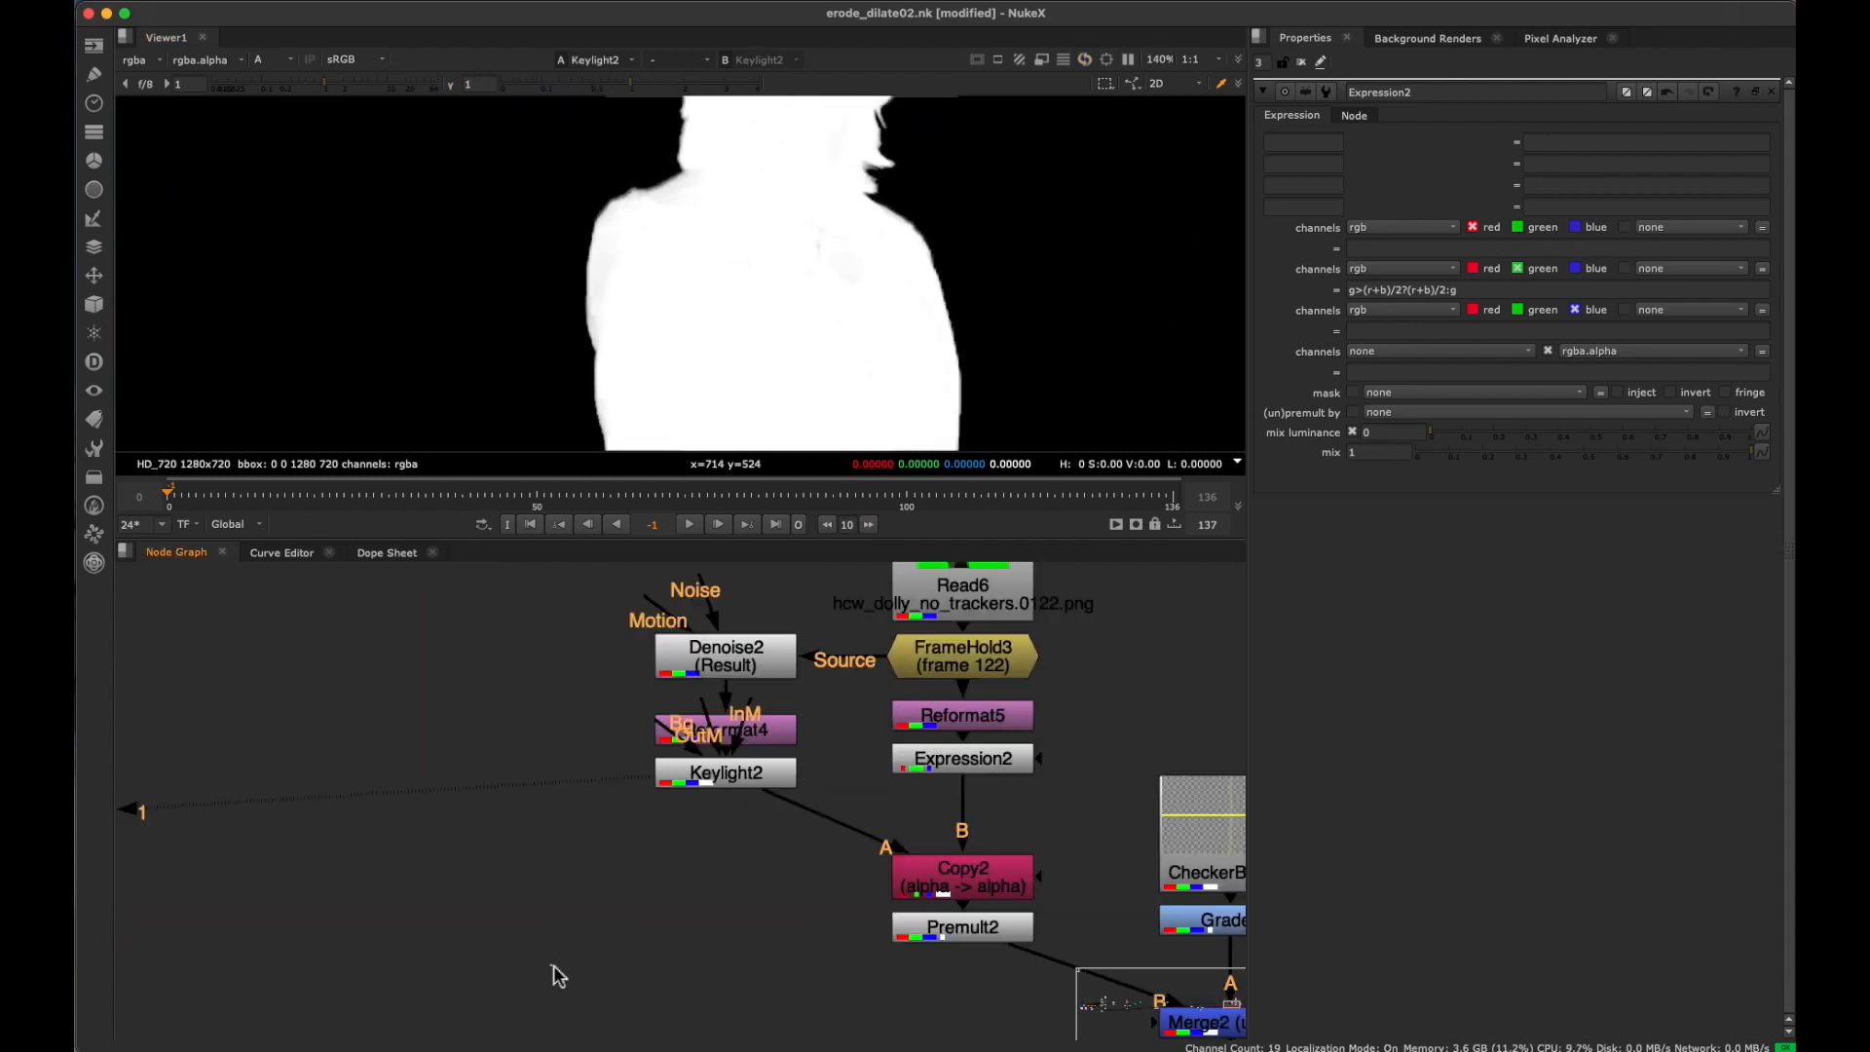
Insert an Erode (fast) node between Keylight2 and Copy2.
{"action": "scroll", "coordinate": [695, 799], "scroll_direction": "up", "scroll_amount": 1}
{"action": "left_click_drag", "start_coordinate": [729, 783], "coordinate": [730, 797]}
{"action": "key", "text": "Tab"}
{"action": "type", "text": "er"}
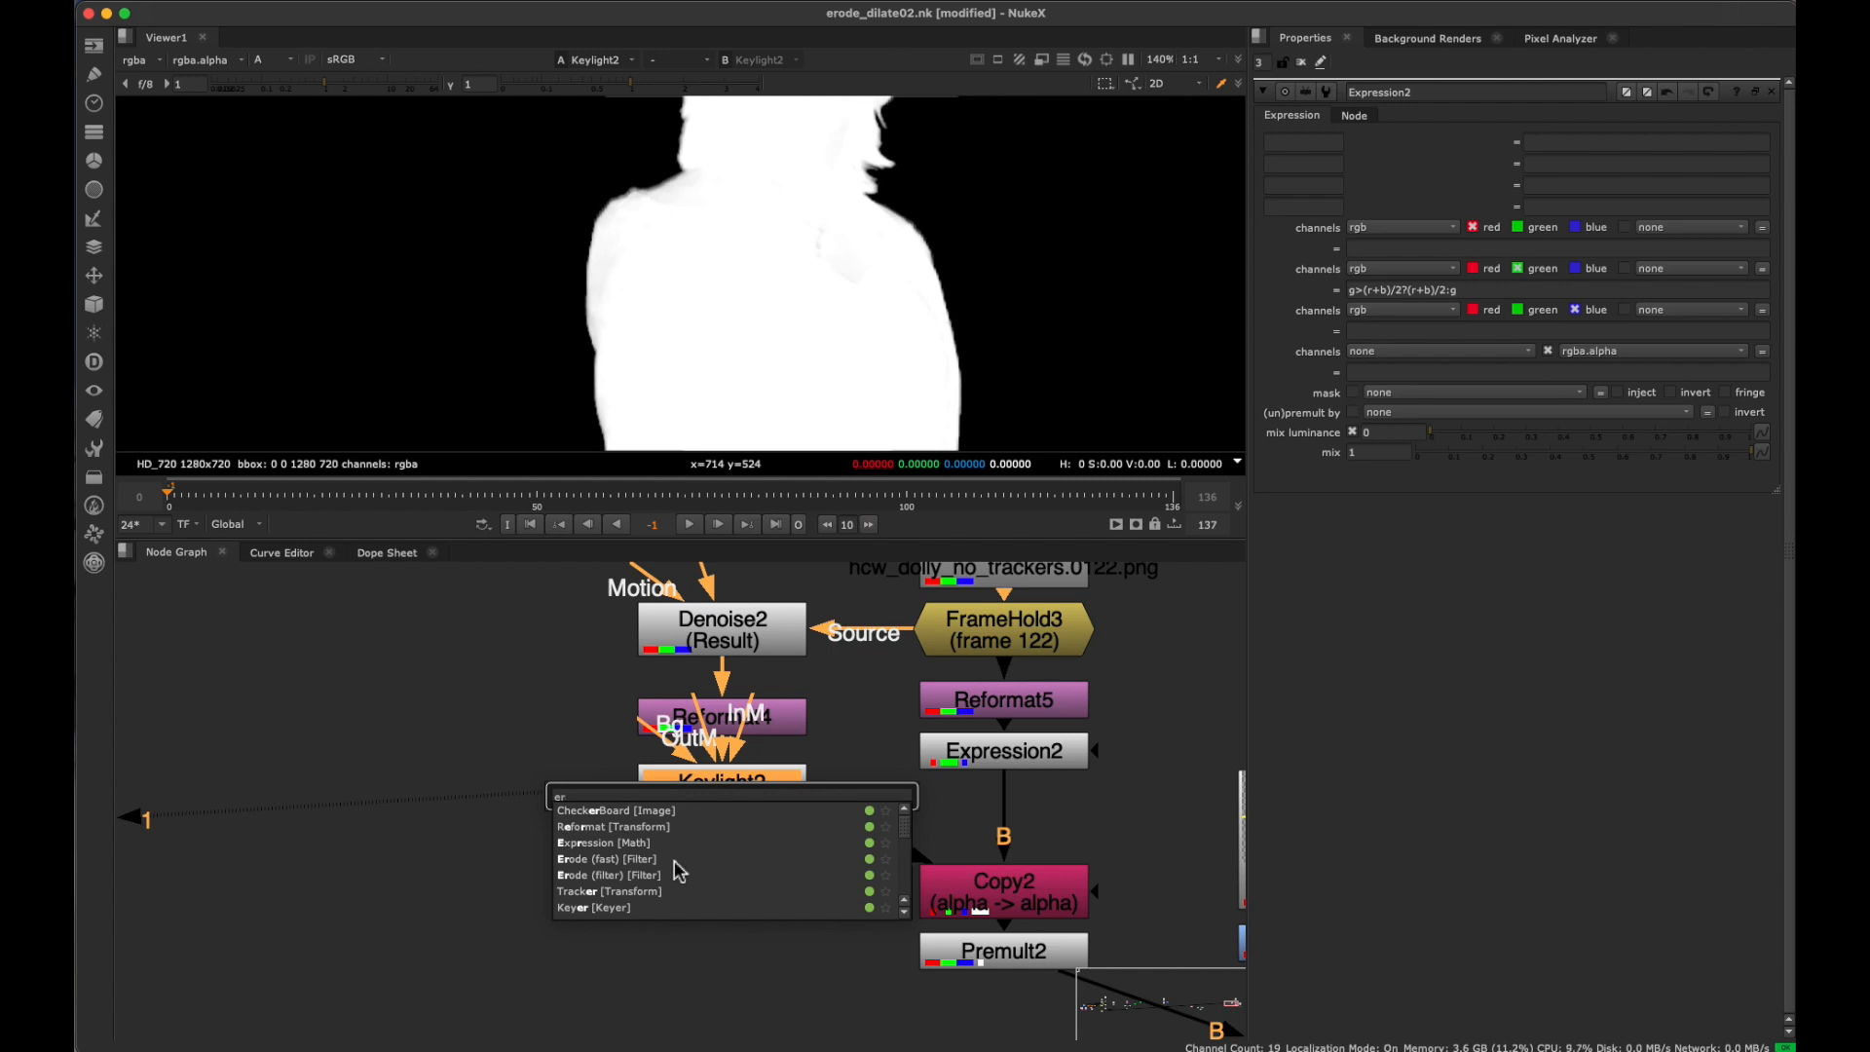
{"action": "left_click", "coordinate": [673, 859]}
{"action": "left_click", "coordinate": [857, 740]}
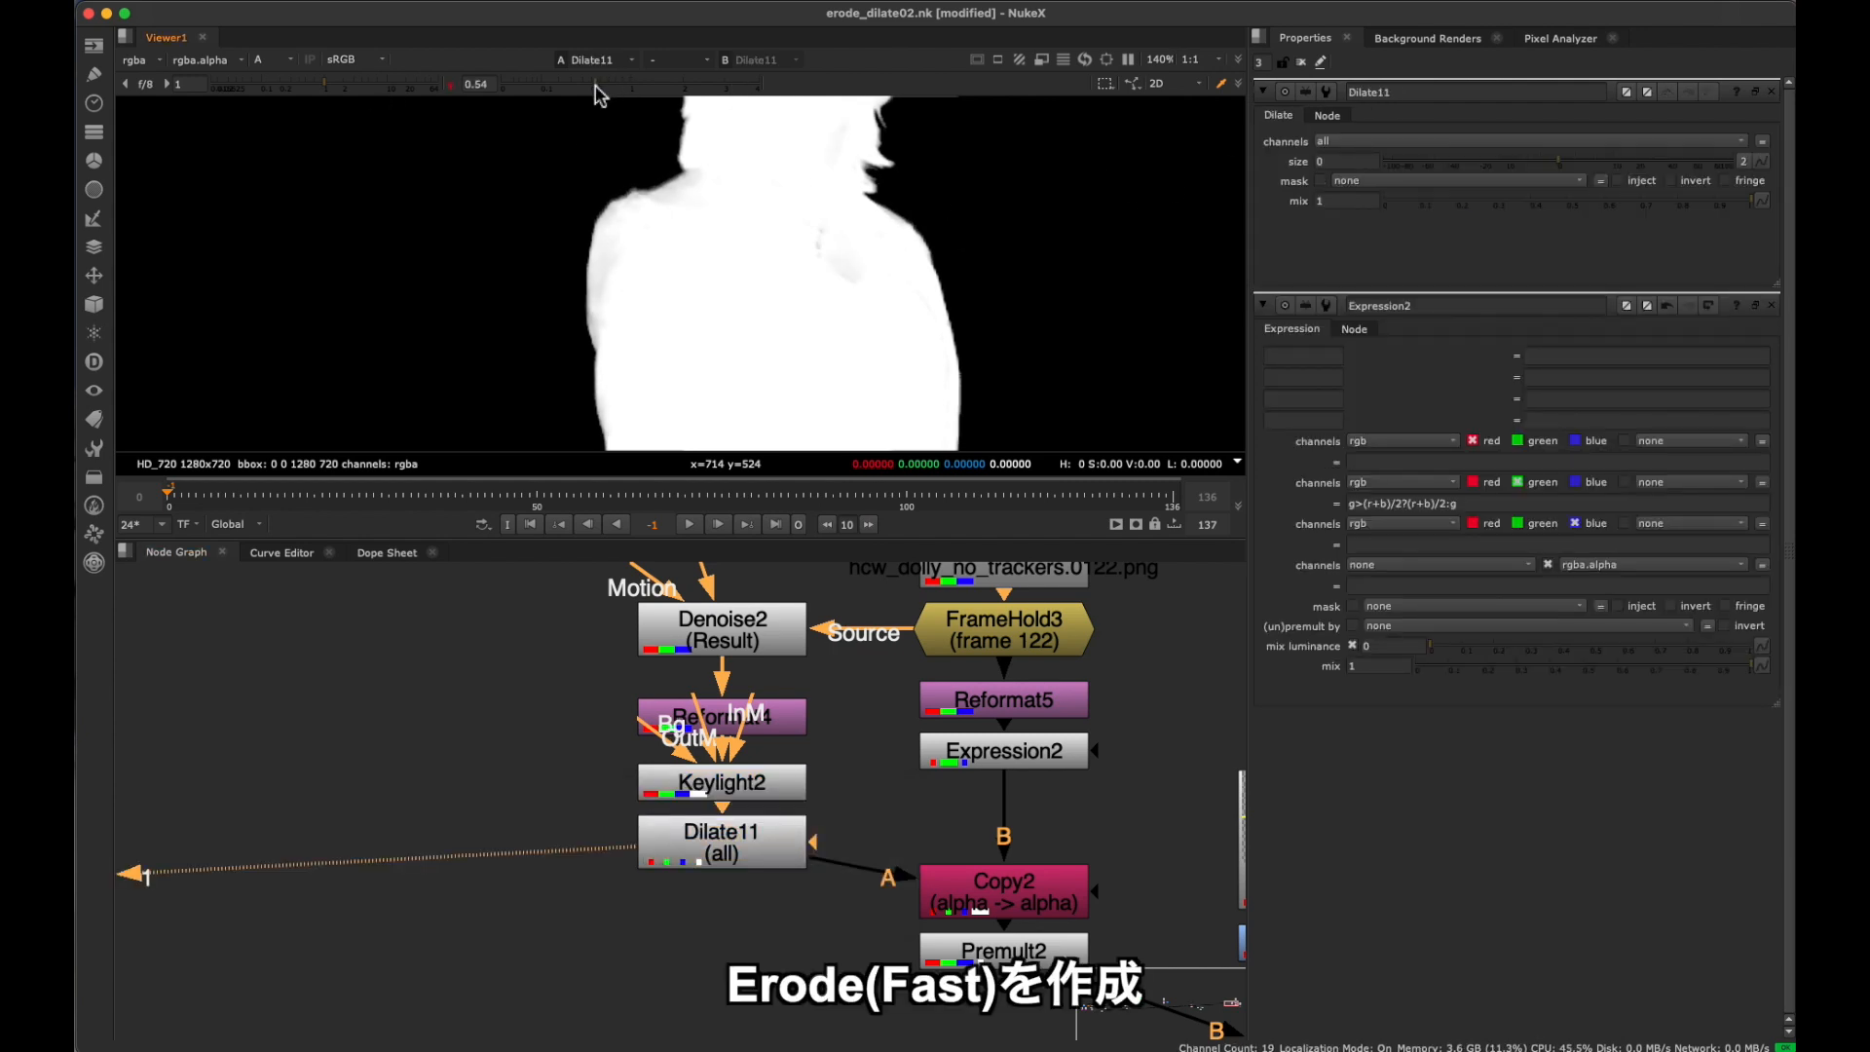
Raise Dilate11's size to 7.5 to fill the alpha holes and check the matte's edges.
{"action": "left_click", "coordinate": [1570, 161]}
{"action": "left_click_drag", "start_coordinate": [1570, 160], "coordinate": [1606, 158]}
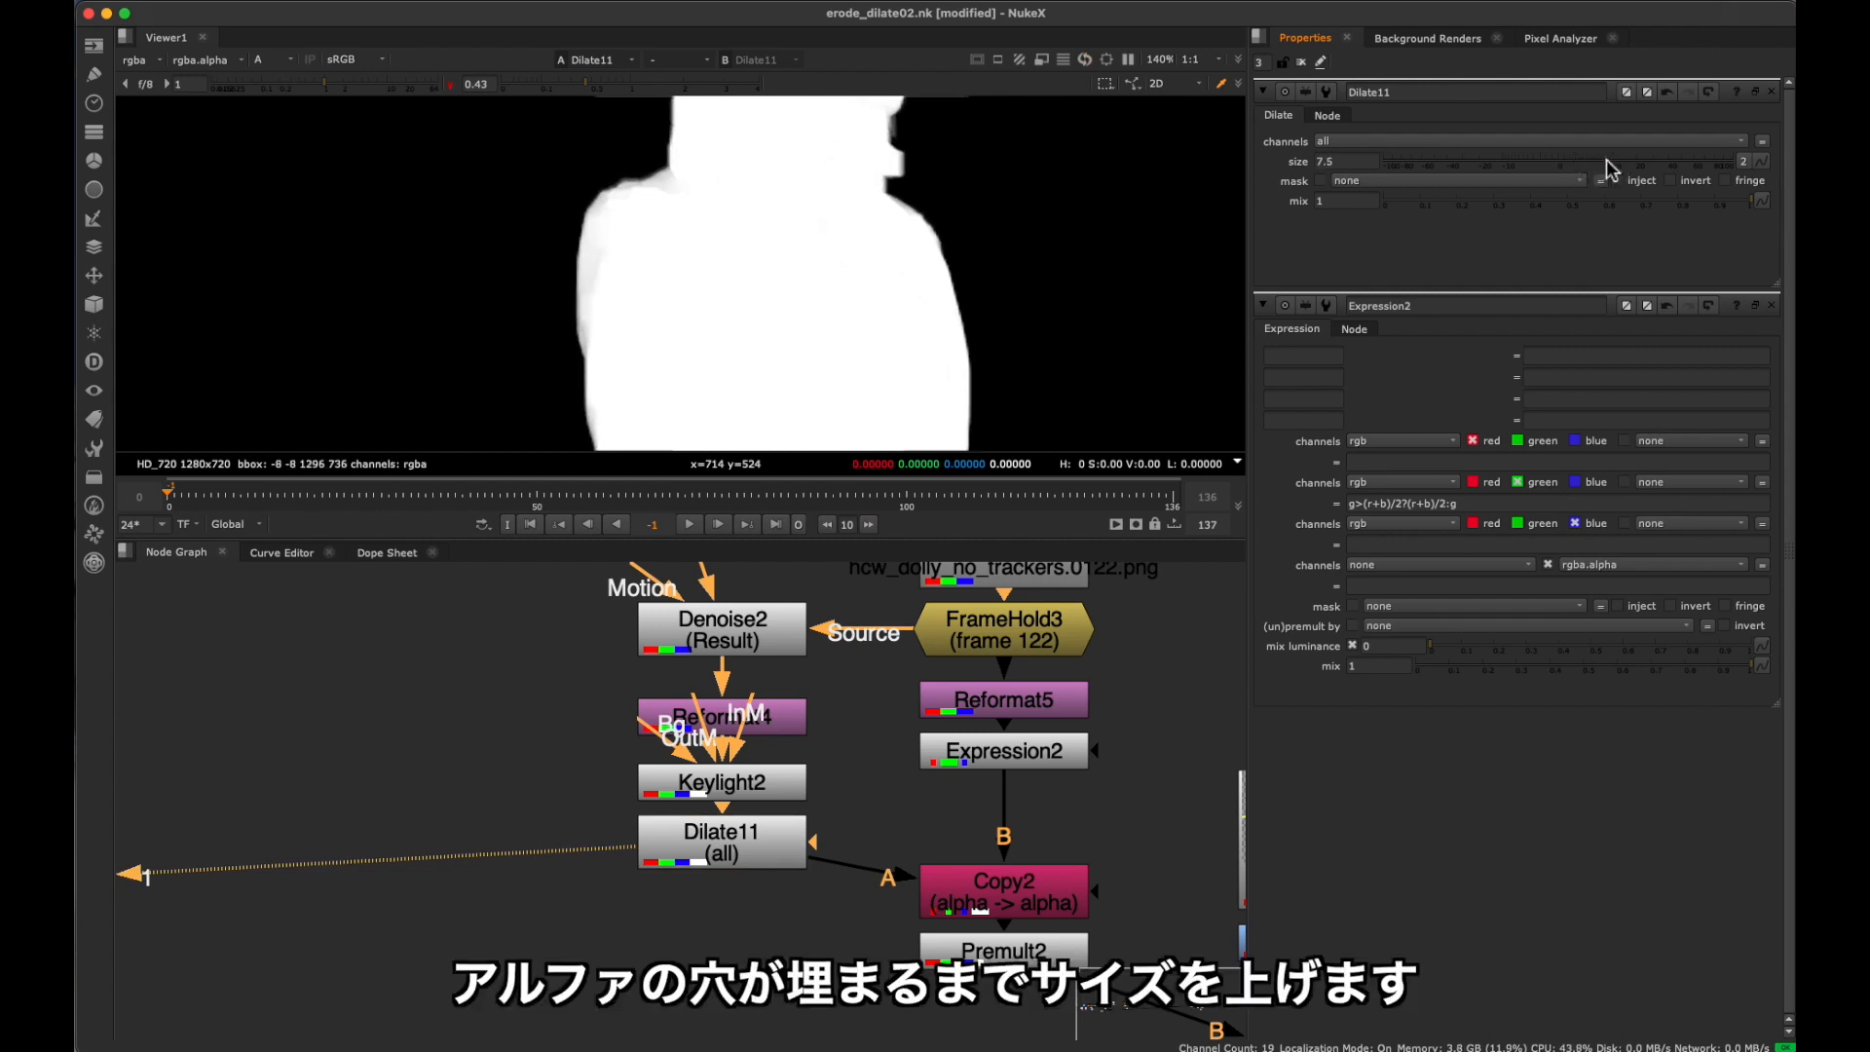
{"action": "middle_click_drag", "start_coordinate": [929, 441], "coordinate": [903, 136]}
{"action": "mouse_move", "coordinate": [902, 424]}
{"action": "middle_mouse_down"}
{"action": "mouse_move", "coordinate": [913, 186]}
{"action": "mouse_move", "coordinate": [979, 419]}
{"action": "middle_mouse_up"}
{"action": "mouse_move", "coordinate": [926, 194]}
{"action": "middle_mouse_down"}
{"action": "mouse_move", "coordinate": [943, 411]}
{"action": "mouse_move", "coordinate": [943, 367]}
{"action": "middle_mouse_up"}
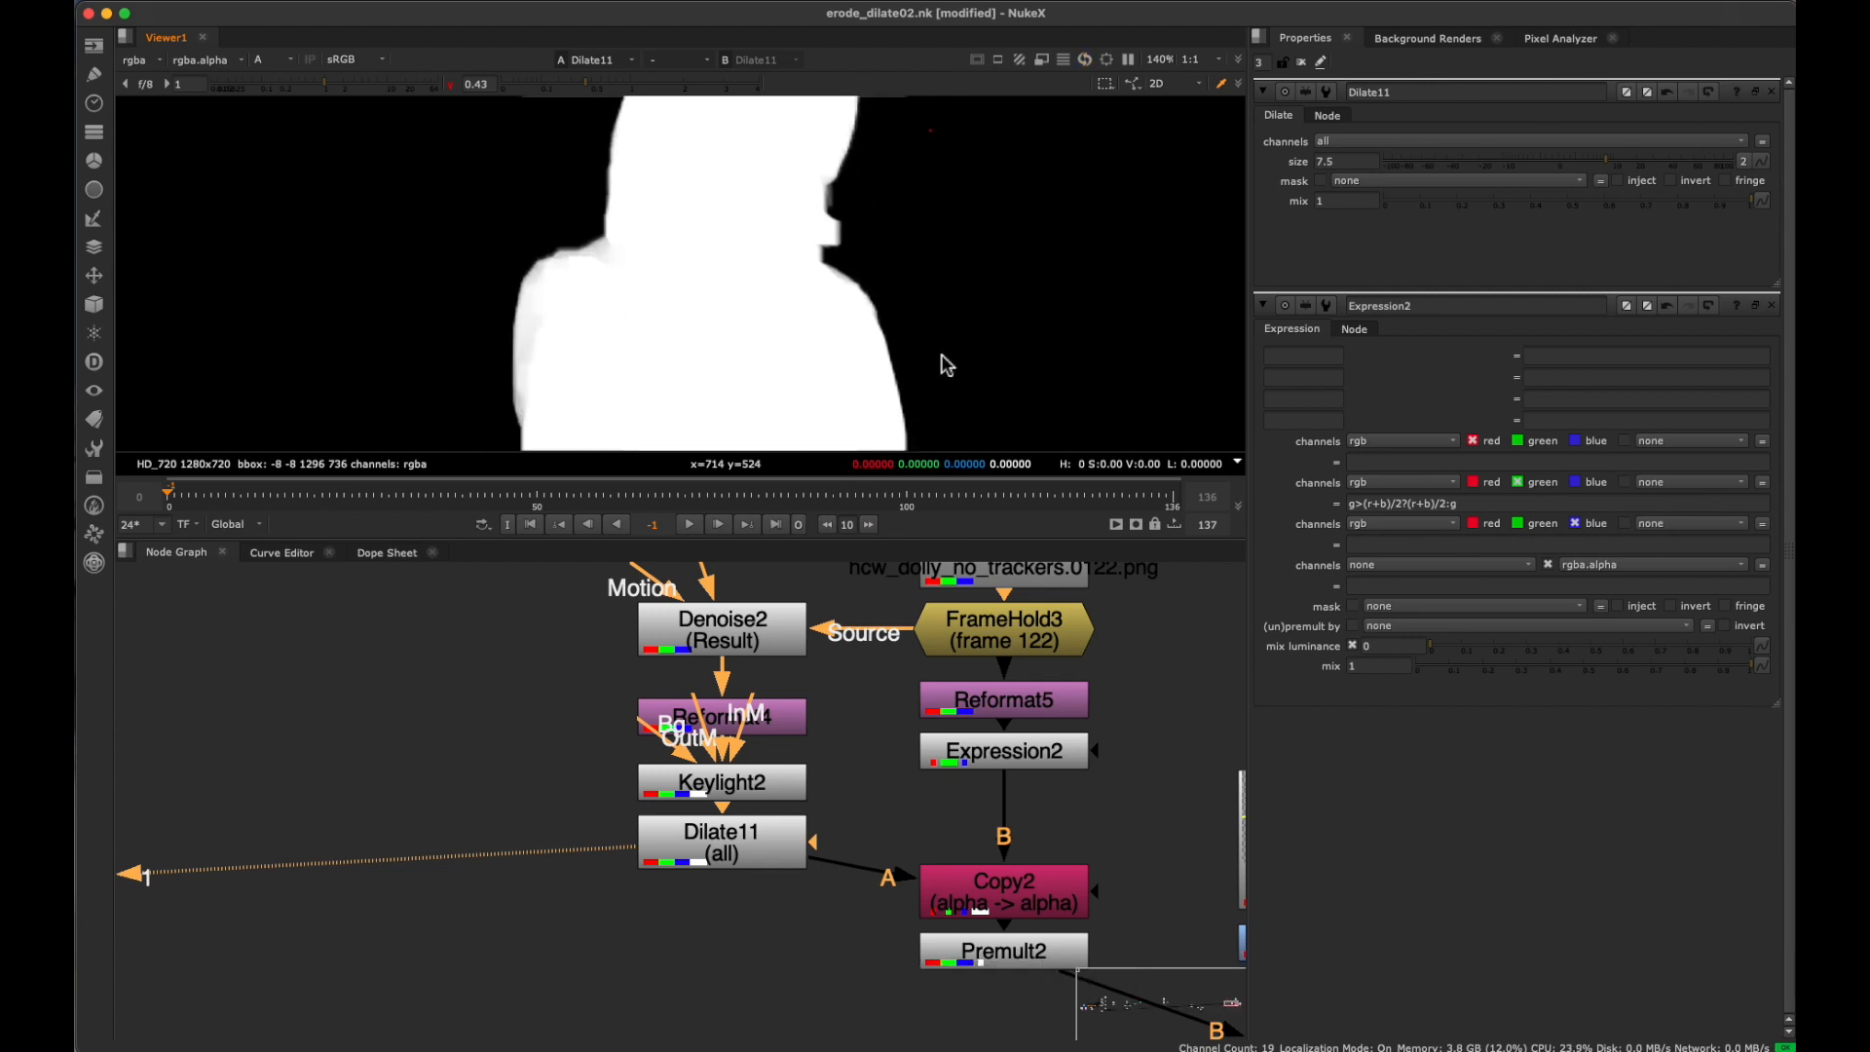
Add a second Erode (fast) node after Dilate11 and set its size to -7.5.
{"action": "left_click", "coordinate": [737, 857]}
{"action": "key", "text": "Tab"}
{"action": "type", "text": "erol"}
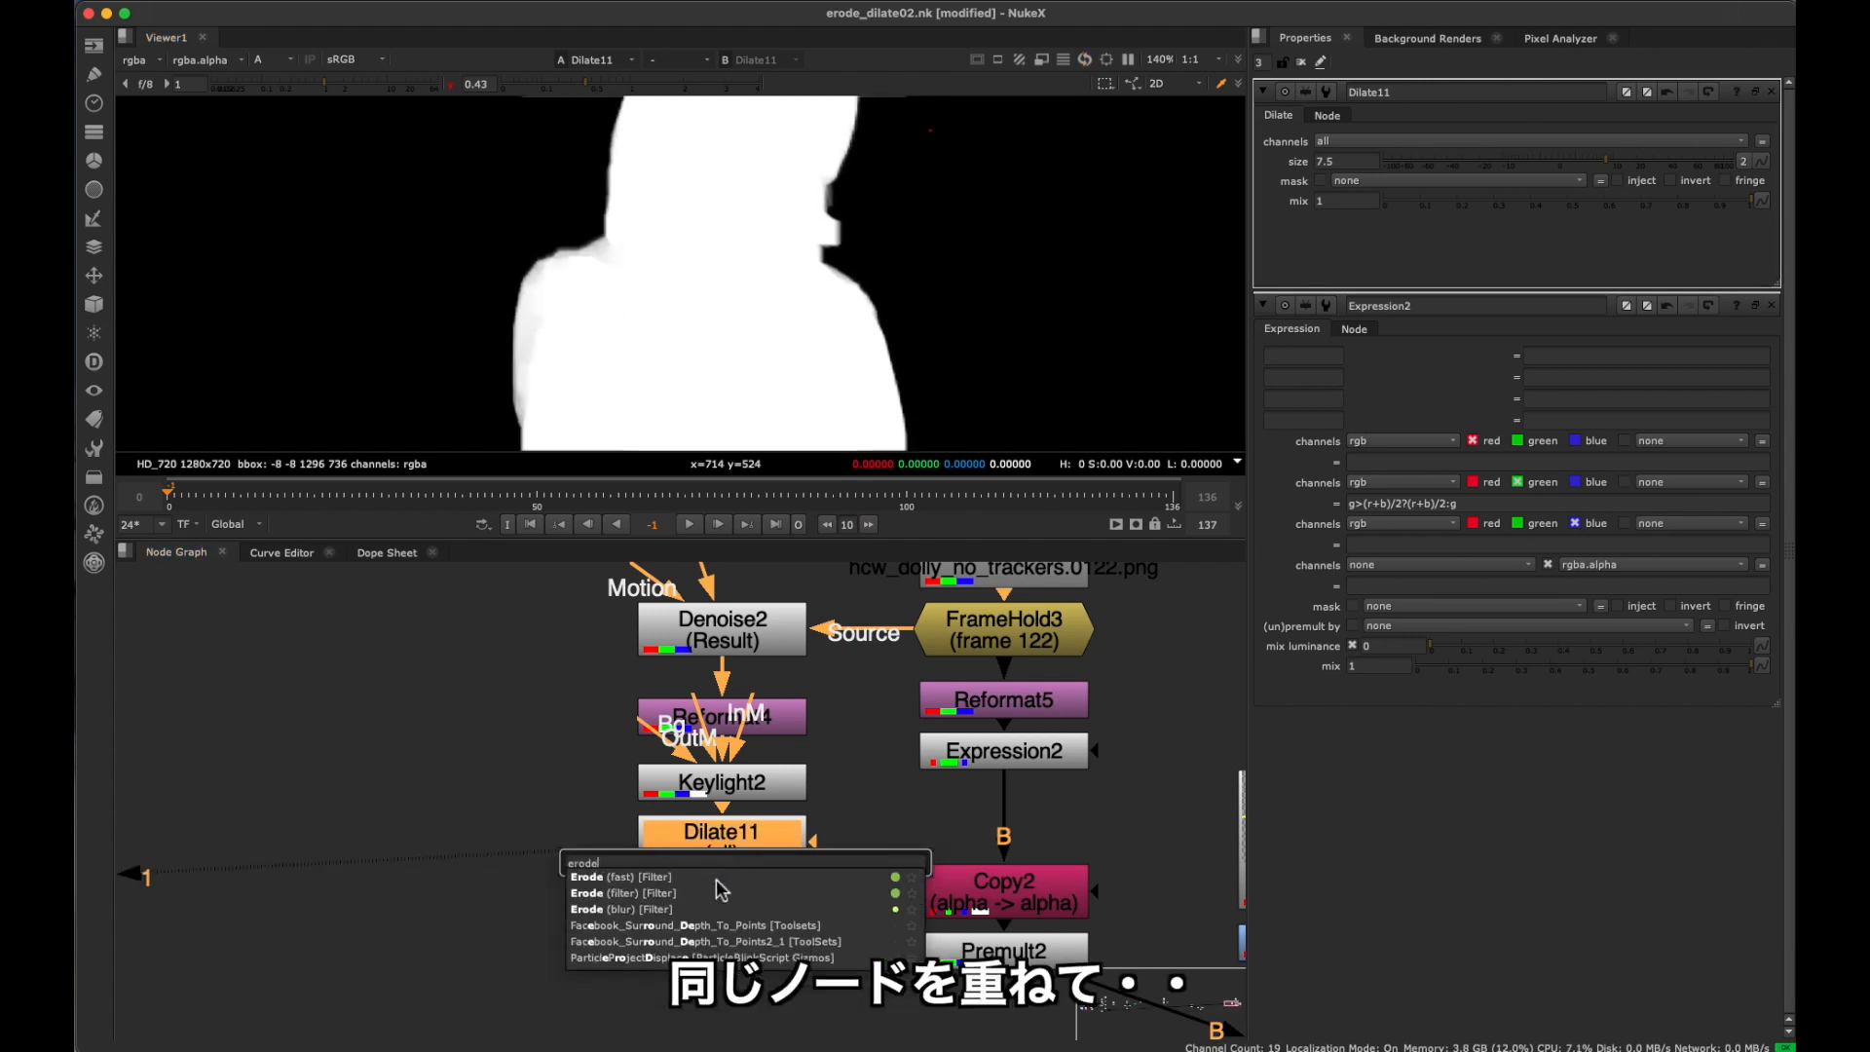
{"action": "left_click", "coordinate": [717, 910]}
{"action": "double_click", "coordinate": [1344, 161]}
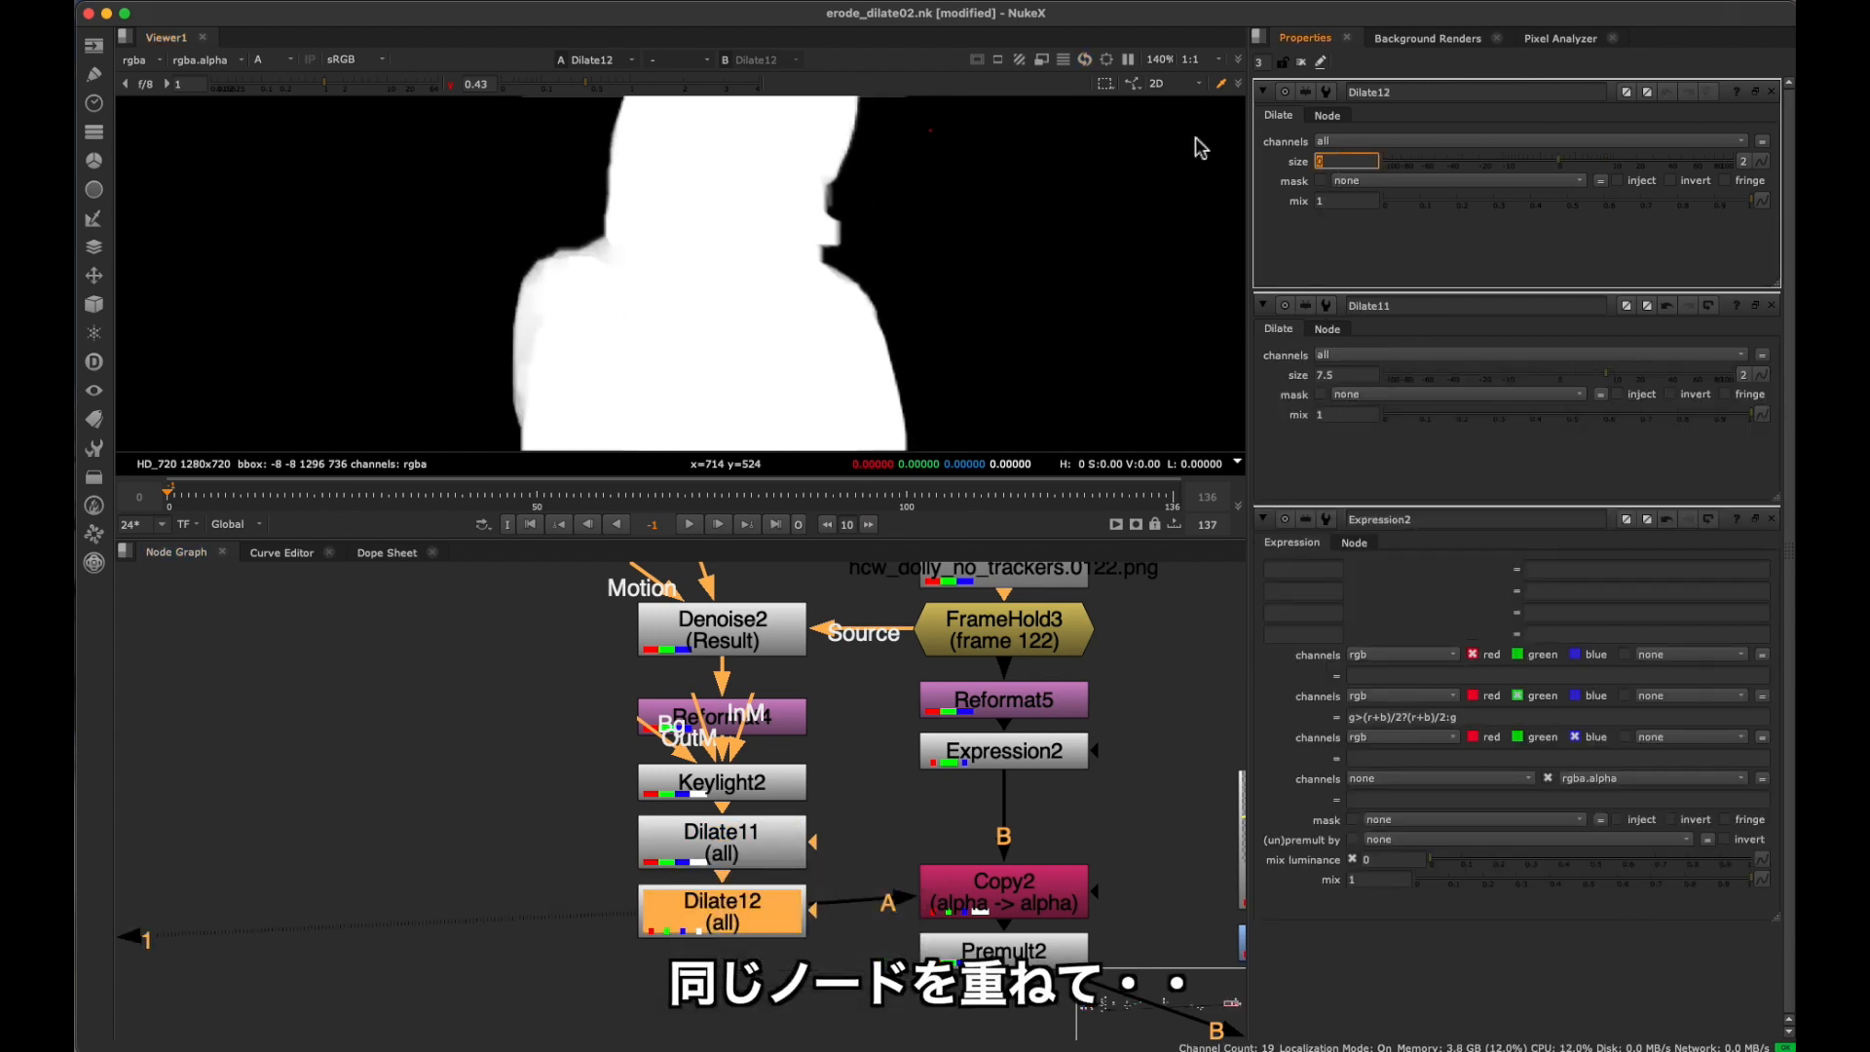
{"action": "type", "text": "-7.5"}
{"action": "key", "text": "Return"}
{"action": "middle_click_drag", "start_coordinate": [776, 378], "coordinate": [711, 237]}
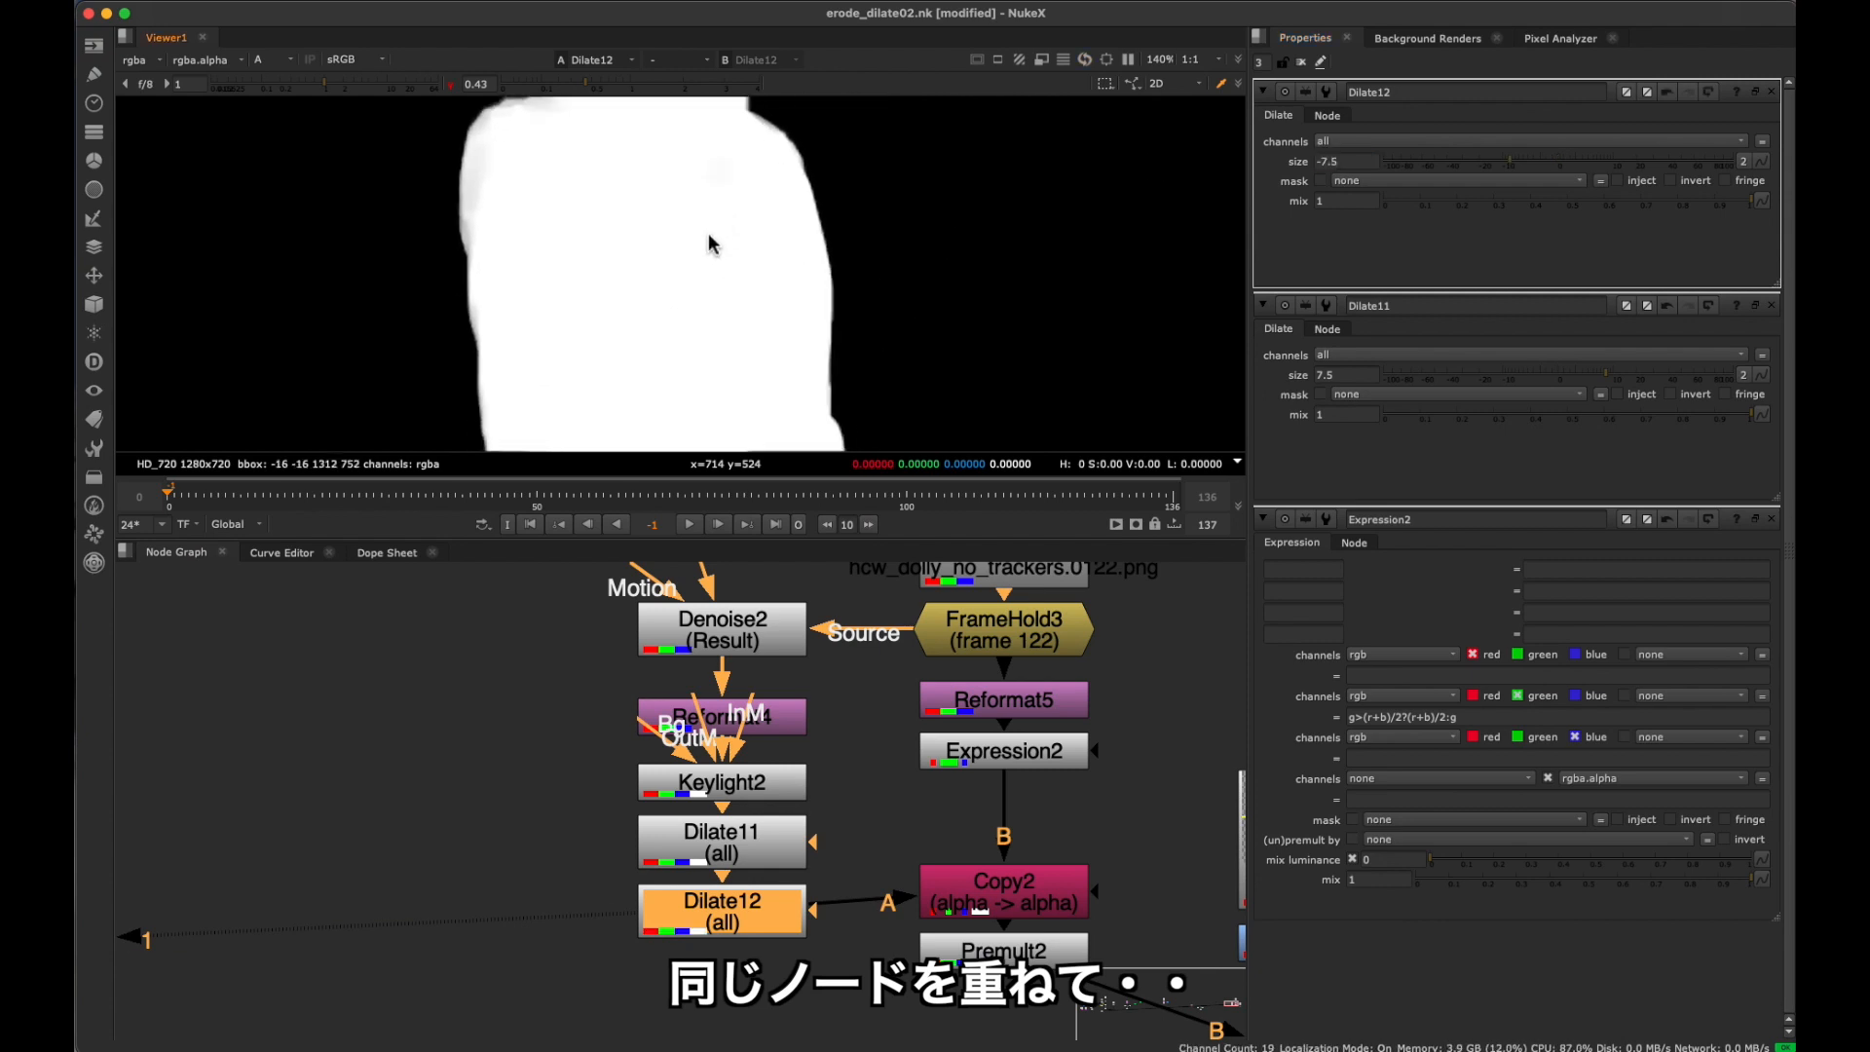
Compare the alpha around the woman's shoulders with both Dilate nodes disabled and enabled.
{"action": "left_click_drag", "start_coordinate": [849, 809], "coordinate": [760, 914]}
{"action": "middle_click_drag", "start_coordinate": [827, 278], "coordinate": [873, 418]}
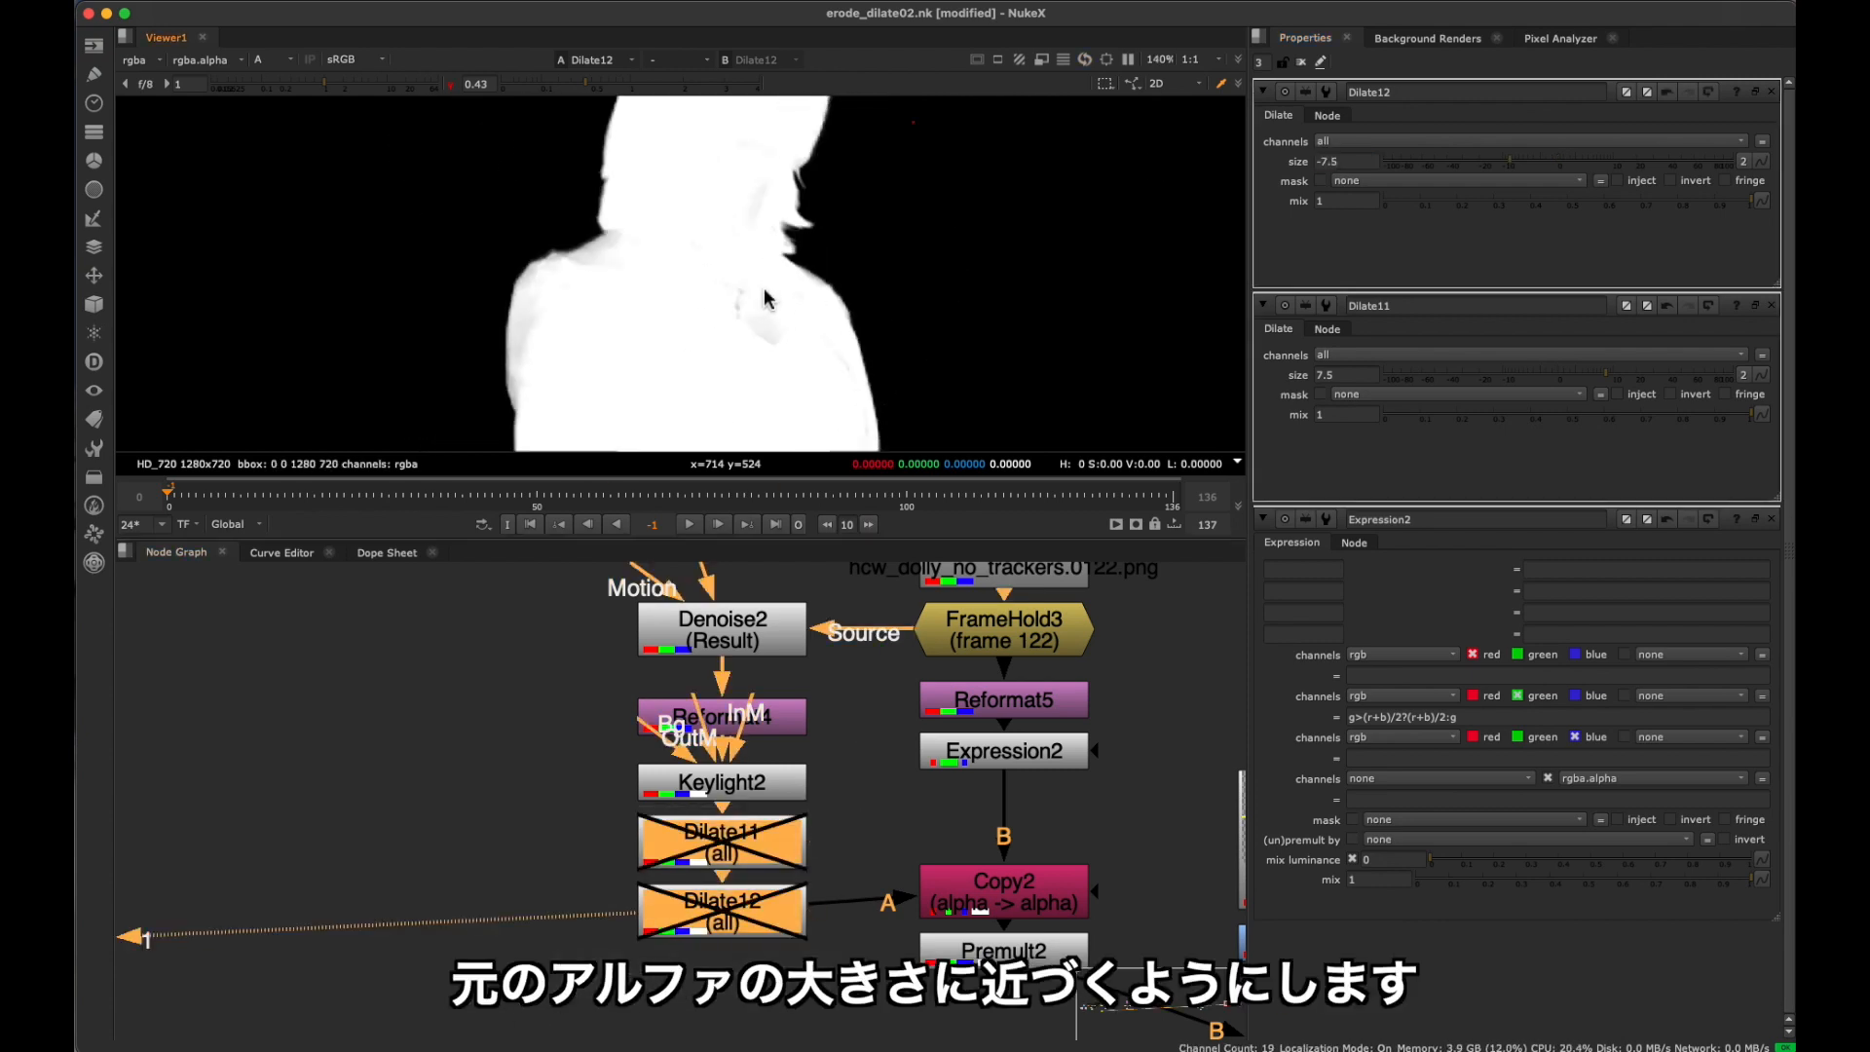
{"action": "scroll", "coordinate": [762, 287], "scroll_direction": "up", "scroll_amount": 3}
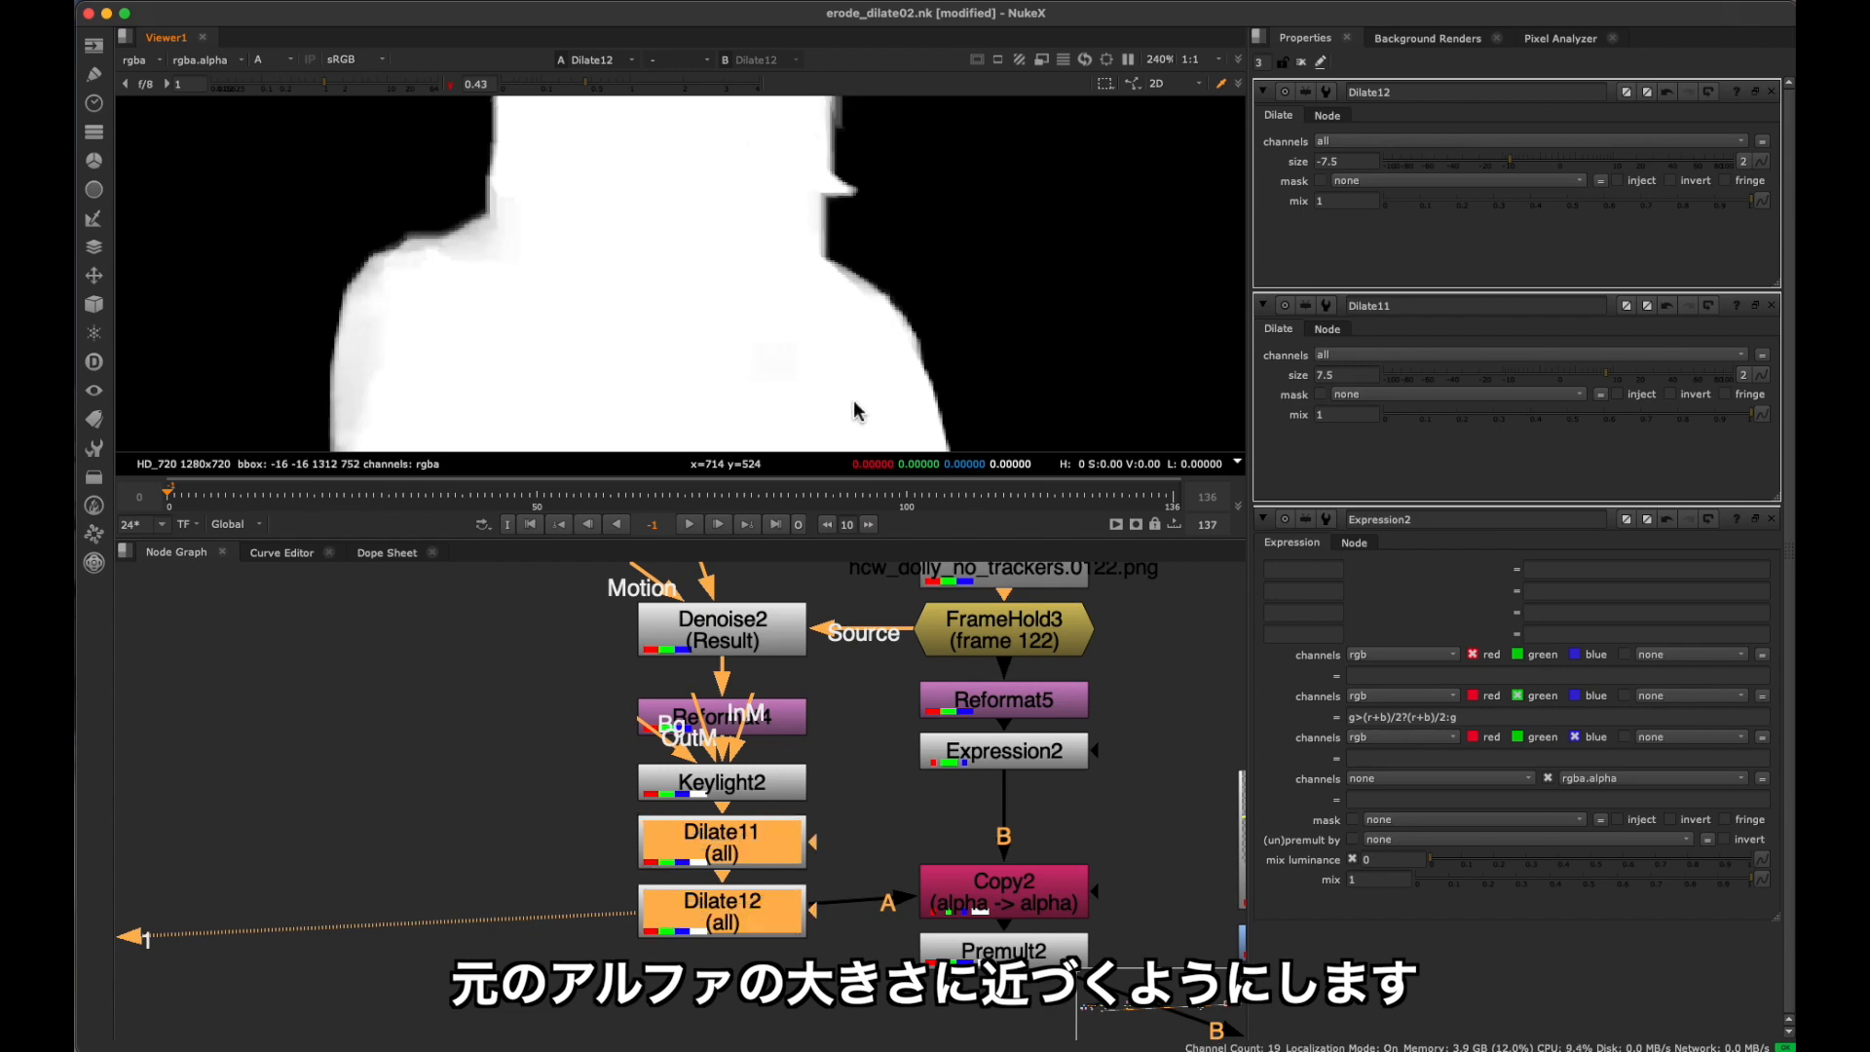
View Merge2's composite in colour with the viewer gamma reset to 1.
{"action": "middle_click_drag", "start_coordinate": [1004, 959], "coordinate": [638, 836]}
{"action": "scroll", "coordinate": [638, 837], "scroll_direction": "up", "scroll_amount": 1}
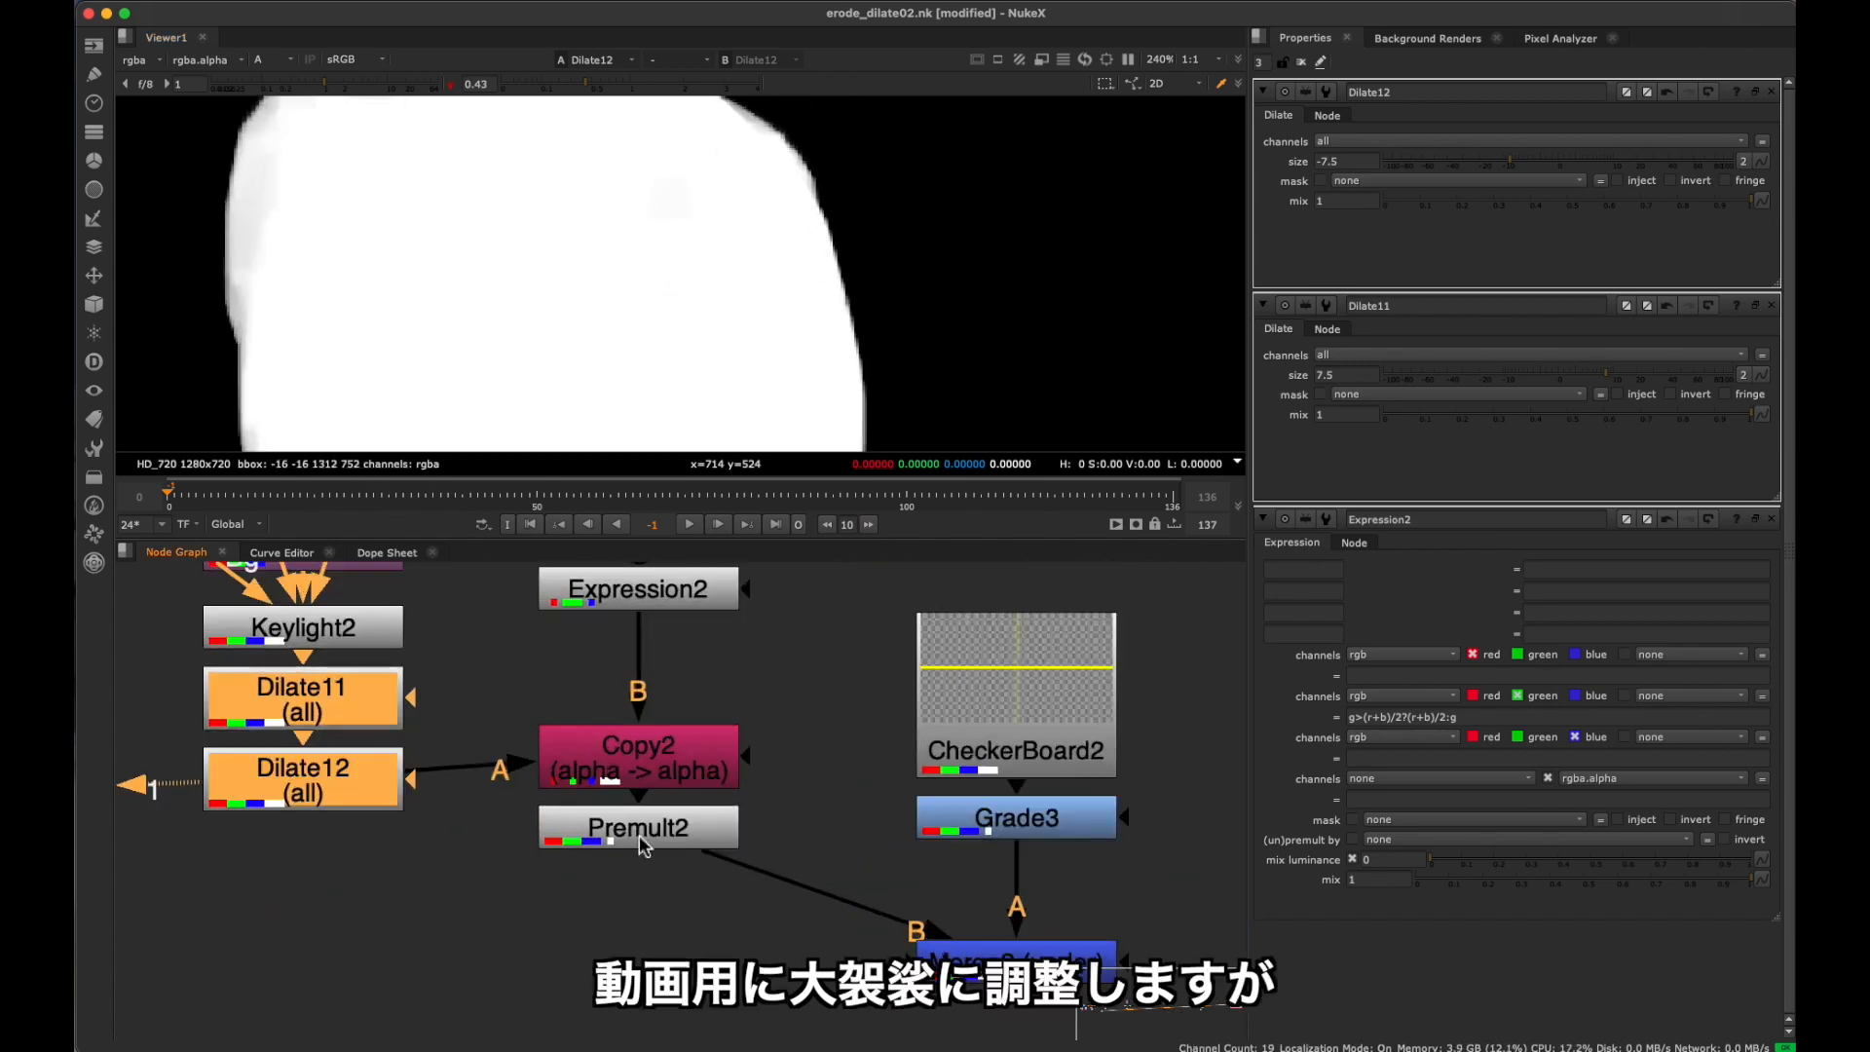
{"action": "left_click", "coordinate": [935, 955]}
{"action": "key", "text": "1"}
{"action": "left_click", "coordinate": [837, 799]}
{"action": "key", "text": "a"}
{"action": "scroll", "coordinate": [631, 312], "scroll_direction": "down", "scroll_amount": 4}
{"action": "left_click", "coordinate": [453, 86]}
{"action": "middle_click_drag", "start_coordinate": [591, 187], "coordinate": [681, 356]}
{"action": "scroll", "coordinate": [681, 356], "scroll_direction": "up", "scroll_amount": 1}
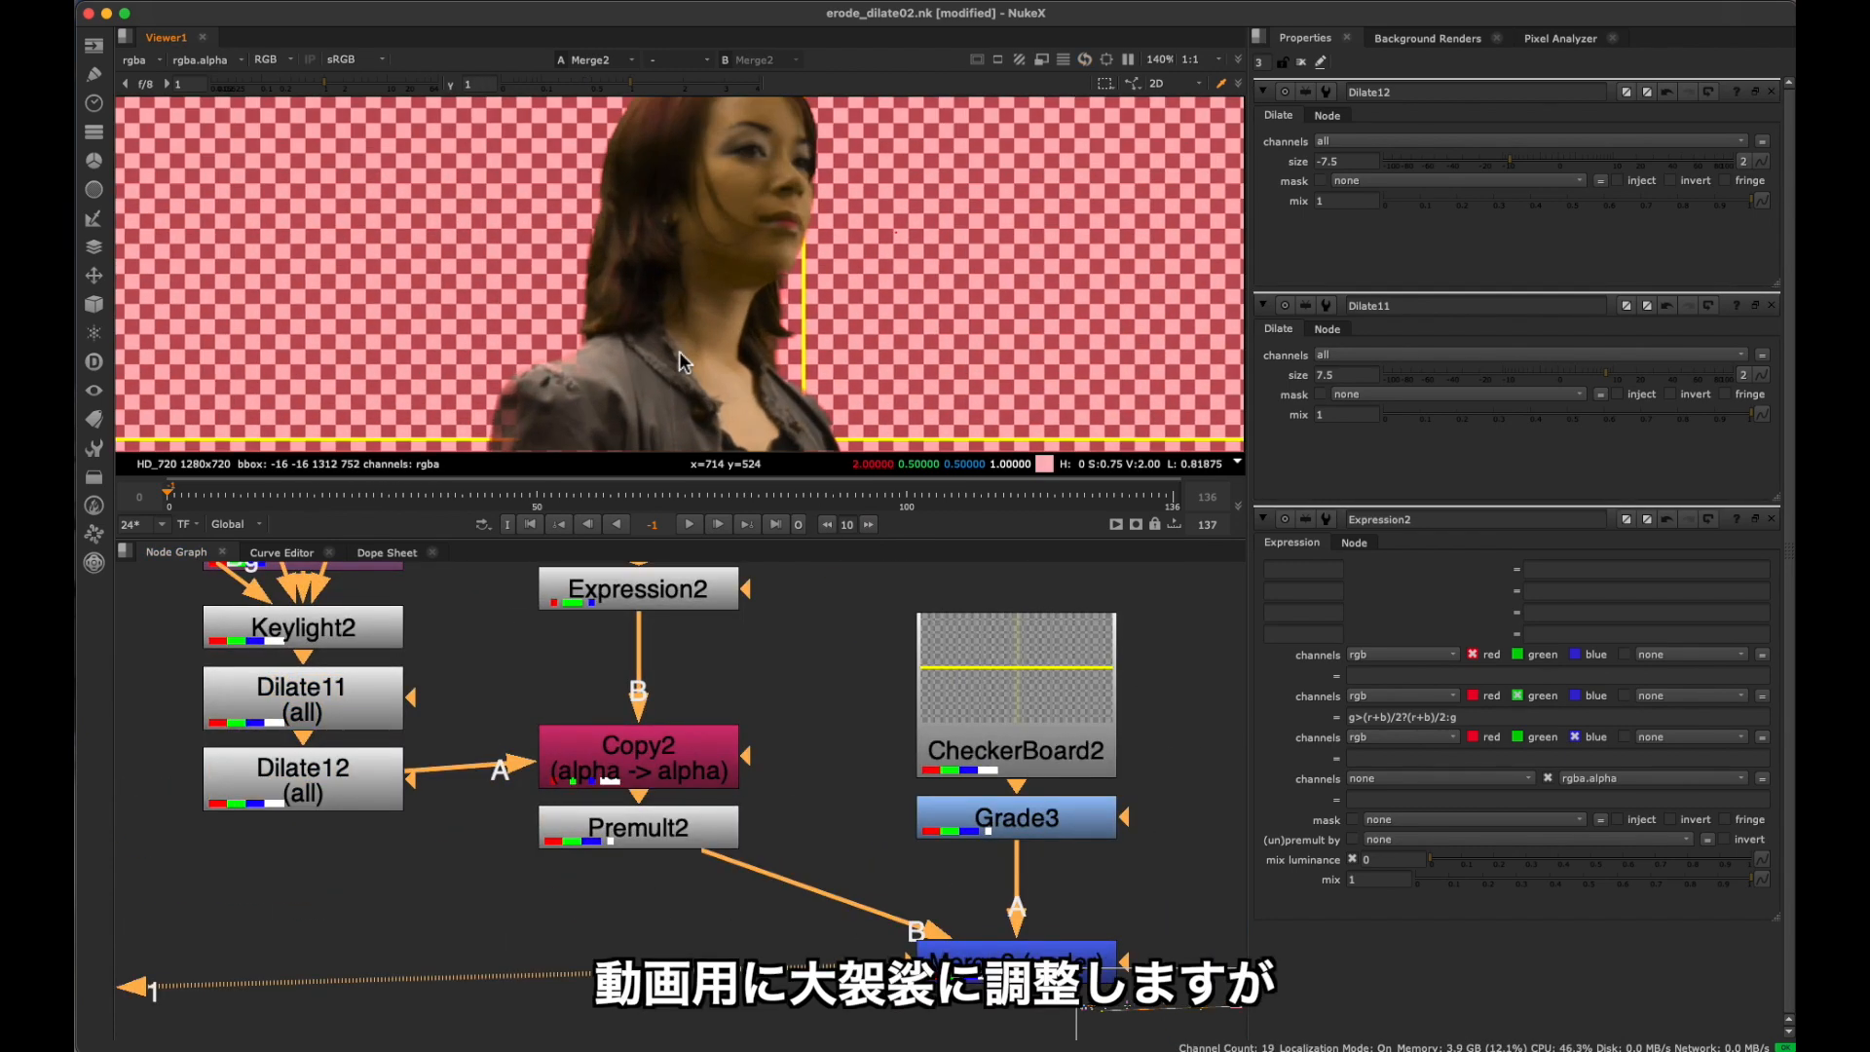
Toggle Dilate11 and Dilate12 off and on to compare the composite around the woman's face, hair and neck.
{"action": "left_click_drag", "start_coordinate": [481, 652], "coordinate": [189, 834]}
{"action": "key", "text": "d"}
{"action": "key", "text": "d"}
{"action": "scroll", "coordinate": [674, 256], "scroll_direction": "up", "scroll_amount": 5}
{"action": "key", "text": "d"}
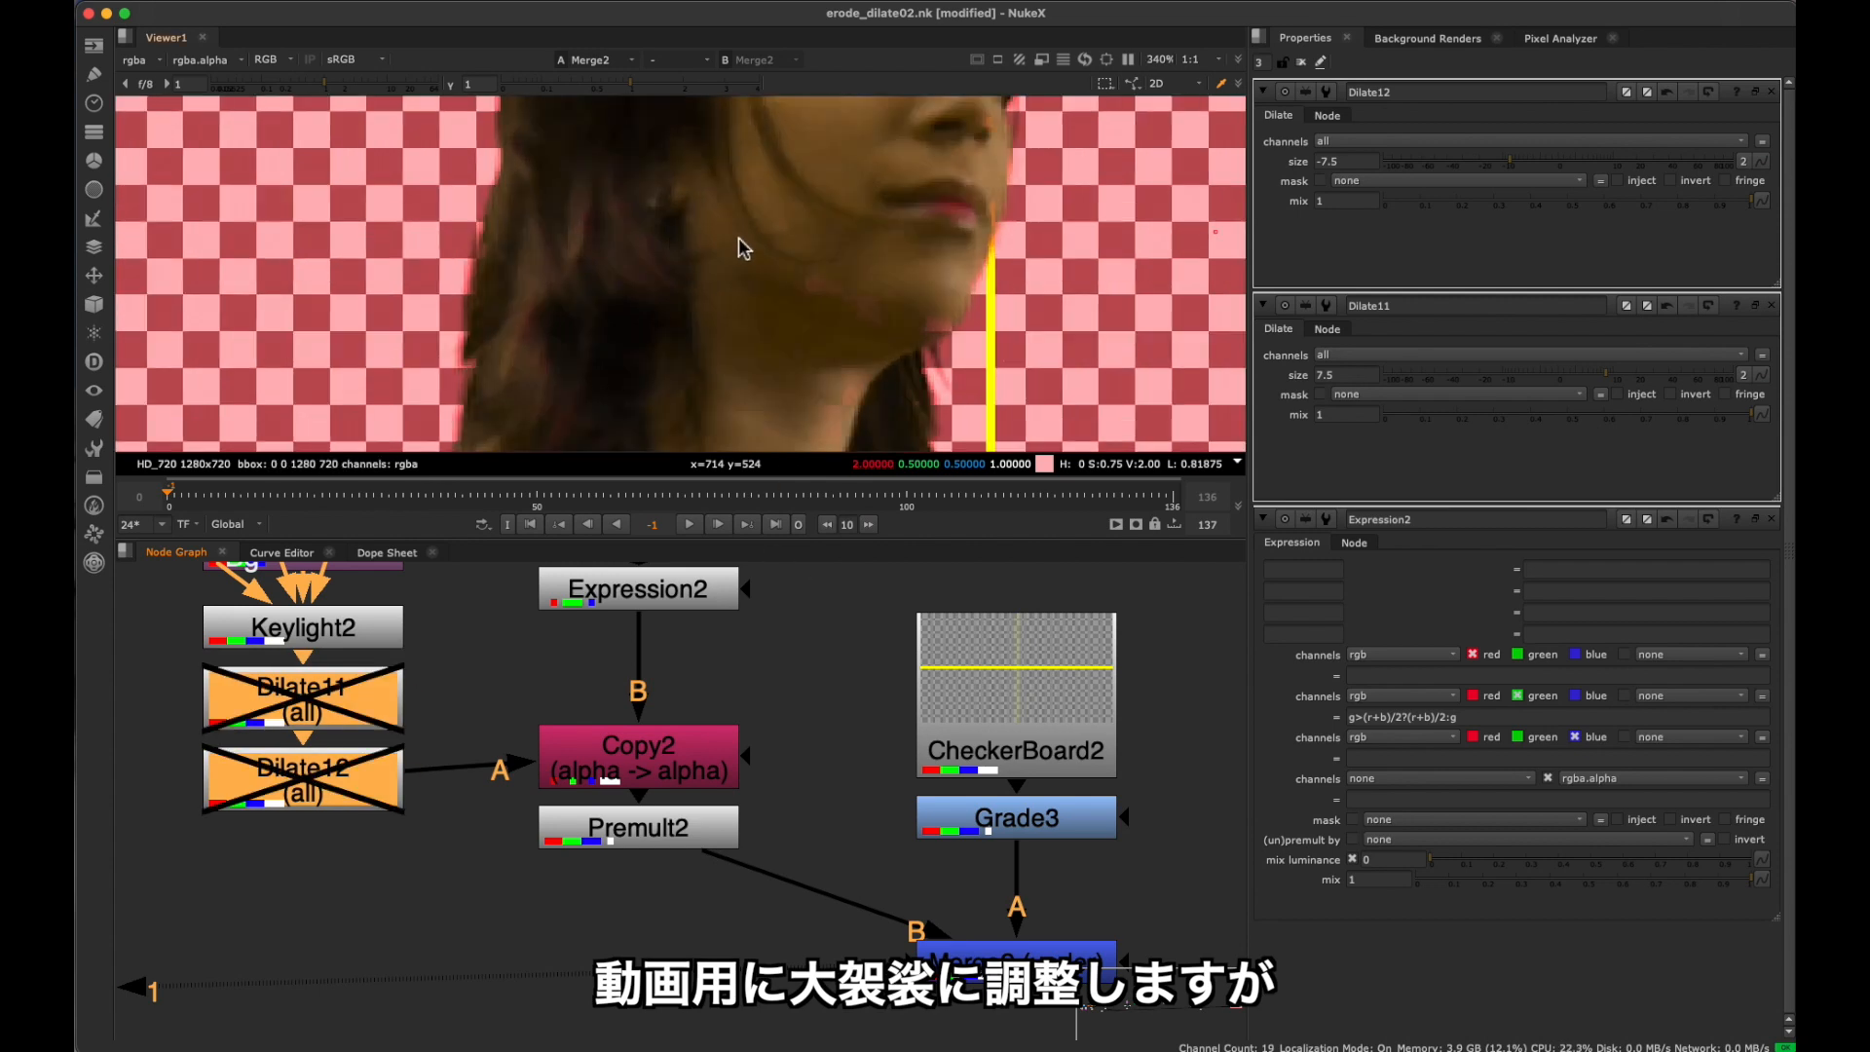
{"action": "key", "text": "d"}
{"action": "middle_click_drag", "start_coordinate": [785, 233], "coordinate": [893, 250]}
{"action": "key", "text": "d"}
{"action": "key", "text": "d"}
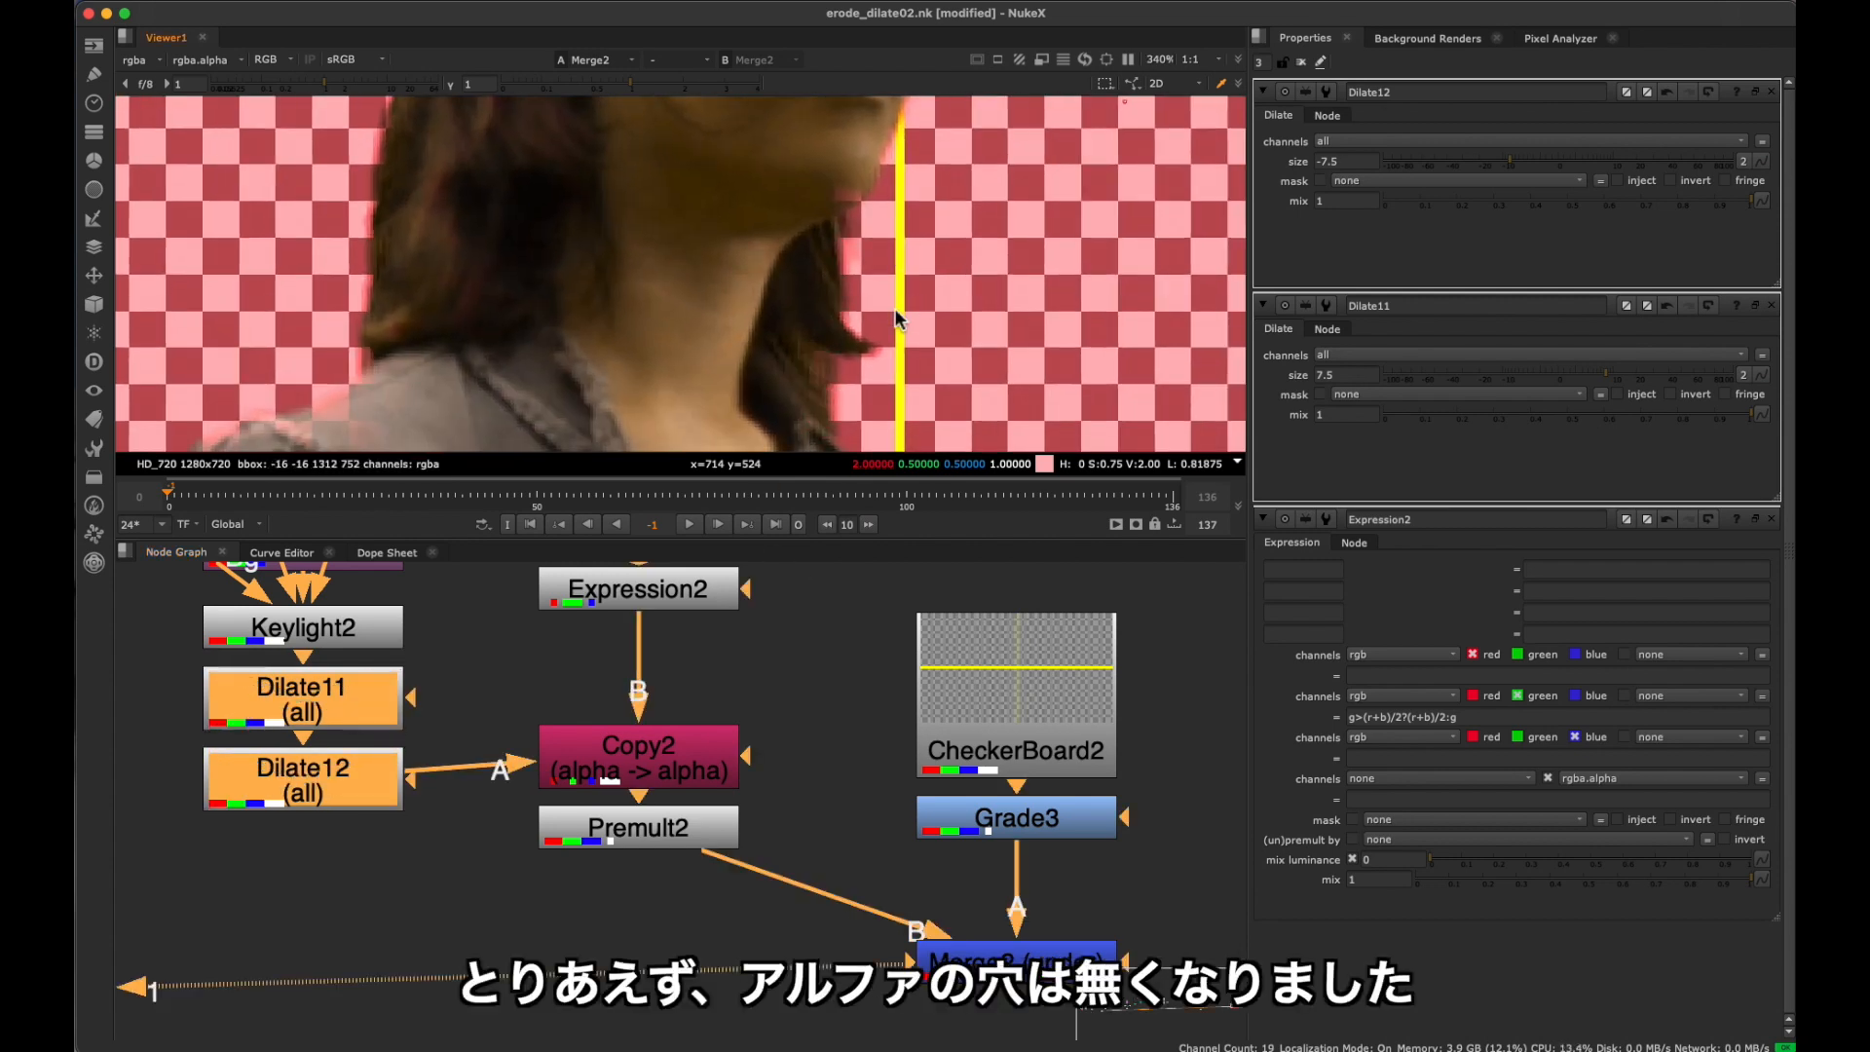
{"action": "key", "text": "d"}
{"action": "key", "text": "d"}
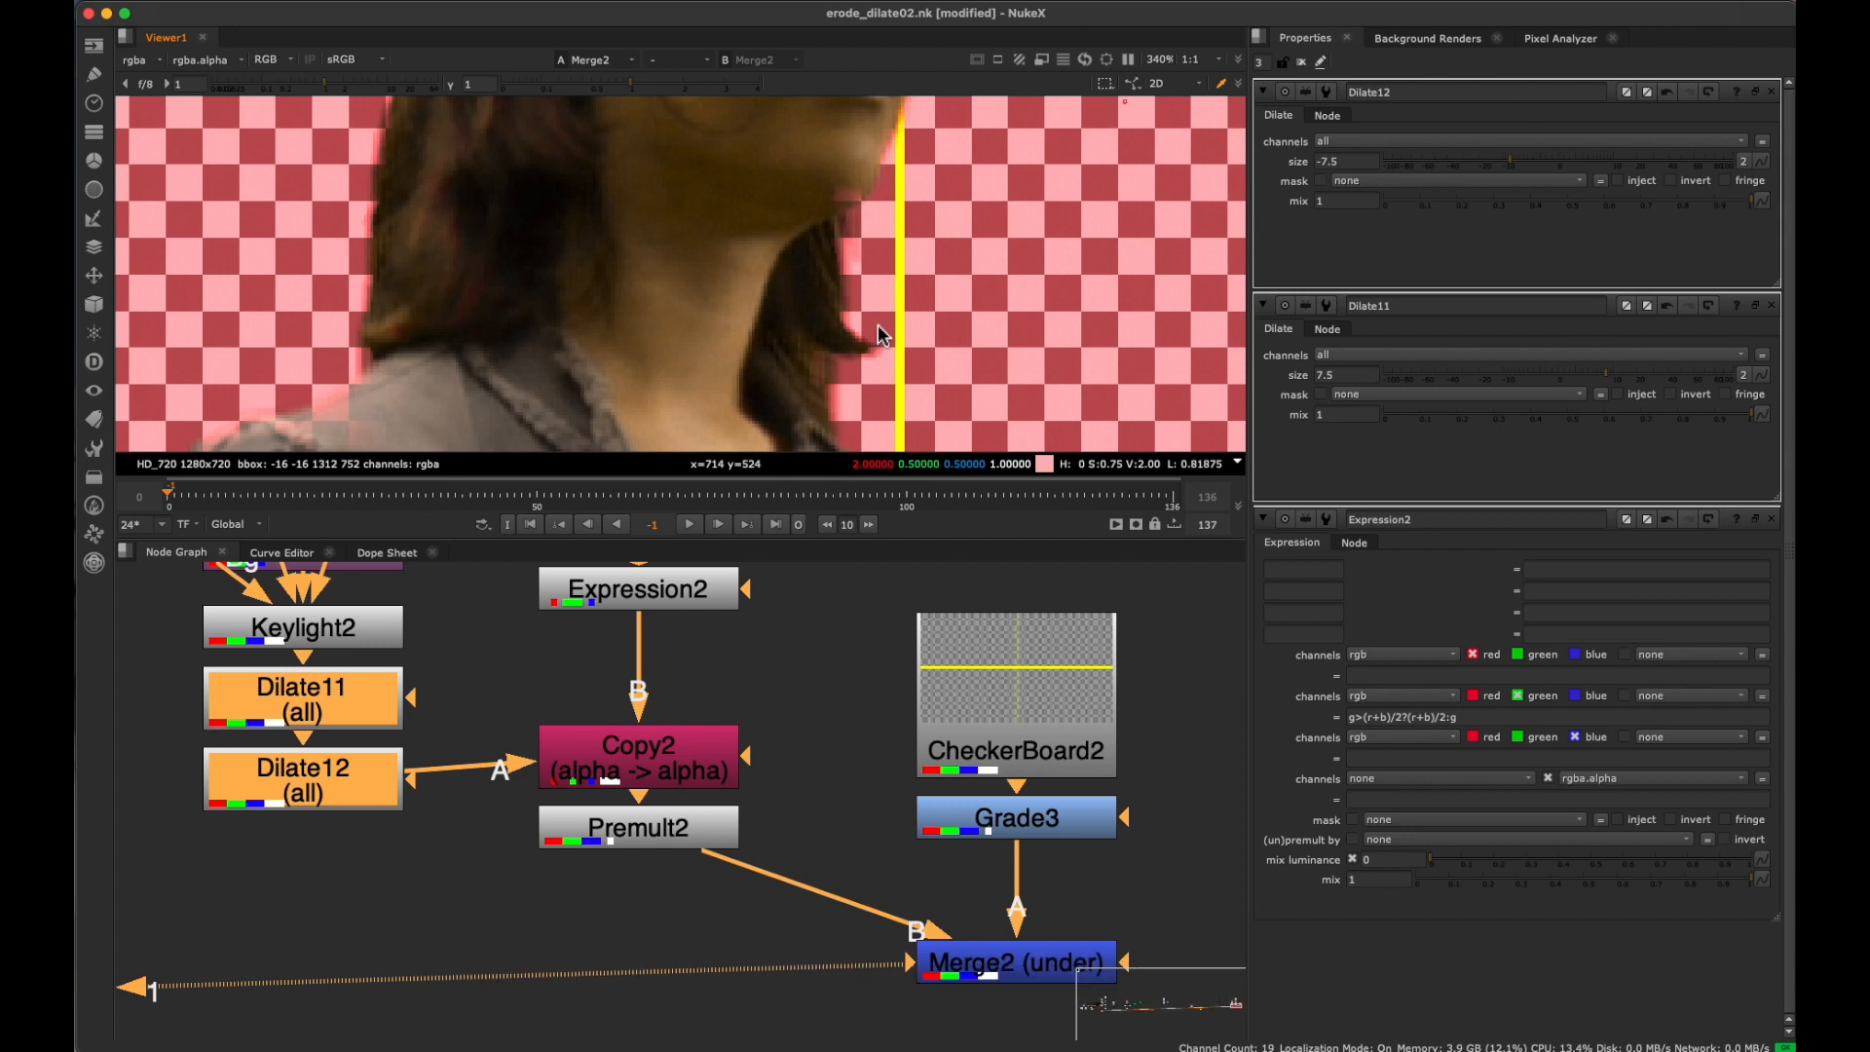
Contract the matte further by setting Dilate12's size to -11.5.
{"action": "key", "text": "d"}
{"action": "key", "text": "d"}
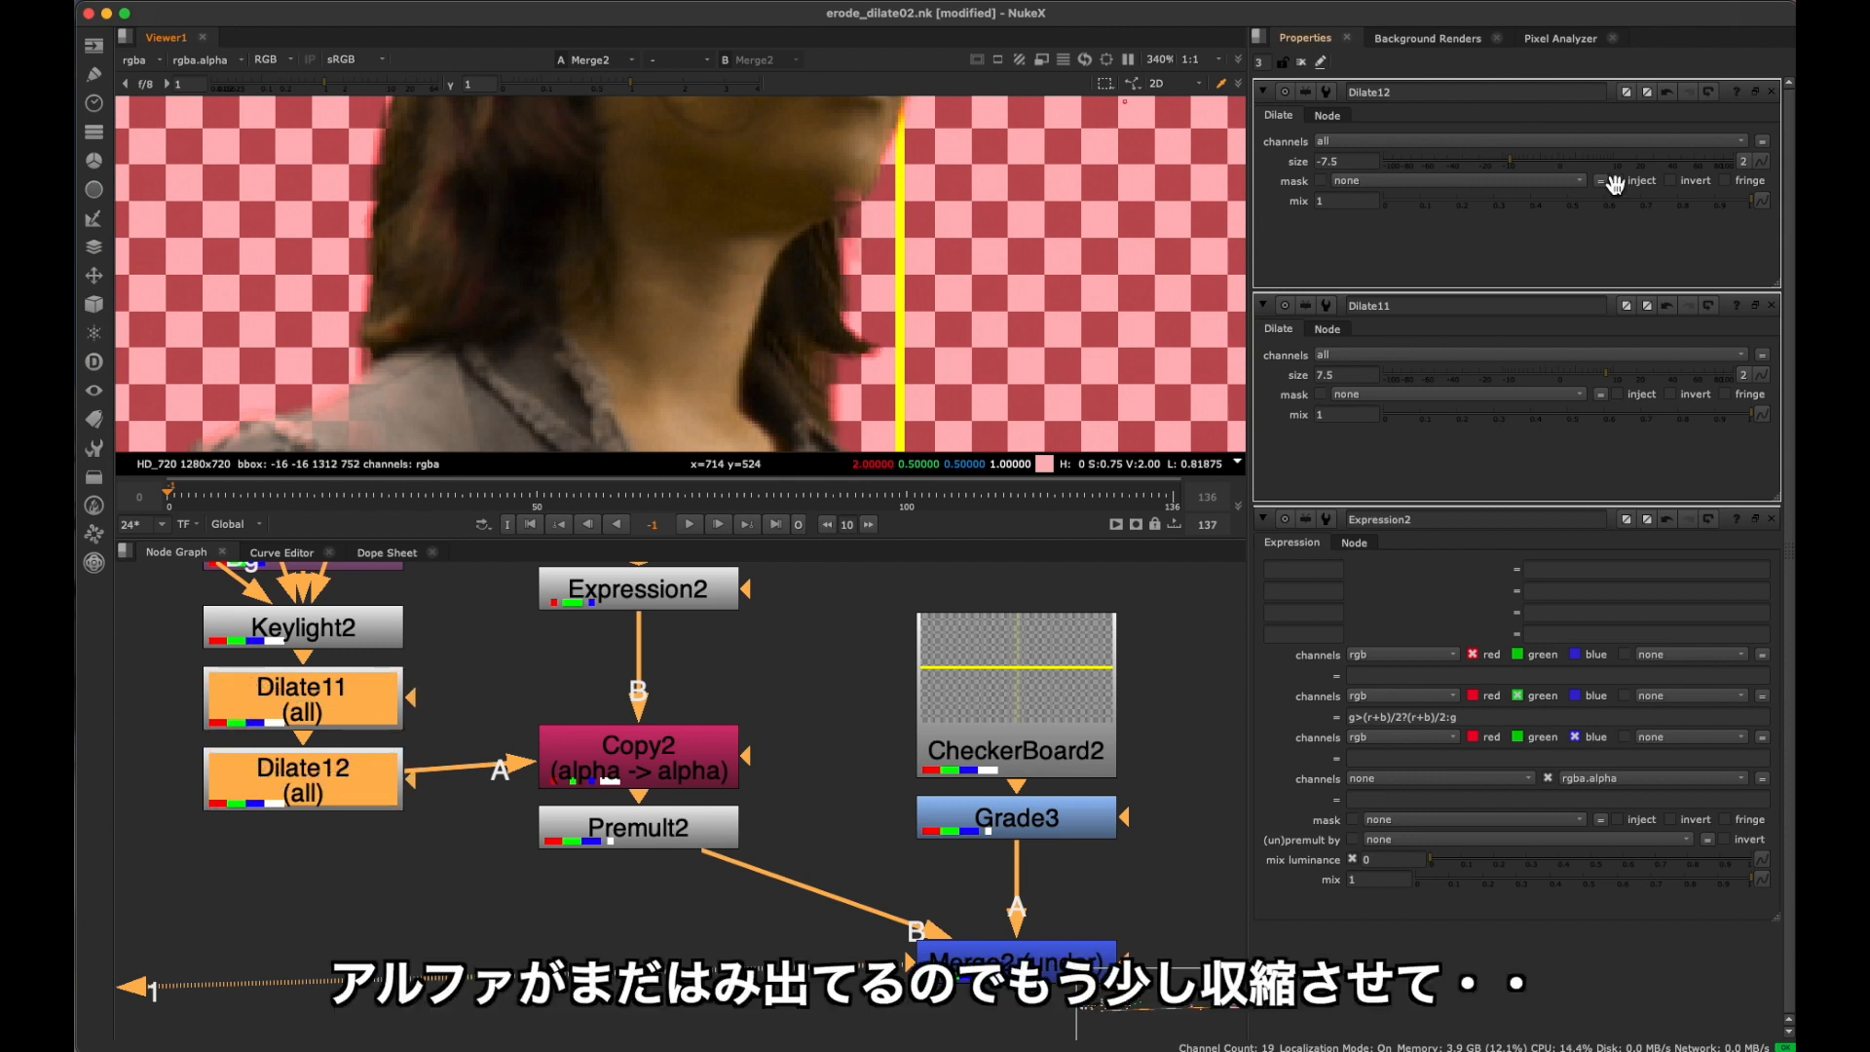
{"action": "left_click", "coordinate": [326, 792]}
{"action": "left_click_drag", "start_coordinate": [1510, 164], "coordinate": [1500, 166]}
{"action": "scroll", "coordinate": [973, 289], "scroll_direction": "down", "scroll_amount": 2}
{"action": "middle_click_drag", "start_coordinate": [858, 320], "coordinate": [888, 181]}
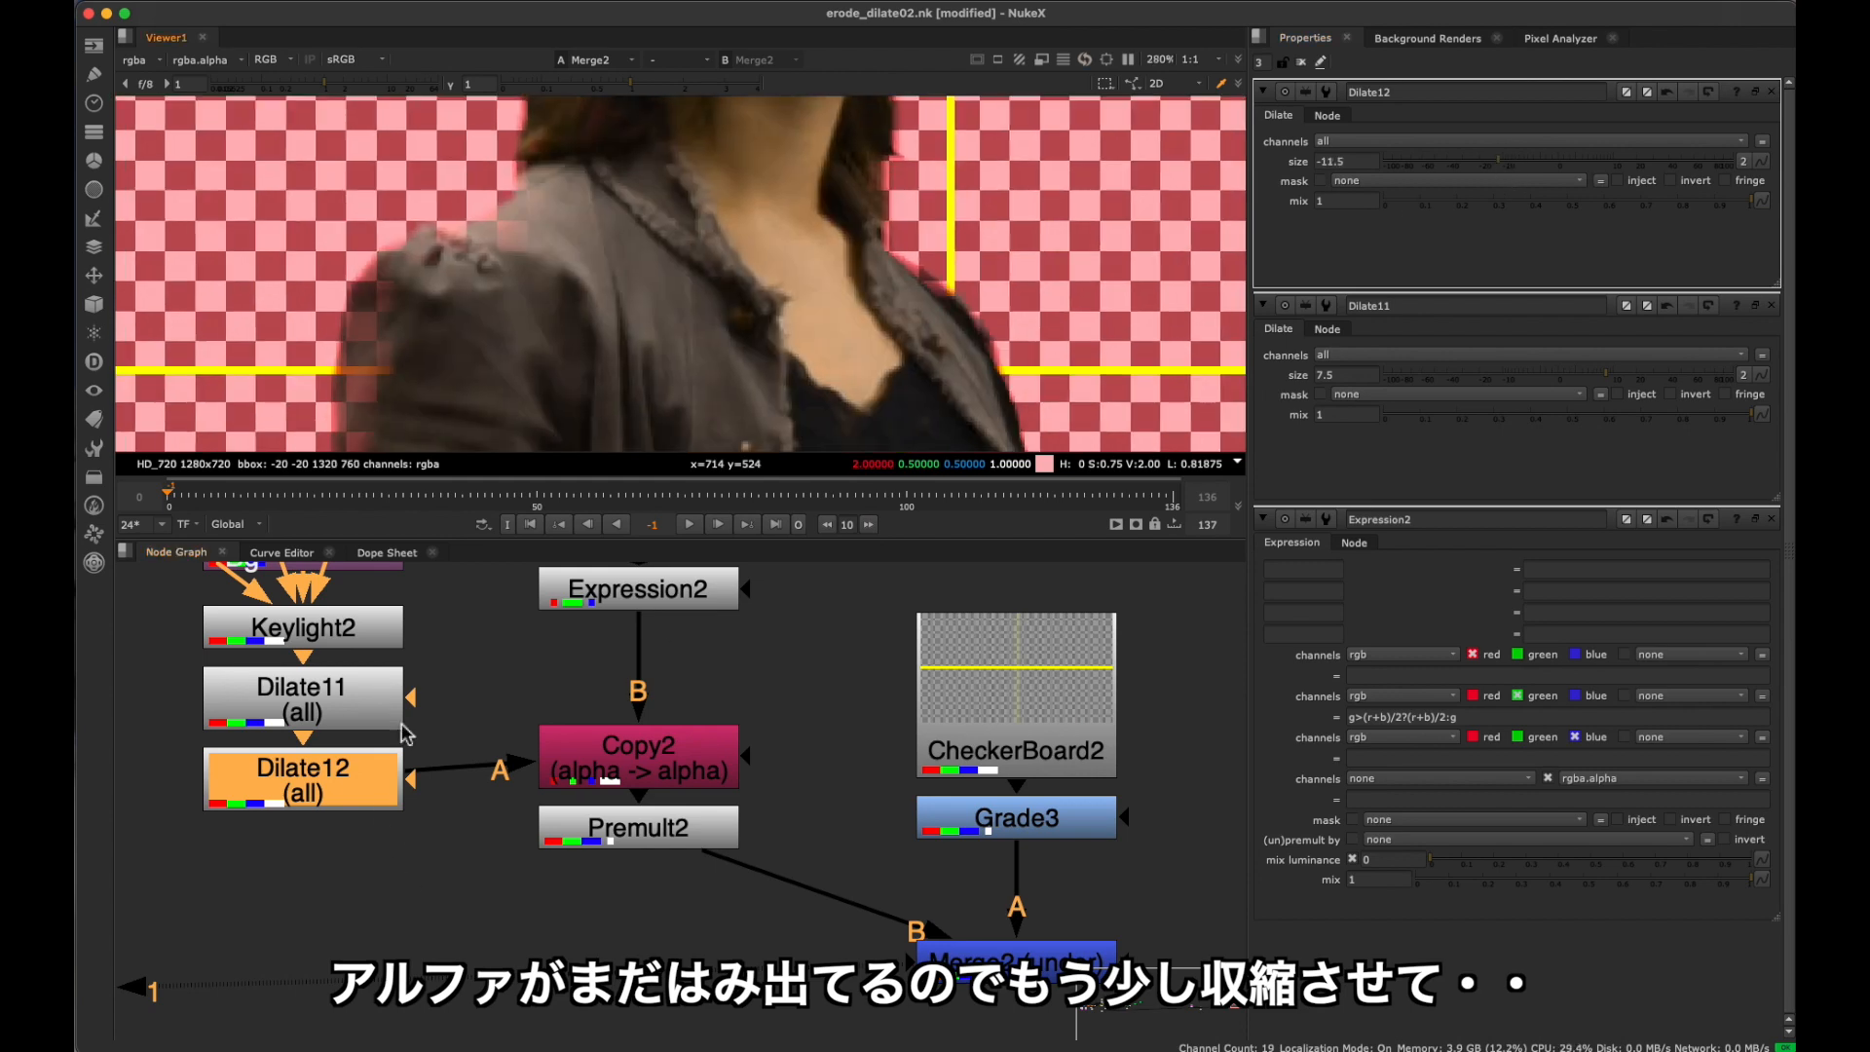
Toggle Dilate11 and Dilate12 off and on together to compare the composite around the woman's shoulders and chest.
{"action": "left_click_drag", "start_coordinate": [411, 719], "coordinate": [147, 855]}
{"action": "key", "text": "d"}
{"action": "key", "text": "d"}
{"action": "middle_click_drag", "start_coordinate": [893, 282], "coordinate": [871, 259]}
{"action": "key", "text": "d"}
{"action": "mouse_move", "coordinate": [798, 127]}
{"action": "middle_mouse_down"}
{"action": "mouse_move", "coordinate": [747, 284]}
{"action": "mouse_move", "coordinate": [773, 424]}
{"action": "mouse_move", "coordinate": [789, 107]}
{"action": "middle_mouse_up"}
{"action": "key", "text": "d"}
Toggle both Dilate nodes to compare the holes and edge along the woman's jacket in close-up.
{"action": "middle_click_drag", "start_coordinate": [836, 439], "coordinate": [824, 117]}
{"action": "middle_click_drag", "start_coordinate": [816, 434], "coordinate": [808, 229]}
{"action": "scroll", "coordinate": [818, 219], "scroll_direction": "up", "scroll_amount": 4}
{"action": "key", "text": "d"}
{"action": "key", "text": "d"}
{"action": "key", "text": "d"}
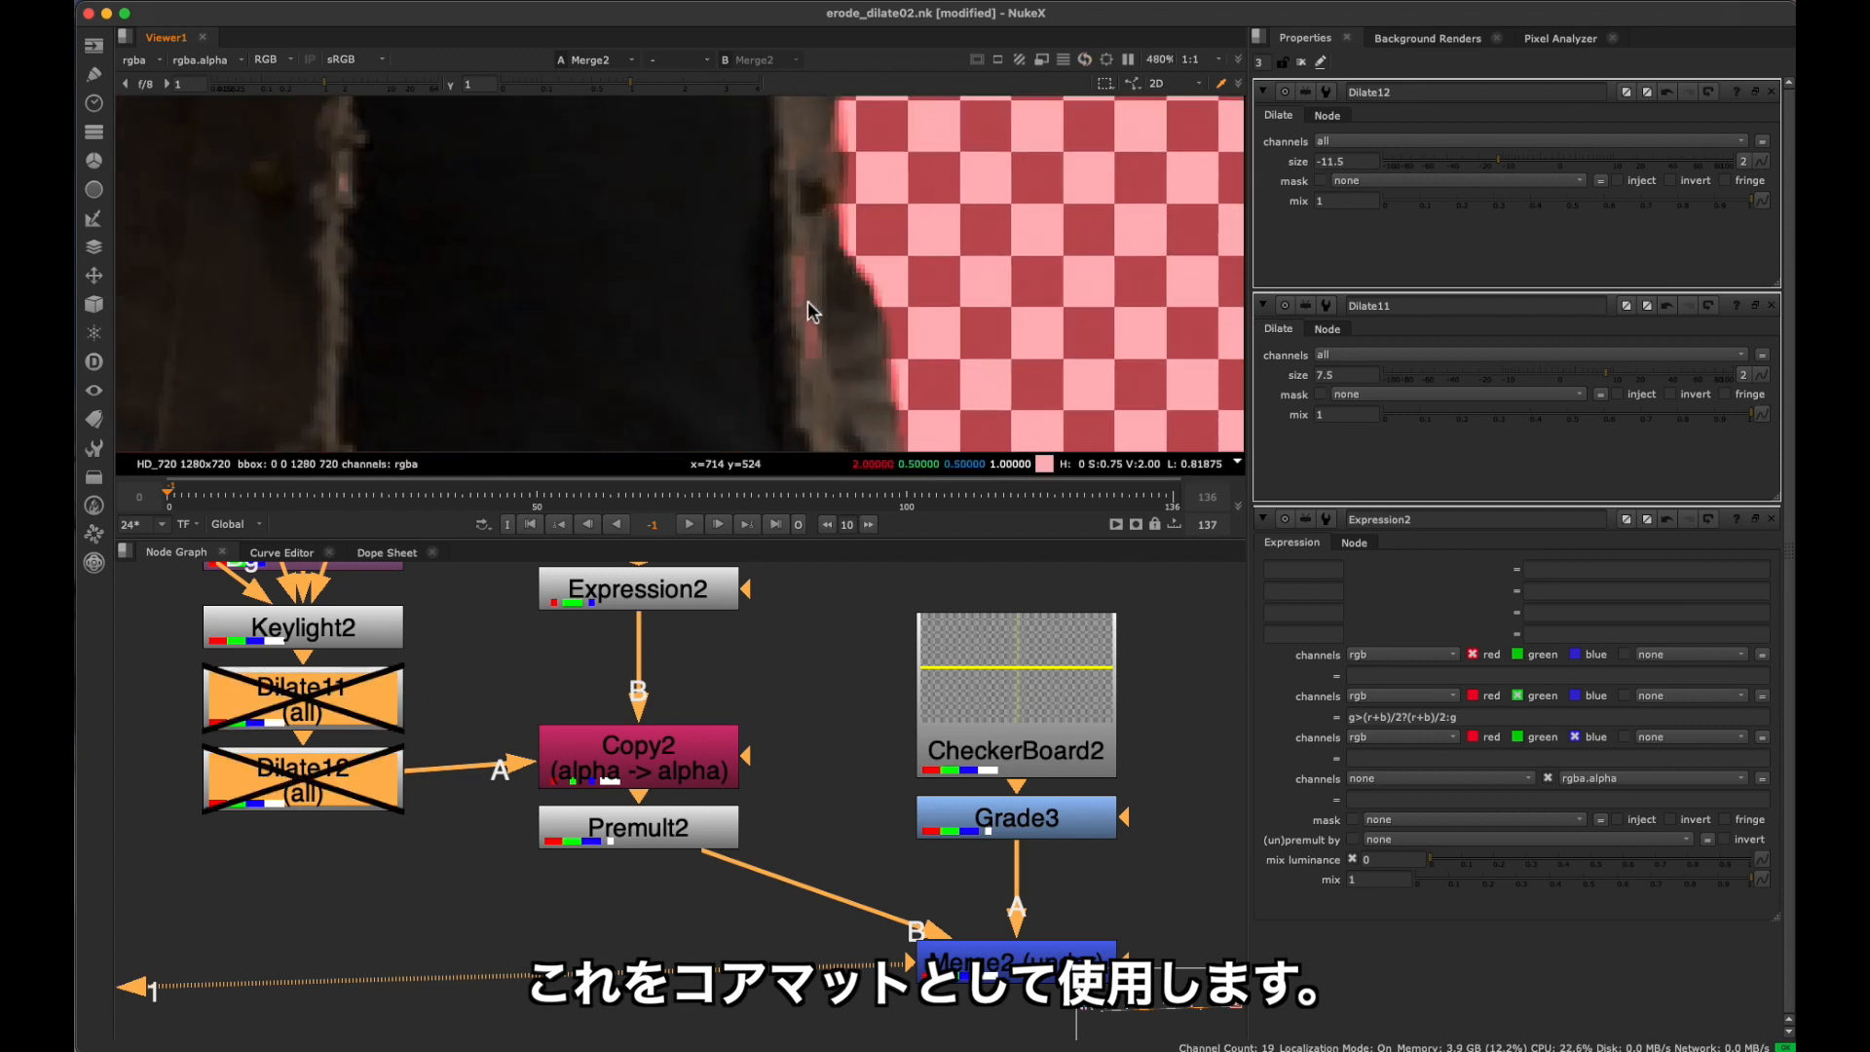
{"action": "key", "text": "d"}
{"action": "key", "text": "d"}
{"action": "scroll", "coordinate": [818, 311], "scroll_direction": "up", "scroll_amount": 4}
{"action": "key", "text": "d"}
{"action": "middle_click_drag", "start_coordinate": [855, 375], "coordinate": [846, 3]}
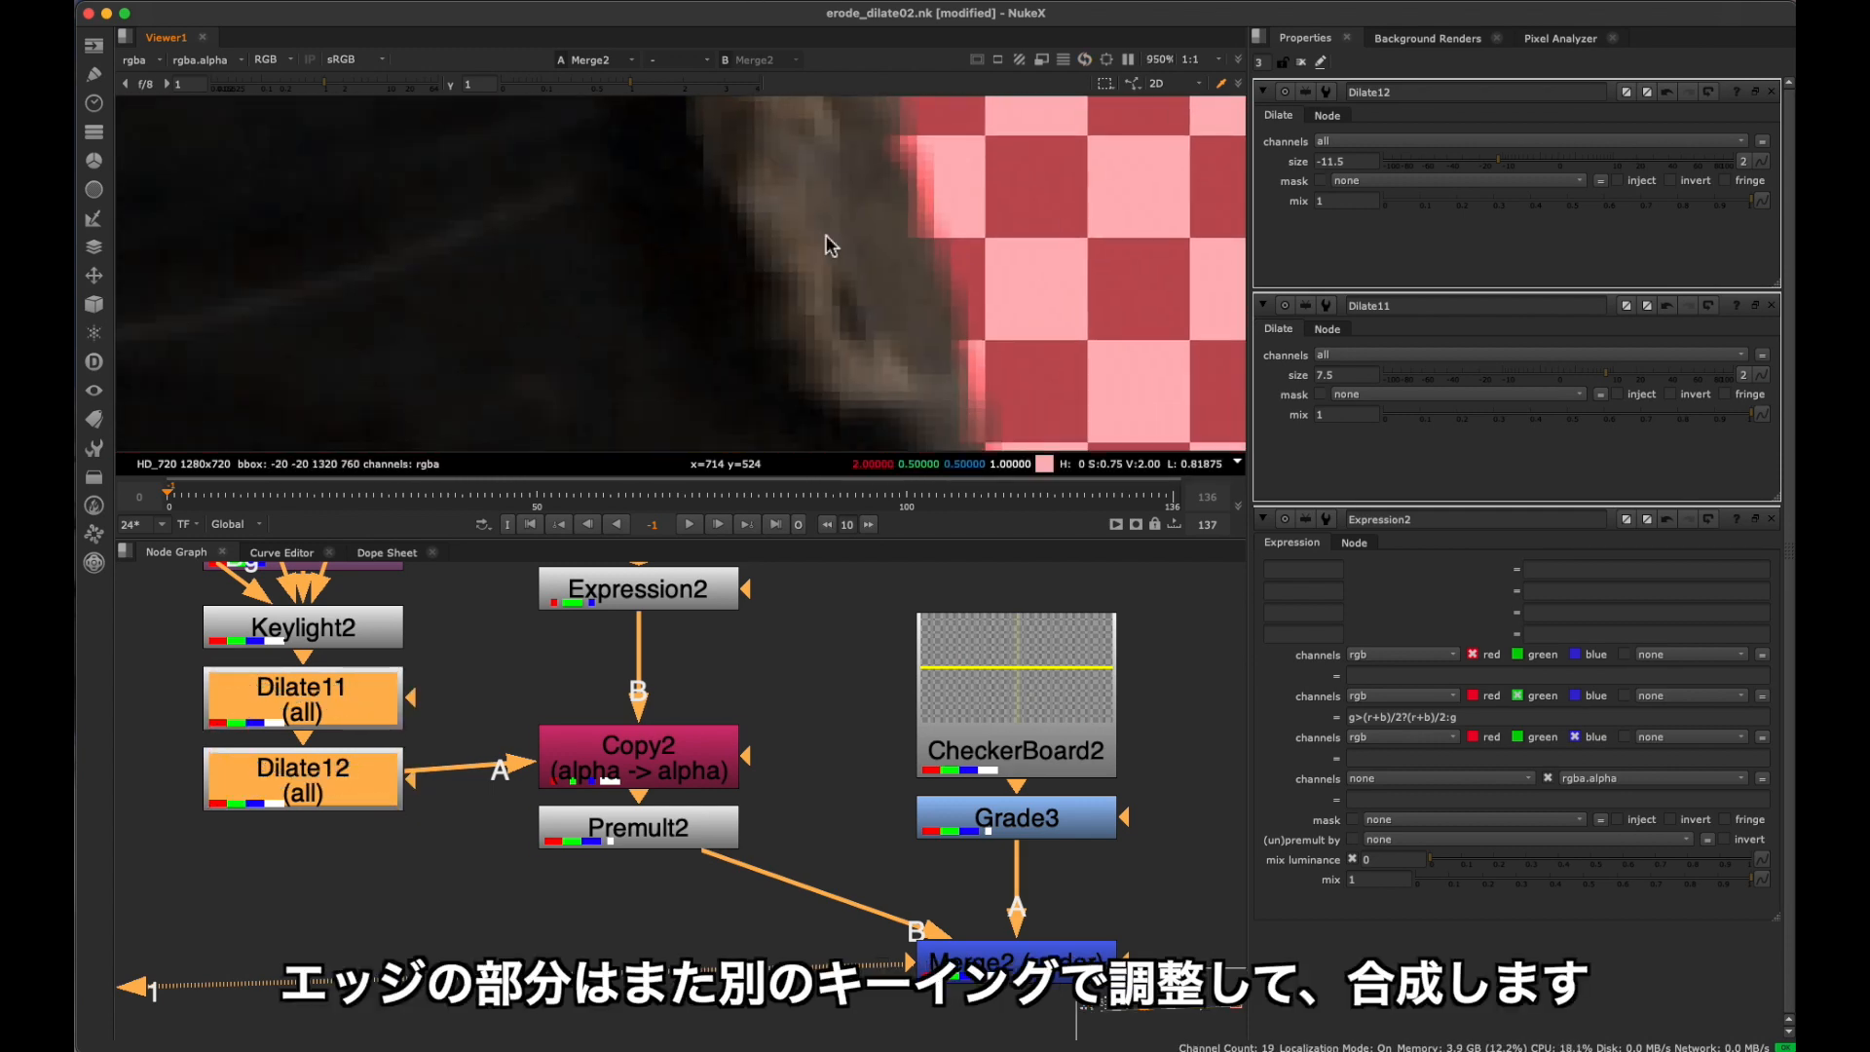
Compare the lower jacket and its edge against the checkerboard with both Dilate nodes disabled and enabled.
{"action": "key", "text": "f"}
{"action": "scroll", "coordinate": [719, 385], "scroll_direction": "up", "scroll_amount": 10}
{"action": "key", "text": "d"}
{"action": "key", "text": "d"}
{"action": "key", "text": "d"}
{"action": "middle_click_drag", "start_coordinate": [687, 241], "coordinate": [810, 325]}
{"action": "key", "text": "d"}
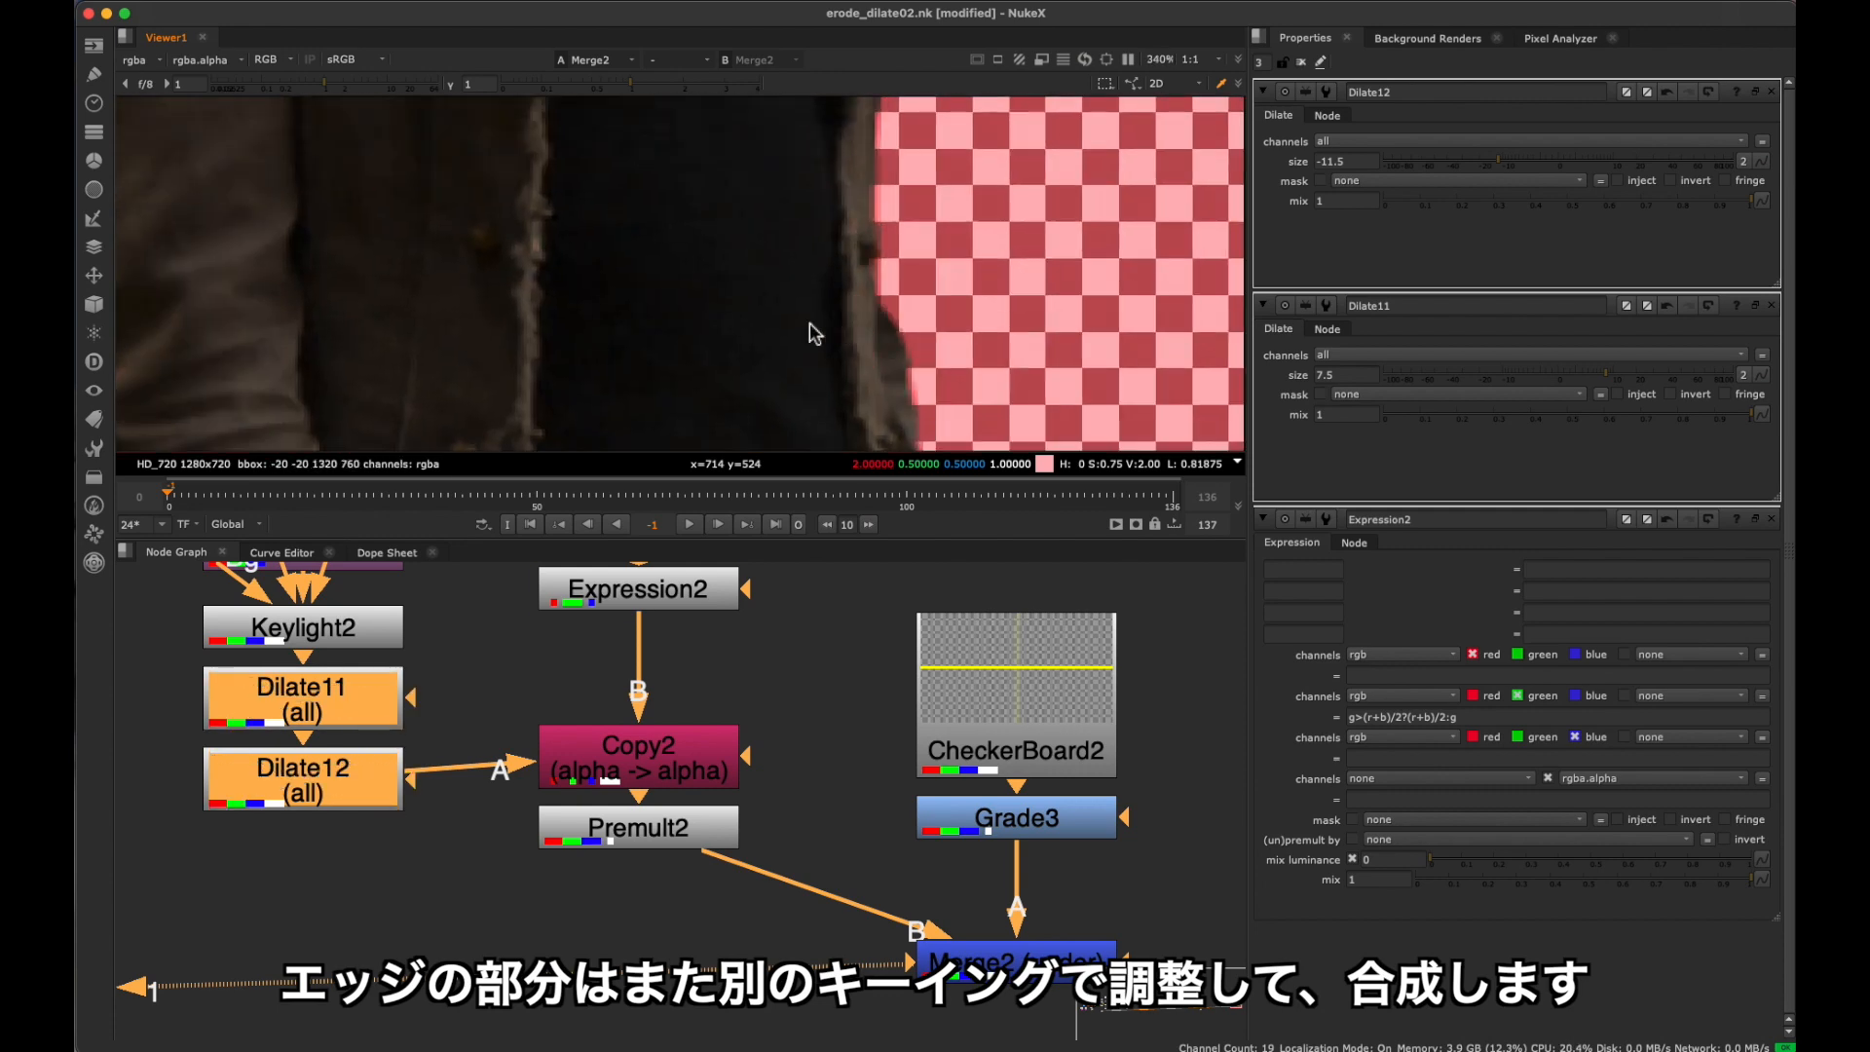
Compare the woman's hair and face in the composite with the Dilate pair disabled and enabled.
{"action": "middle_click_drag", "start_coordinate": [527, 274], "coordinate": [690, 386]}
{"action": "scroll", "coordinate": [690, 386], "scroll_direction": "down", "scroll_amount": 8}
{"action": "middle_click_drag", "start_coordinate": [703, 190], "coordinate": [805, 442]}
{"action": "scroll", "coordinate": [768, 267], "scroll_direction": "up", "scroll_amount": 6}
{"action": "key", "text": "d"}
{"action": "scroll", "coordinate": [890, 202], "scroll_direction": "up", "scroll_amount": 4}
{"action": "key", "text": "d"}
{"action": "key", "text": "d"}
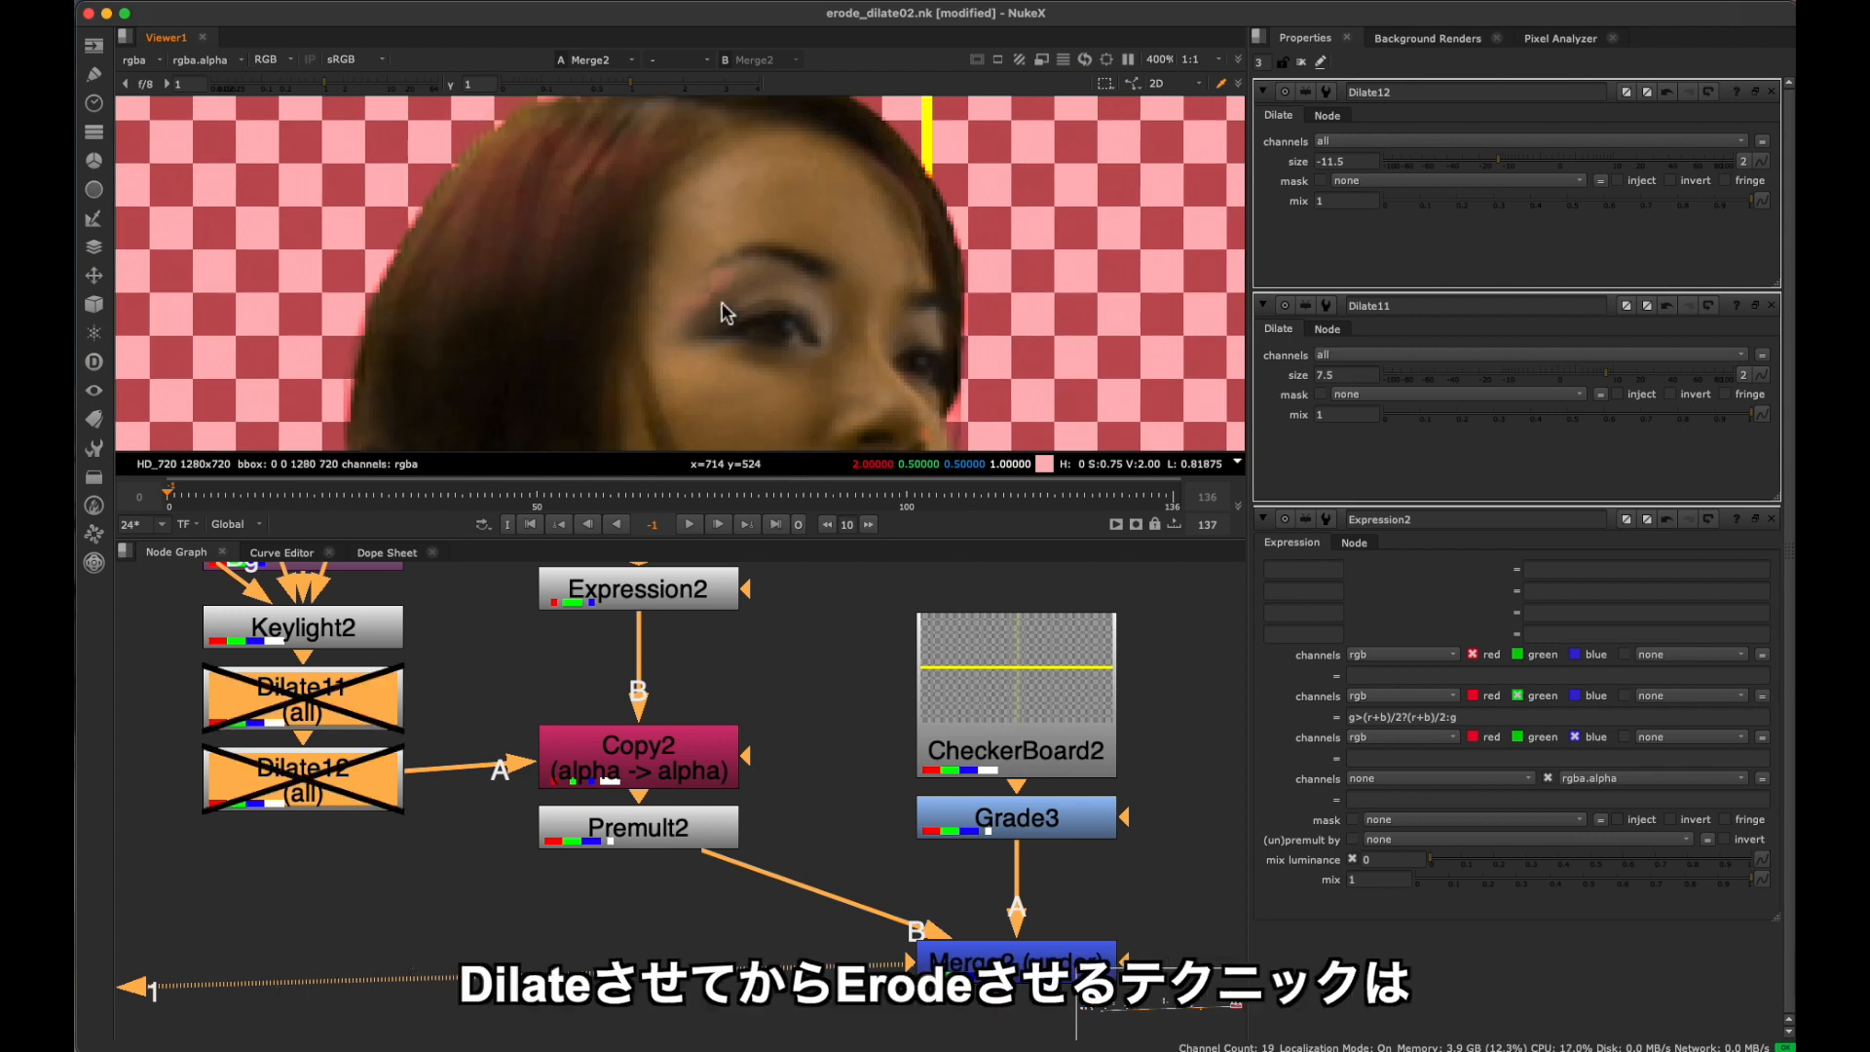
{"action": "key", "text": "d"}
{"action": "scroll", "coordinate": [709, 296], "scroll_direction": "up", "scroll_amount": 4}
{"action": "key", "text": "d"}
{"action": "key", "text": "d"}
{"action": "key", "text": "d"}
{"action": "key", "text": "d"}
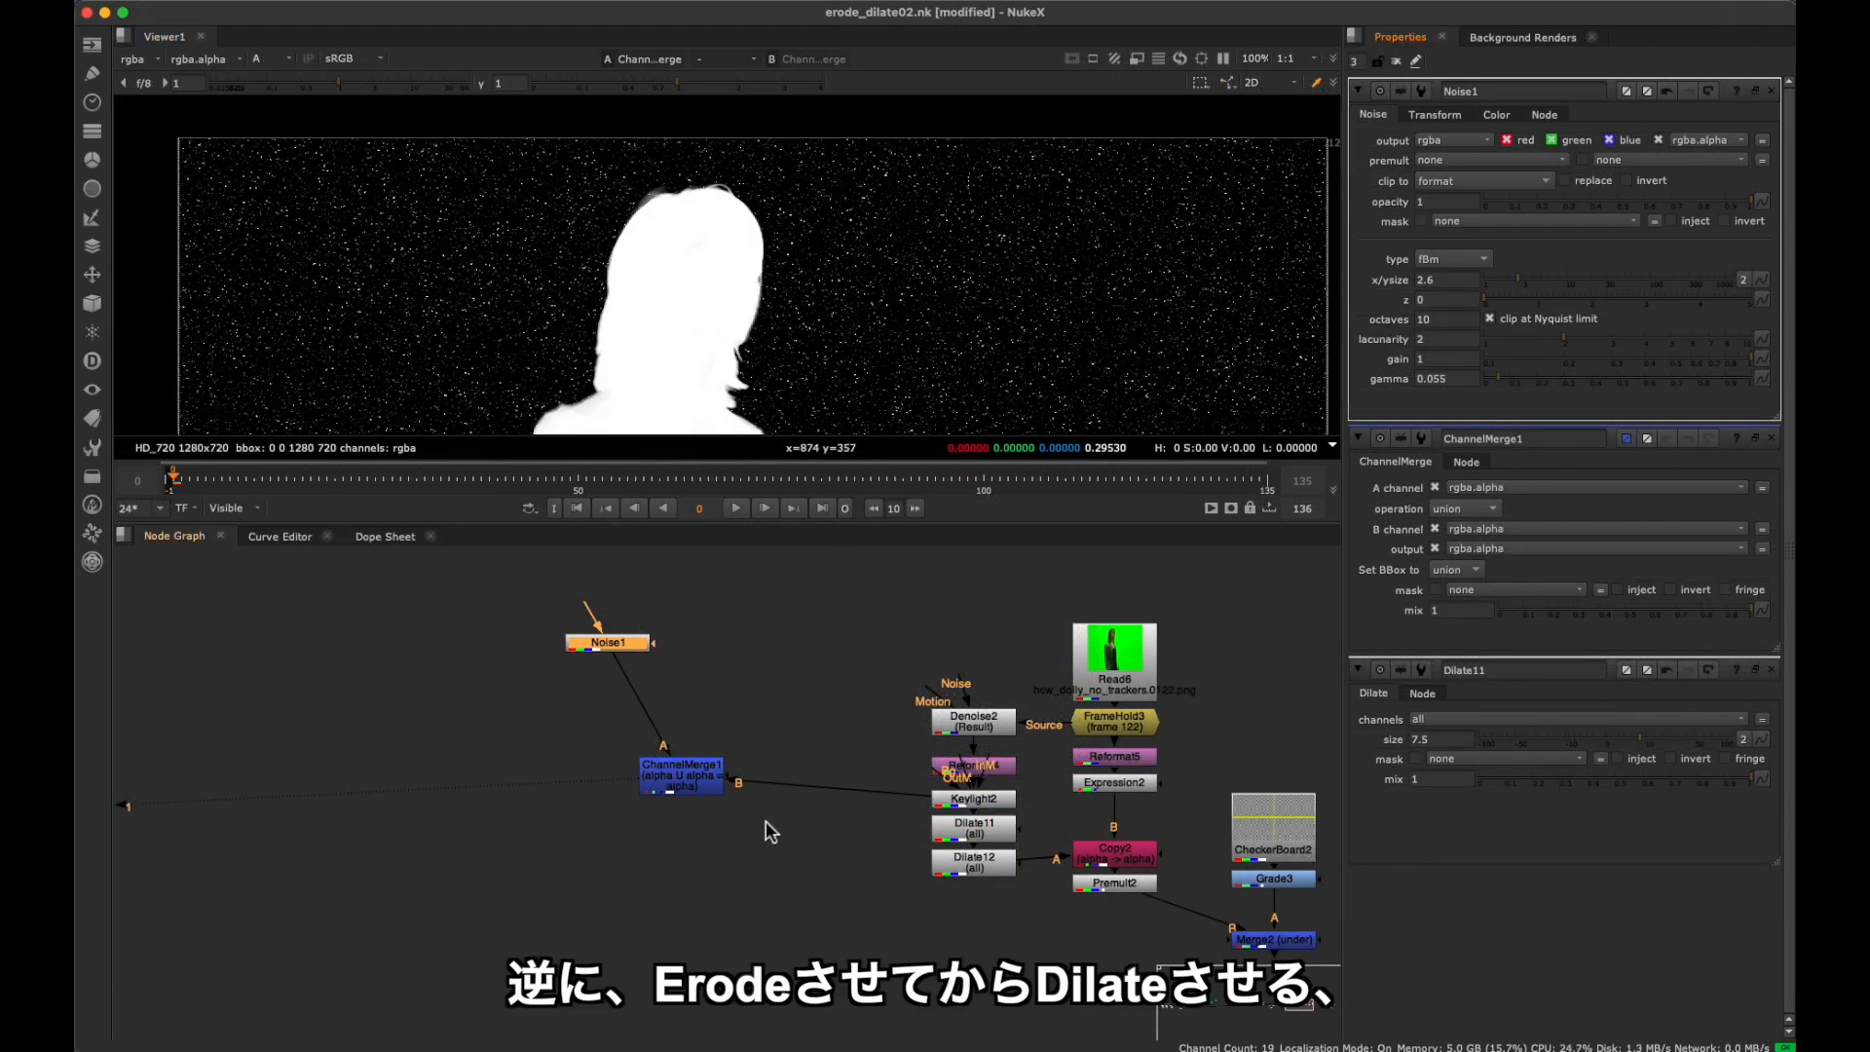
Add an Erode (fast) node after ChannelMerge1 and set its size to -2.
{"action": "left_click", "coordinate": [682, 774]}
{"action": "key", "text": "Tab"}
{"action": "type", "text": "er"}
{"action": "left_click", "coordinate": [653, 823]}
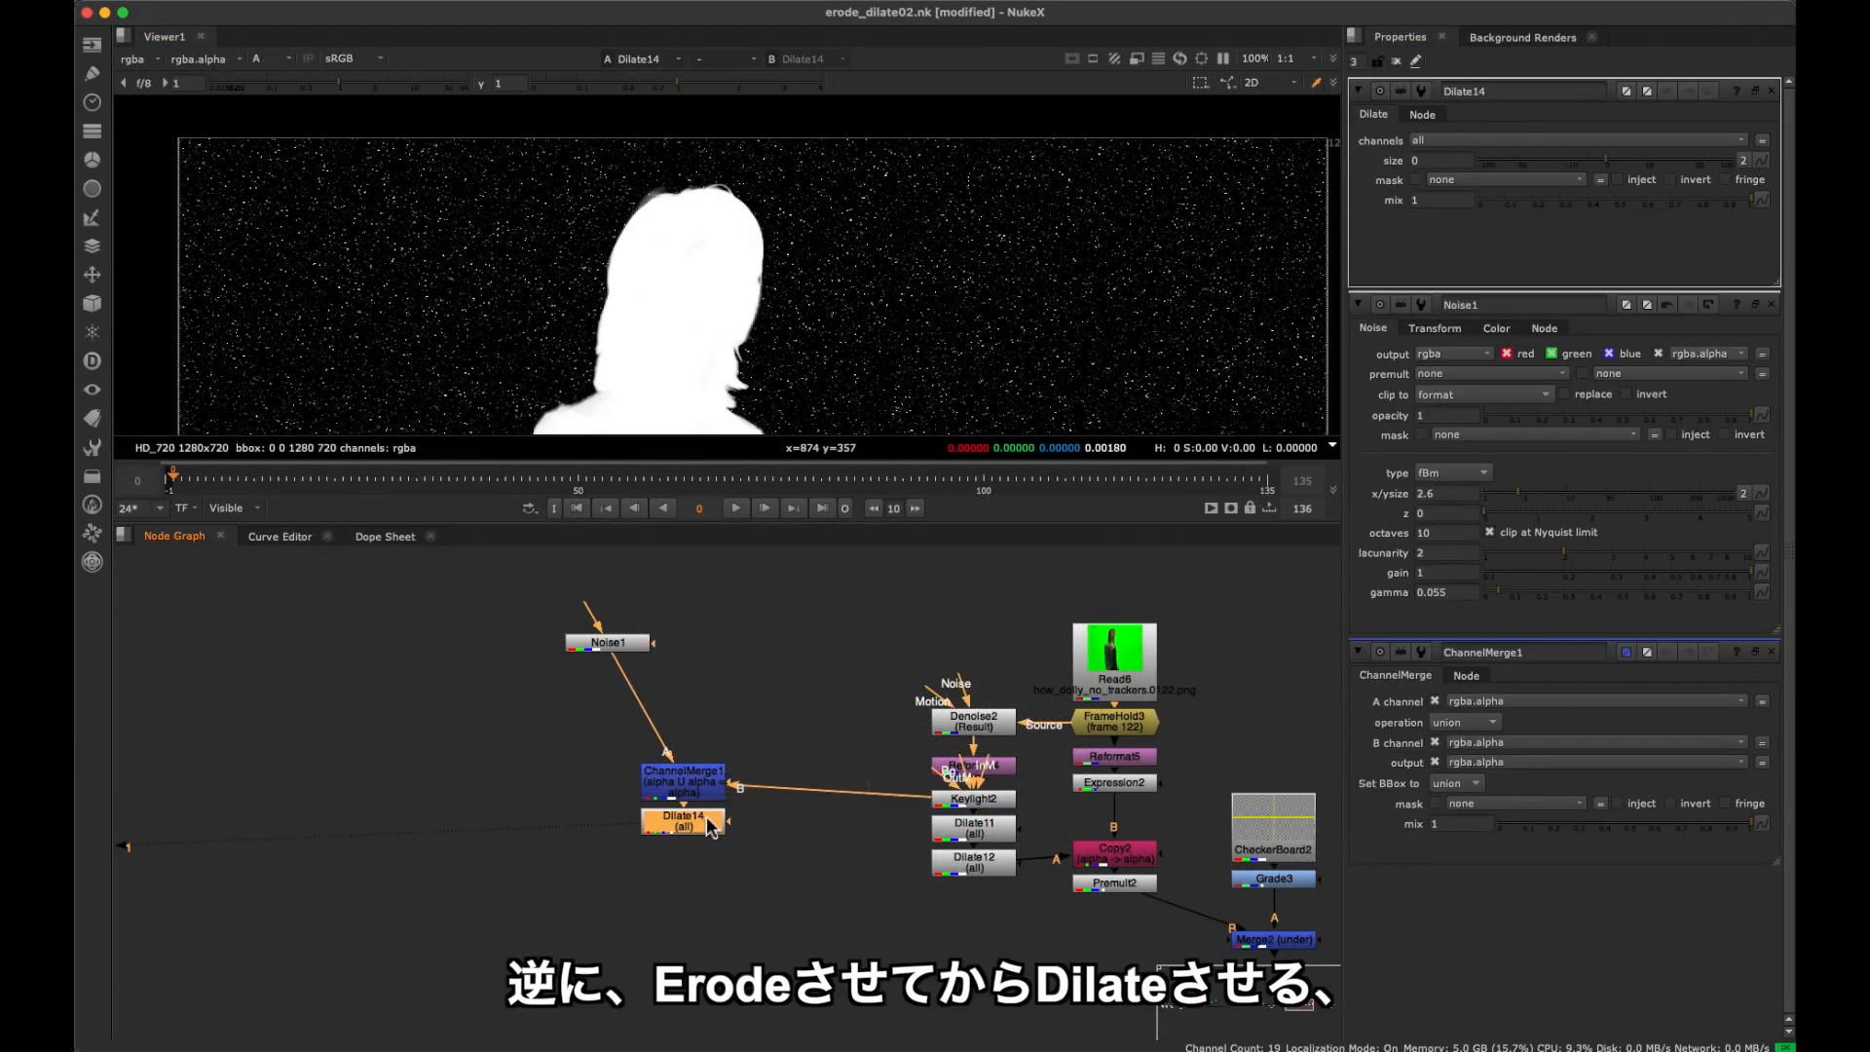
{"action": "left_click_drag", "start_coordinate": [1602, 168], "coordinate": [1587, 166]}
{"action": "left_click", "coordinate": [716, 838]}
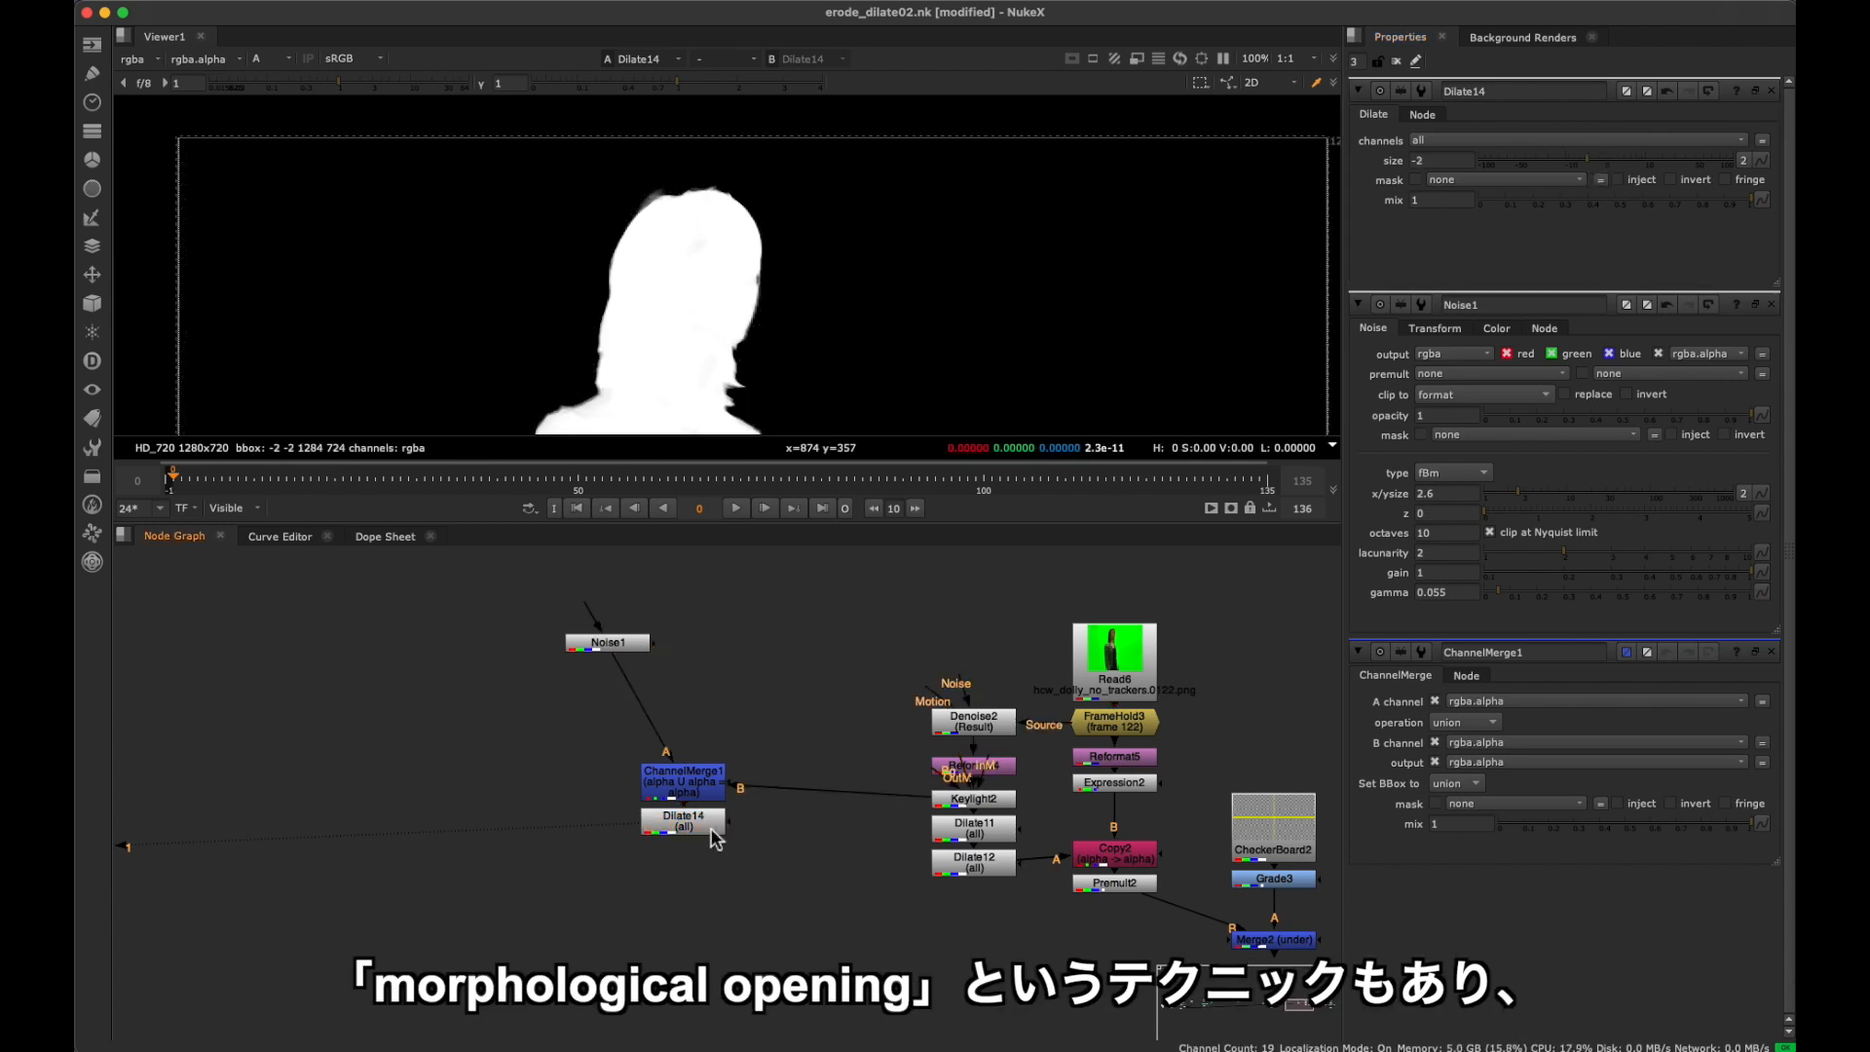
Duplicate Dilate14 directly below itself and set the copy's size to 2.
{"action": "left_click", "coordinate": [709, 826]}
{"action": "key", "text": "ctrl+c"}
{"action": "key", "text": "ctrl+v"}
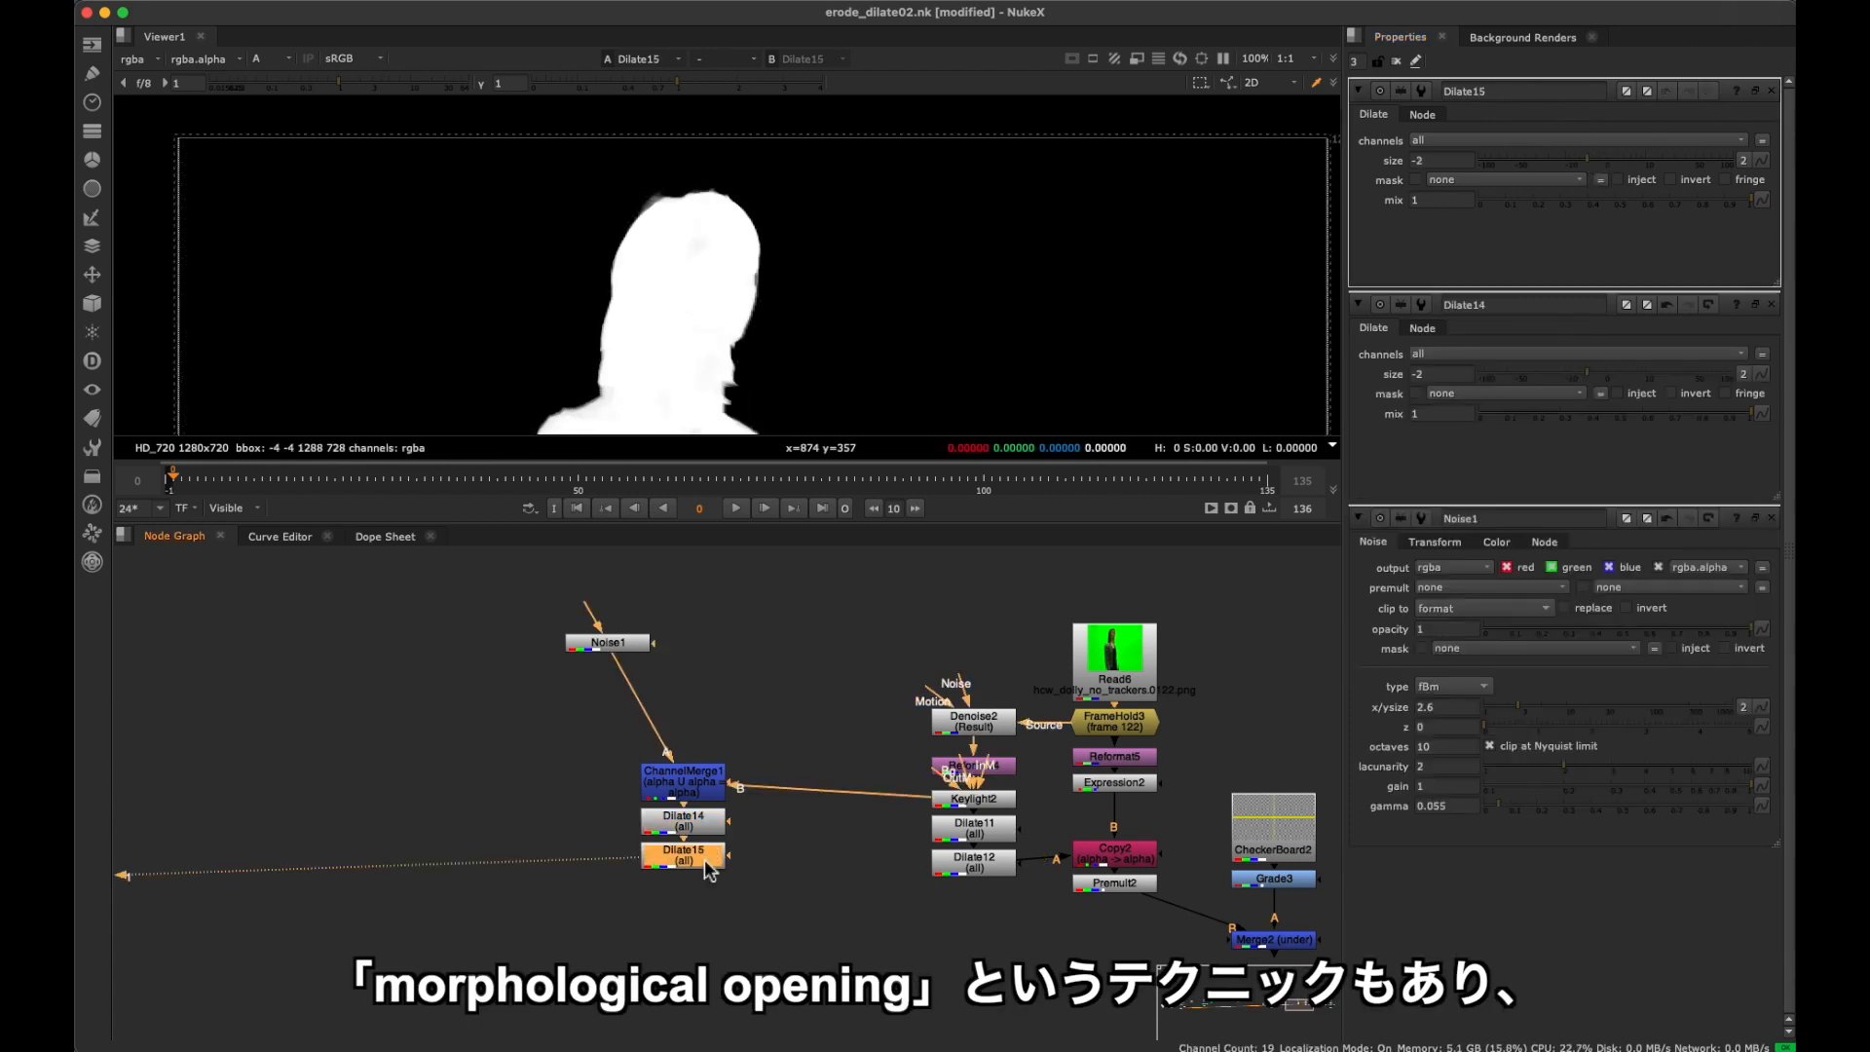
{"action": "double_click", "coordinate": [1432, 164]}
{"action": "type", "text": "2"}
{"action": "key", "text": "Return"}
{"action": "left_click", "coordinate": [683, 875]}
{"action": "left_click_drag", "start_coordinate": [686, 861], "coordinate": [685, 873]}
Toggle Dilate14 and Dilate15 off and on together to compare the noisy and cleaned alpha.
{"action": "left_click", "coordinate": [688, 829], "text": "shift"}
{"action": "key", "text": "d"}
{"action": "key", "text": "d"}
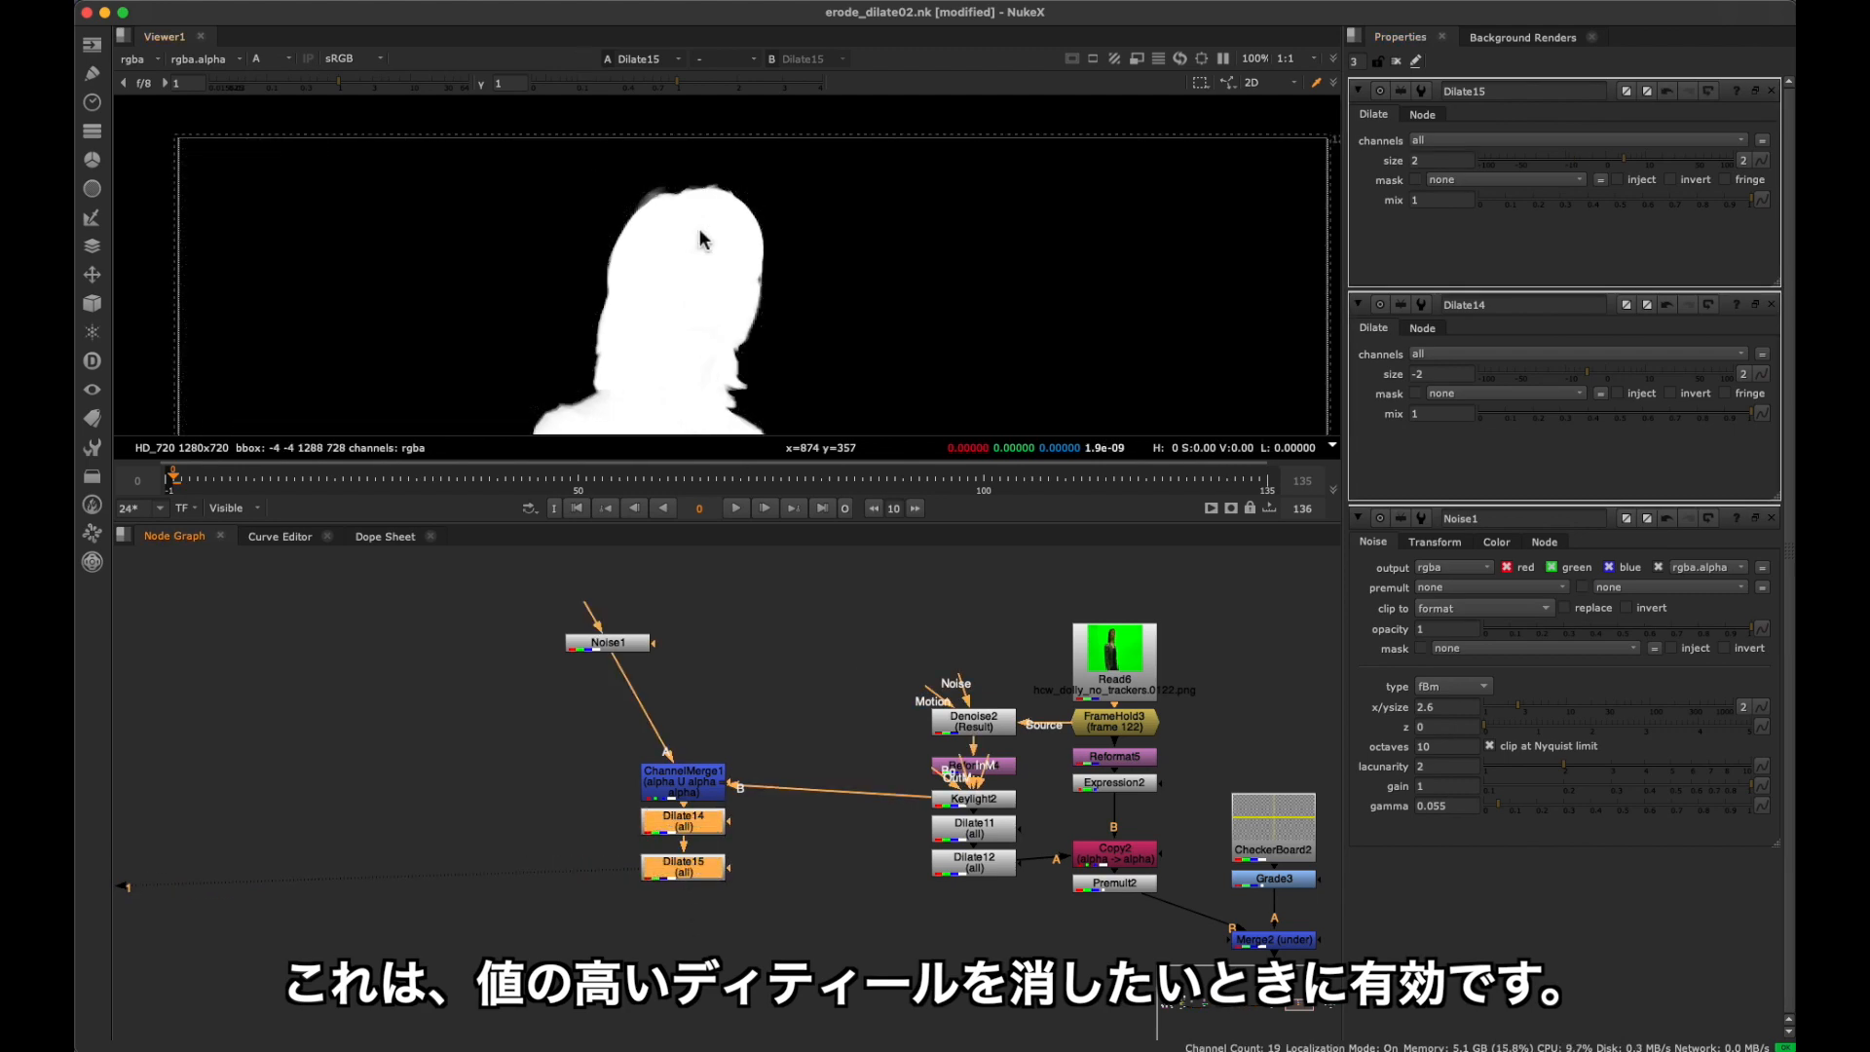
{"action": "key", "text": "equal"}
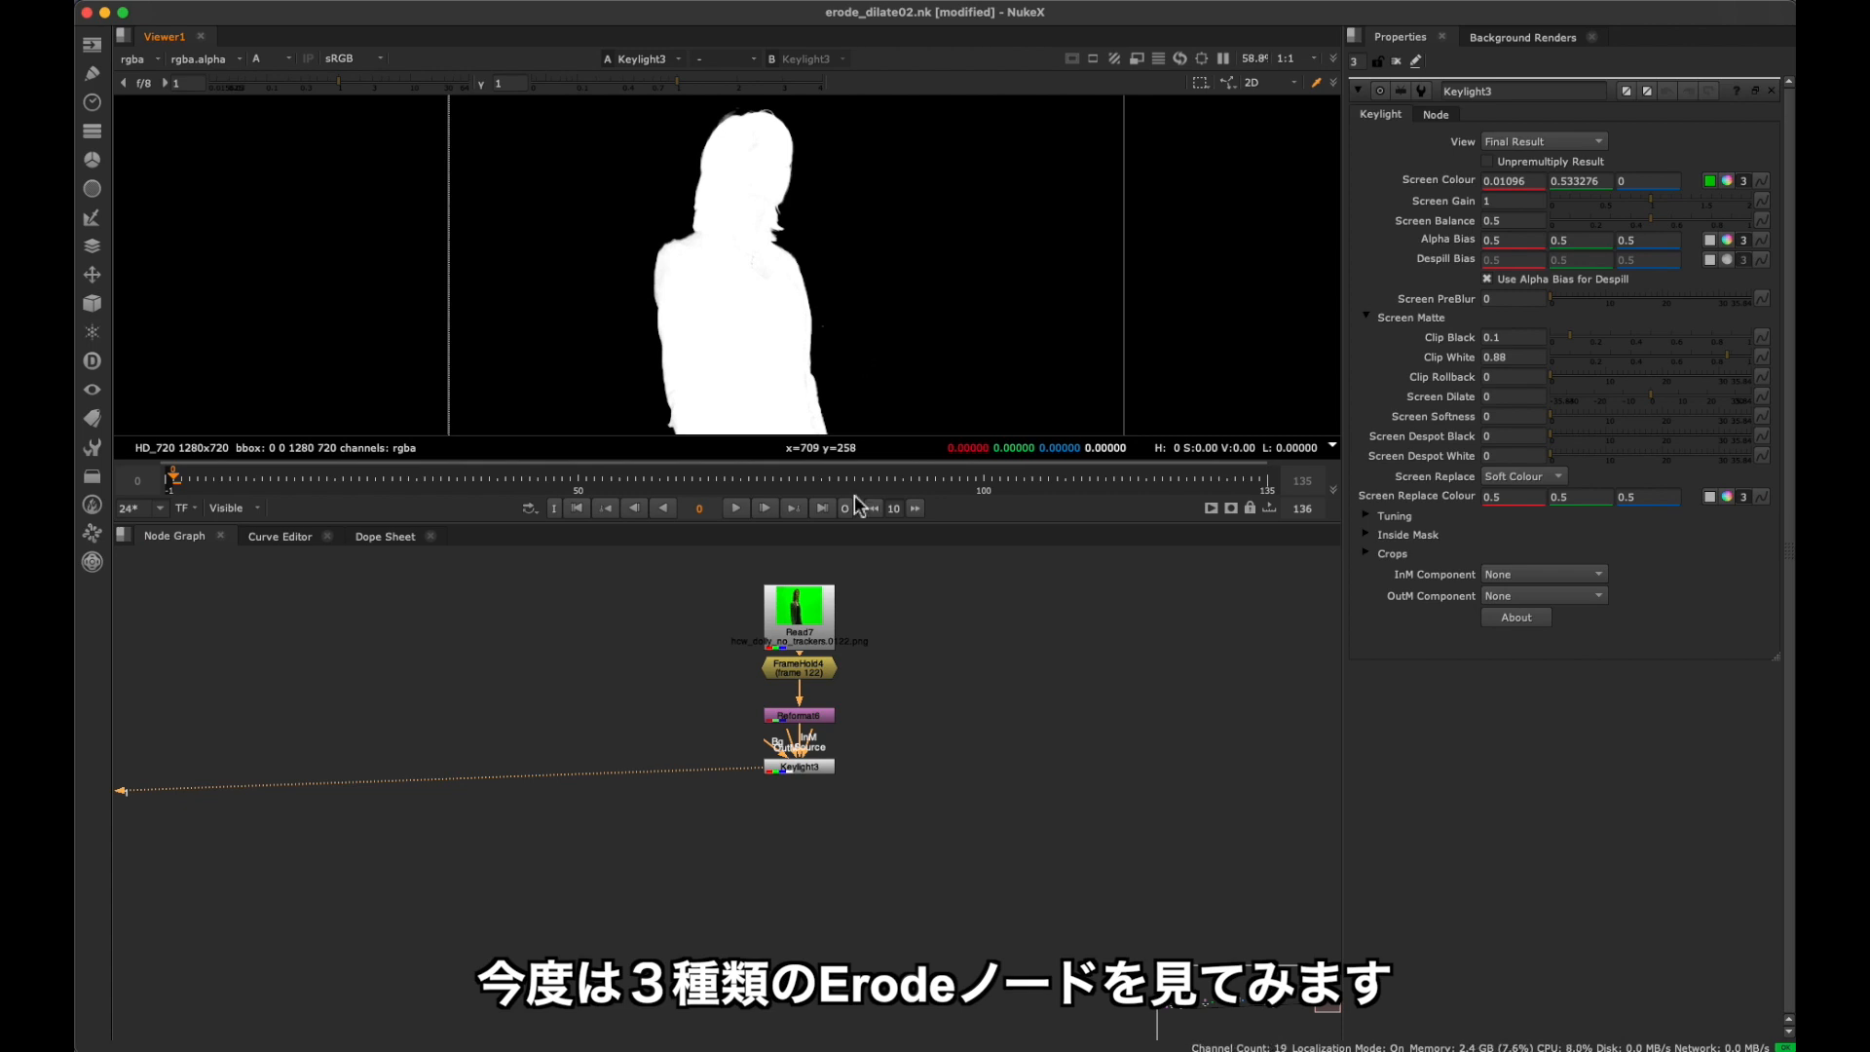
Add an Erode (fast) node below Keylight3 and connect its input to Keylight3.
{"action": "key", "text": "space"}
{"action": "scroll", "coordinate": [949, 611], "scroll_direction": "up", "scroll_amount": 3}
{"action": "key", "text": "Tab"}
{"action": "type", "text": "erode"}
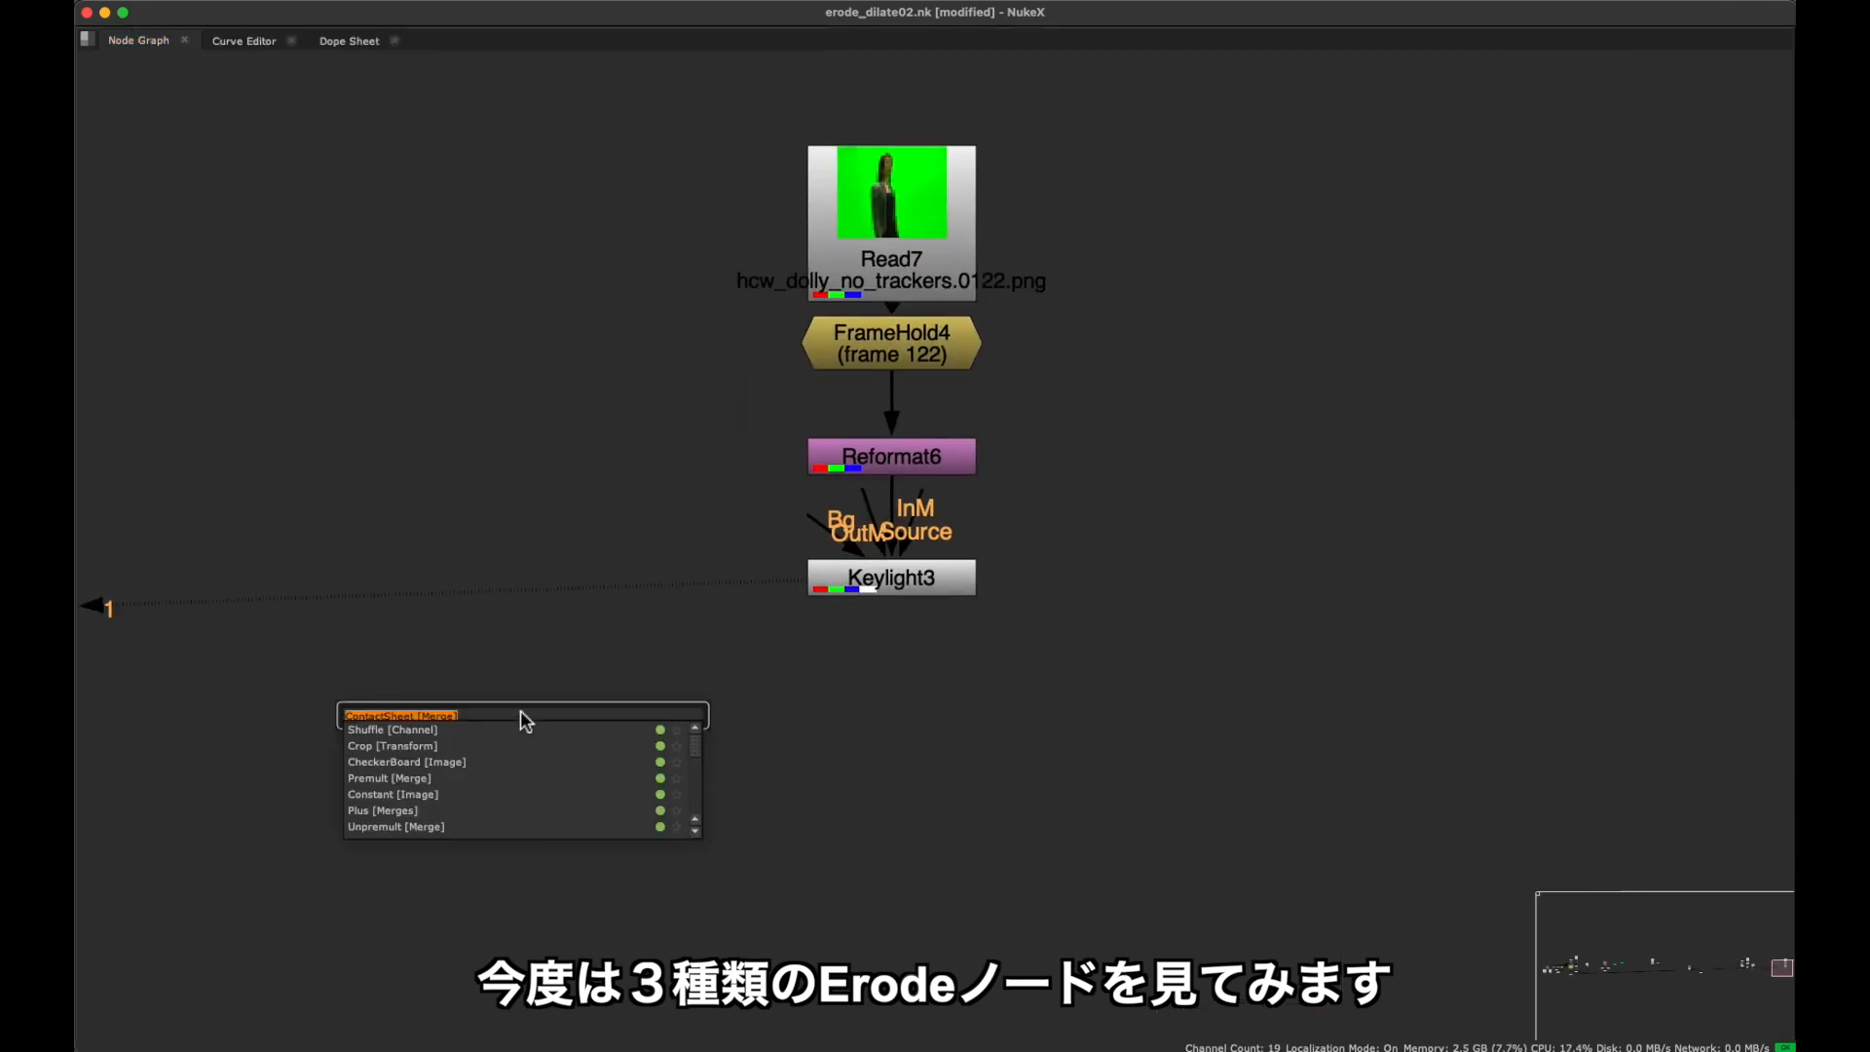
{"action": "key", "text": "Return"}
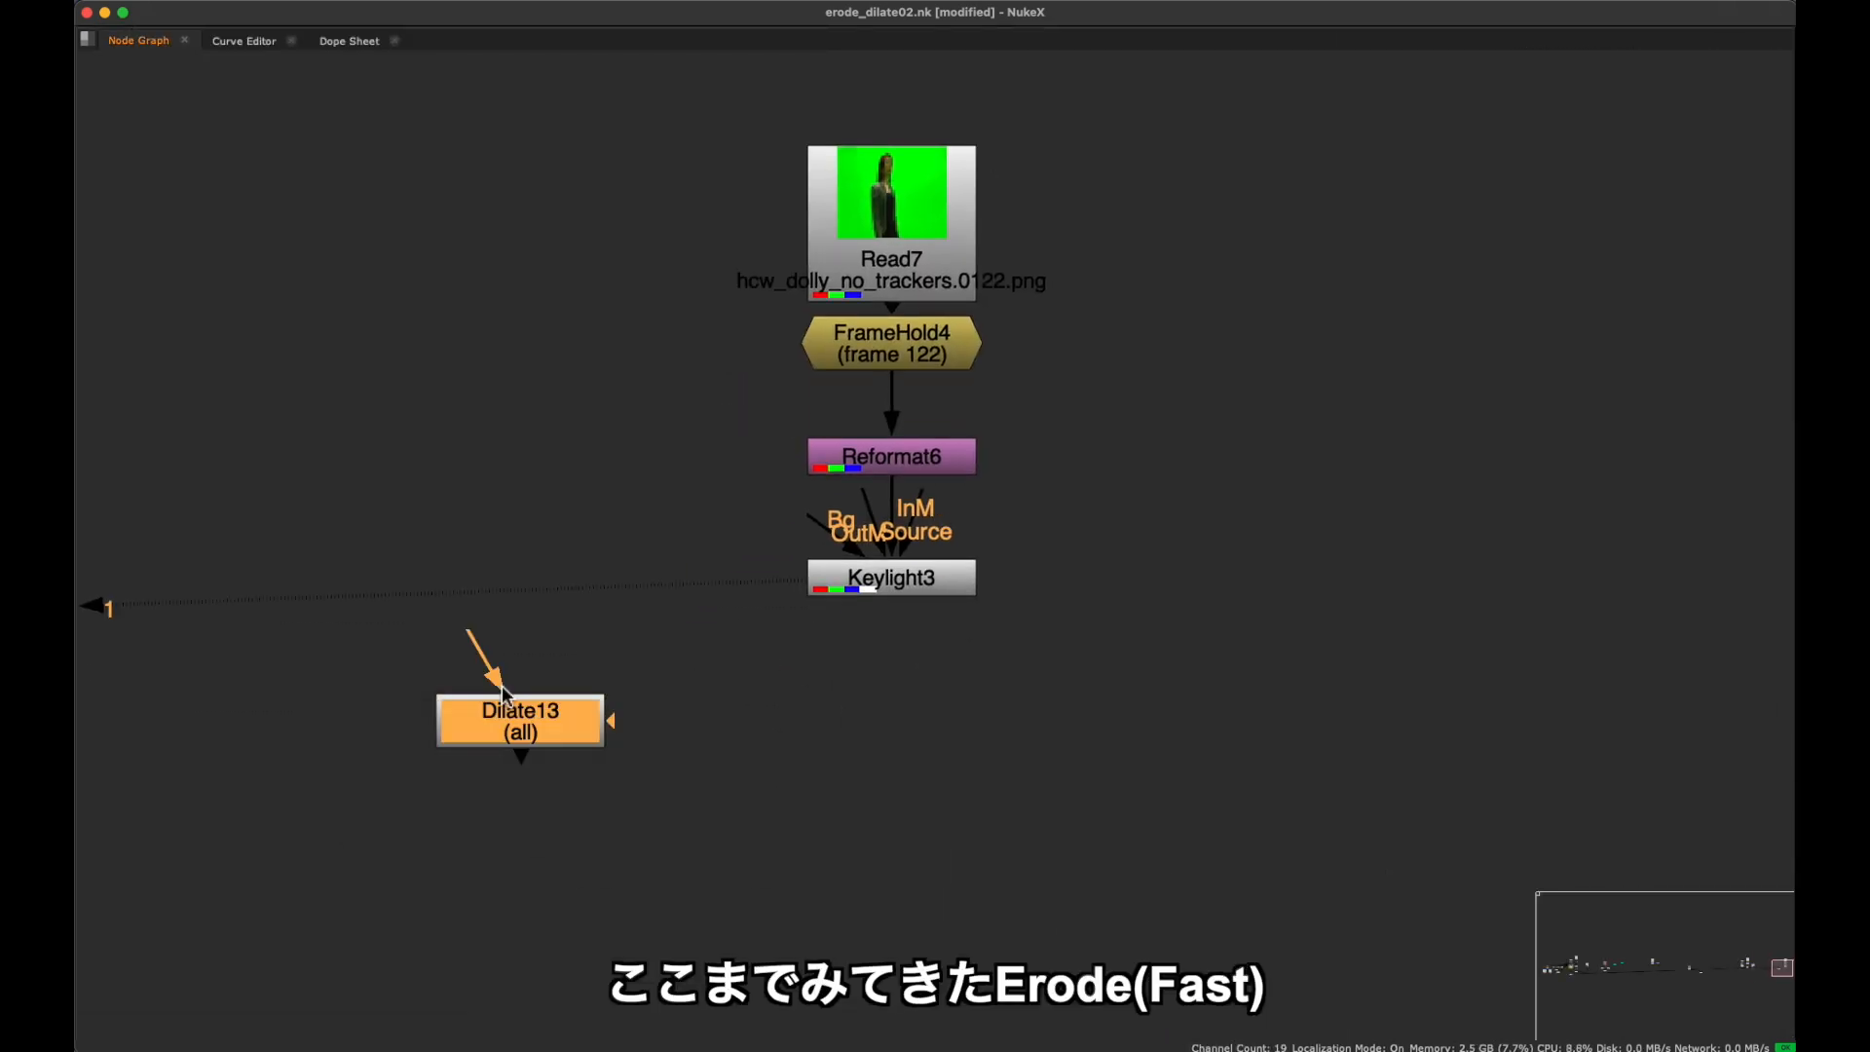
{"action": "left_click_drag", "start_coordinate": [490, 651], "coordinate": [848, 574]}
Add an Erode (filter) node beside Dilate13 and connect its input to Keylight3.
{"action": "key", "text": "Tab"}
{"action": "type", "text": "erode"}
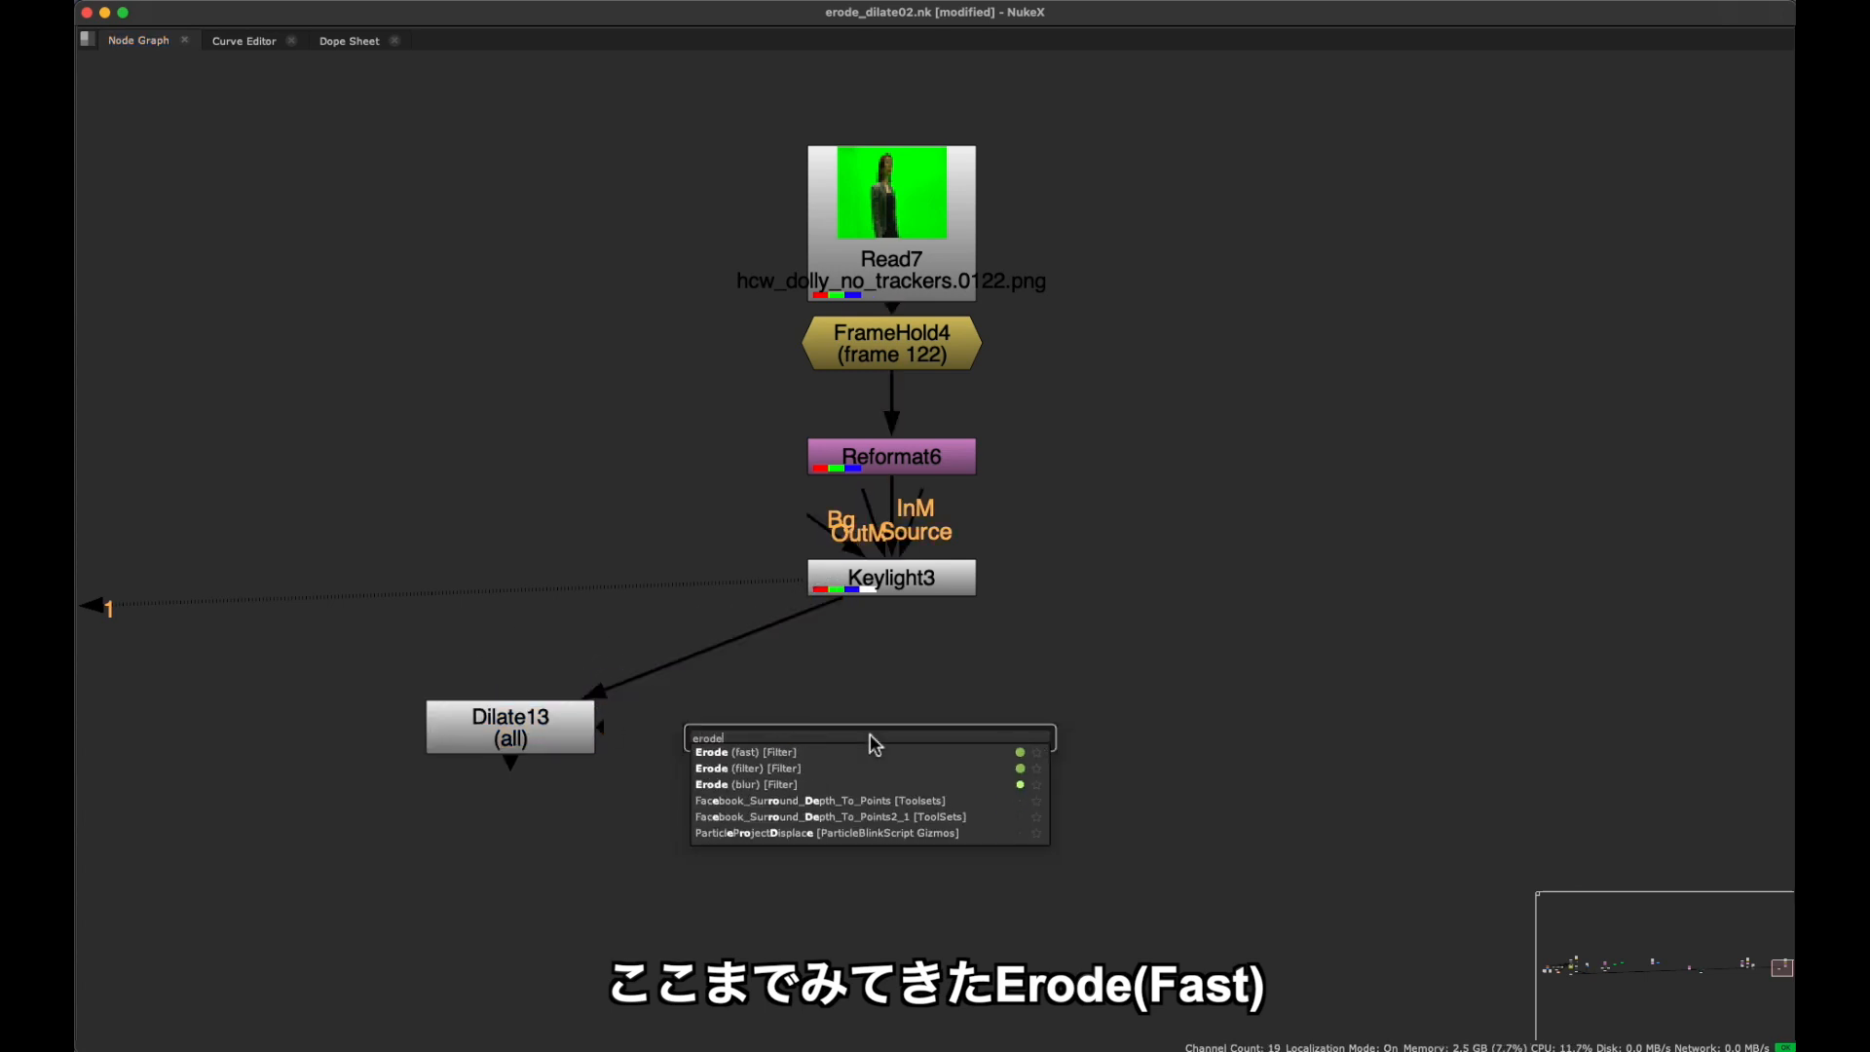
{"action": "key", "text": "Down"}
{"action": "key", "text": "Return"}
{"action": "left_click_drag", "start_coordinate": [775, 663], "coordinate": [888, 584]}
{"action": "left_click_drag", "start_coordinate": [874, 751], "coordinate": [948, 743]}
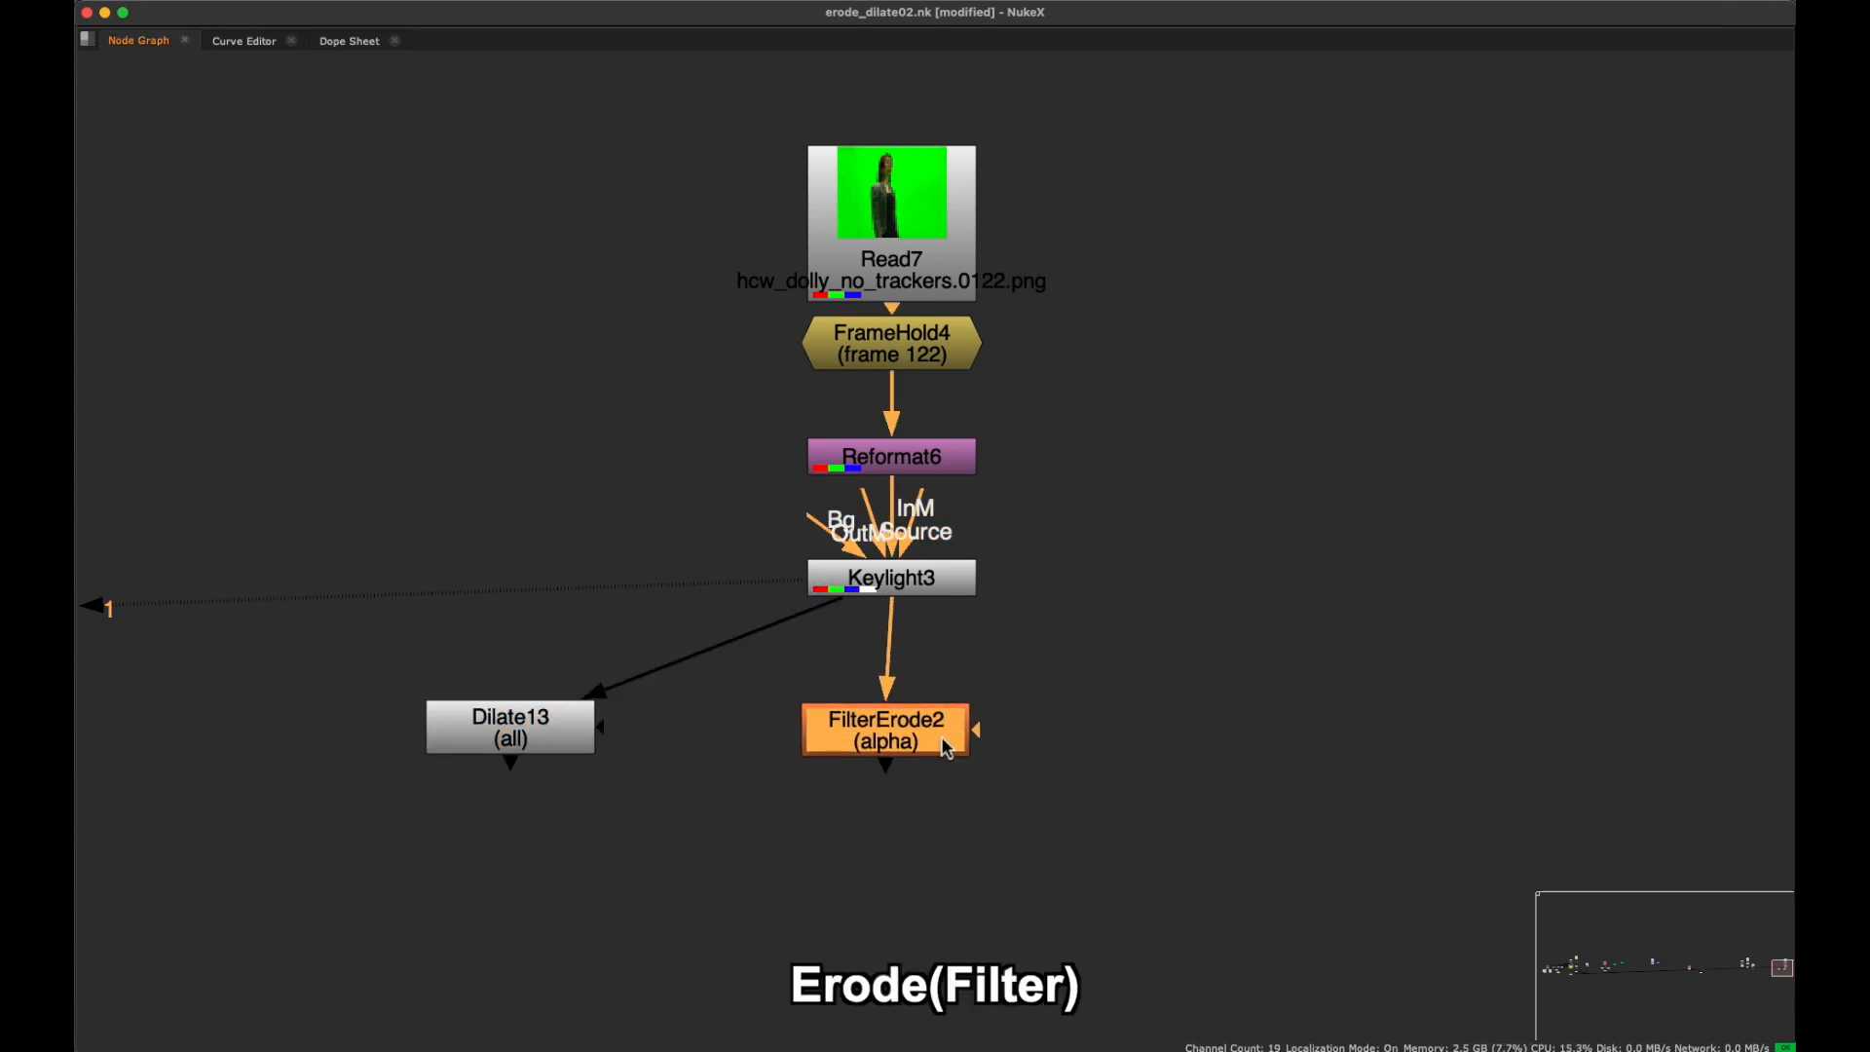
Add an Erode (blur) node, connect it to Keylight3 and align it with FilterErode2.
{"action": "left_click", "coordinate": [1213, 726]}
{"action": "key", "text": "Tab"}
{"action": "type", "text": "erode"}
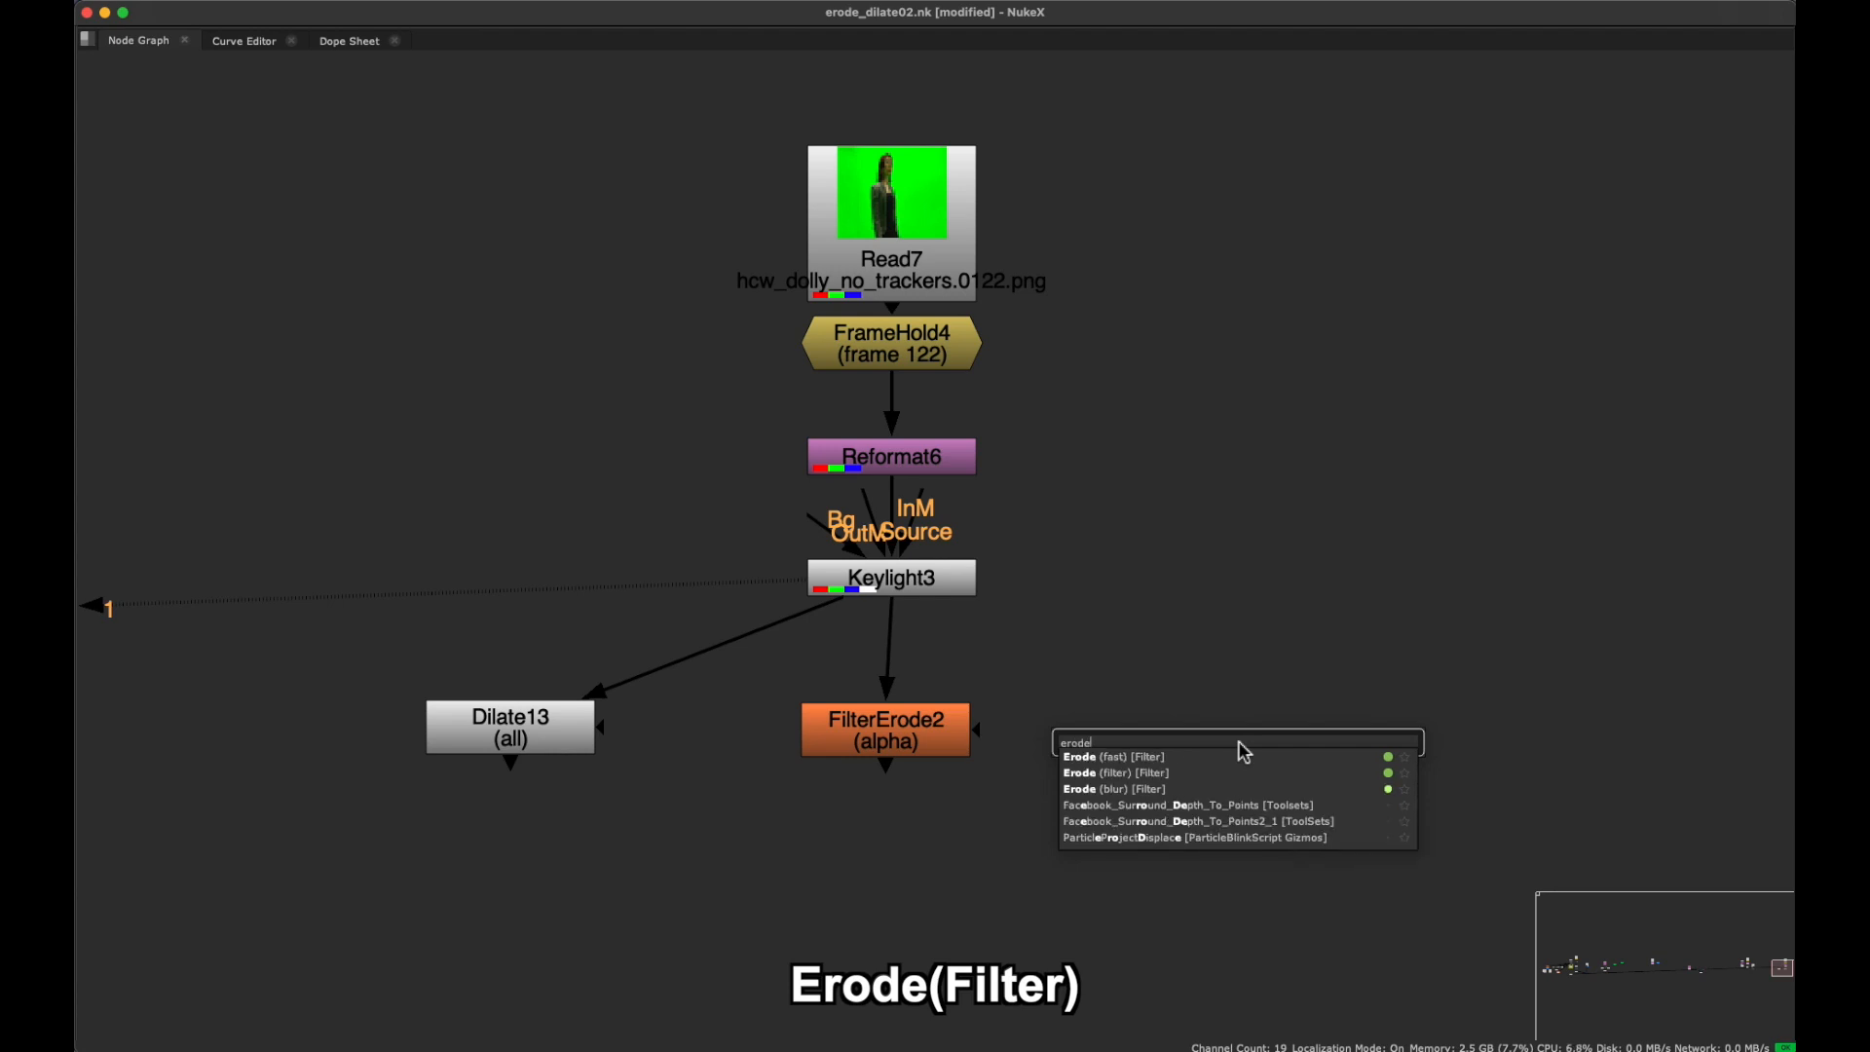
{"action": "key", "text": "Down"}
{"action": "key", "text": "Return"}
{"action": "left_click_drag", "start_coordinate": [946, 740], "coordinate": [966, 749]}
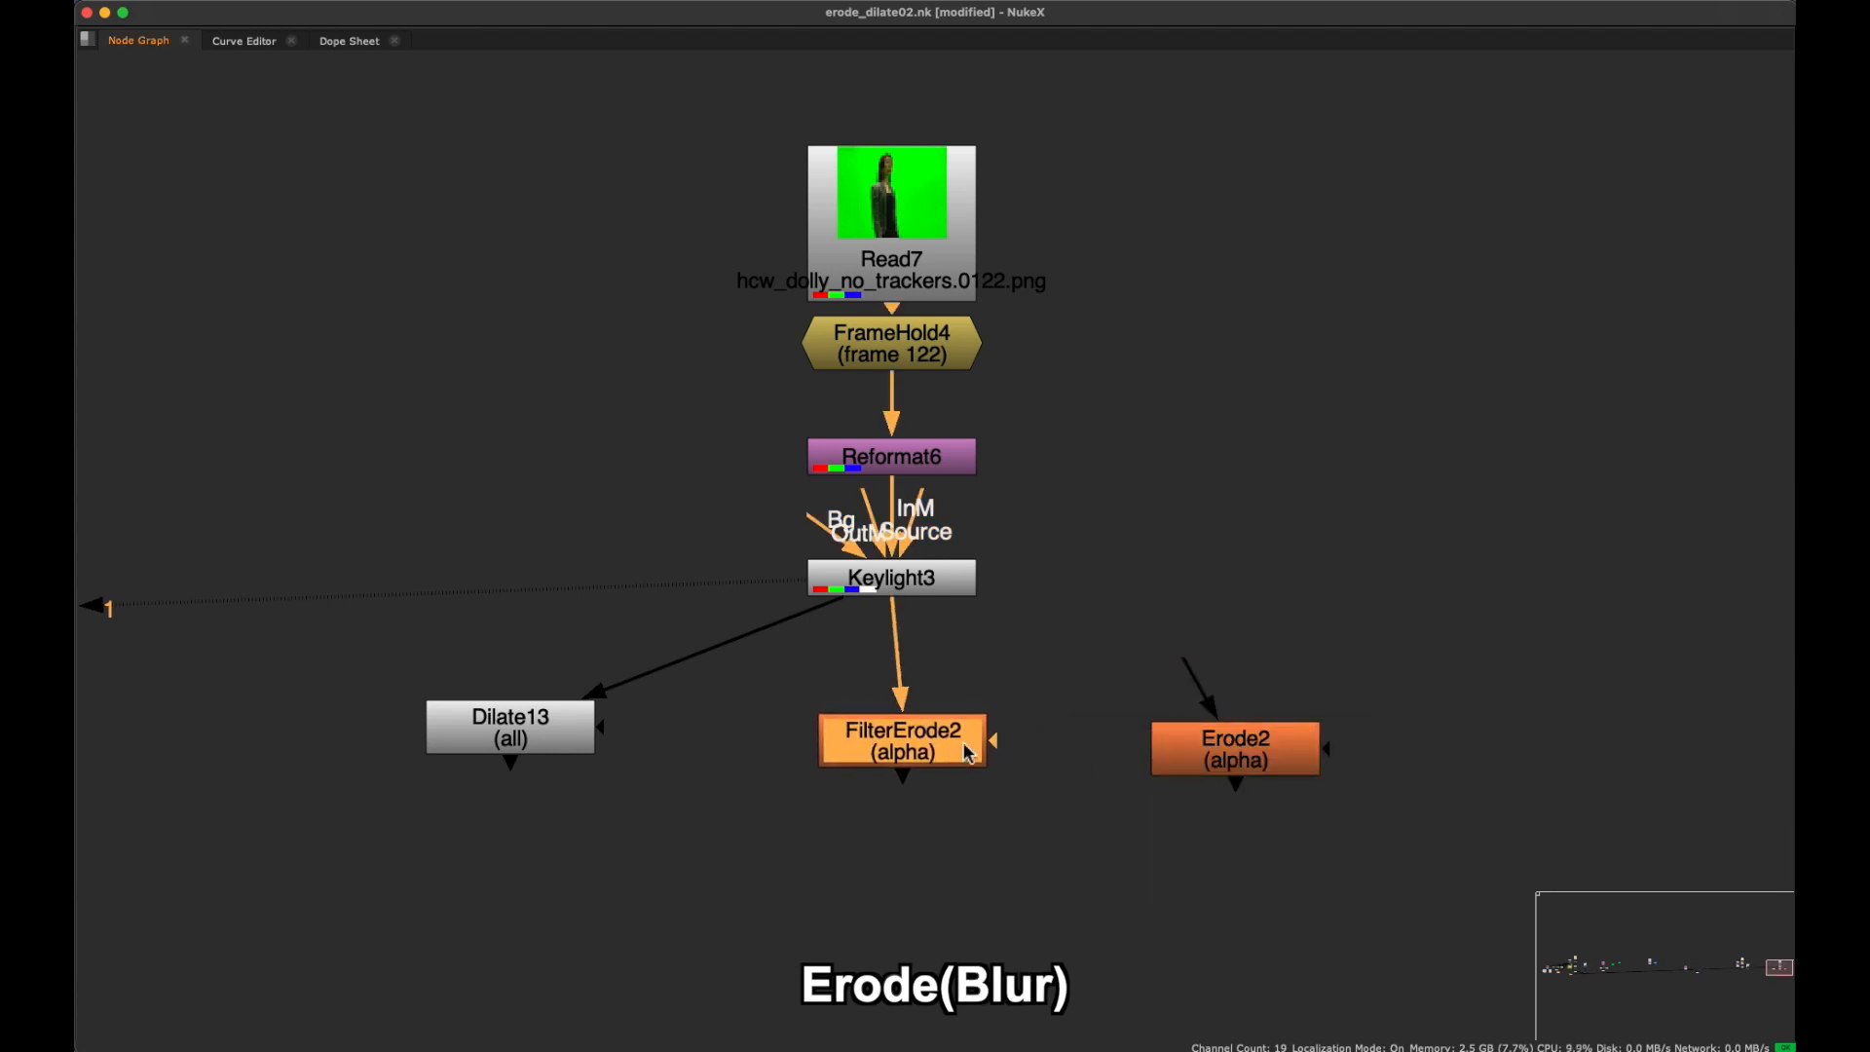
{"action": "left_click_drag", "start_coordinate": [1184, 672], "coordinate": [966, 598]}
{"action": "left_click_drag", "start_coordinate": [926, 744], "coordinate": [916, 753]}
{"action": "left_click_drag", "start_coordinate": [1242, 736], "coordinate": [1254, 724]}
{"action": "left_click", "coordinate": [951, 743]}
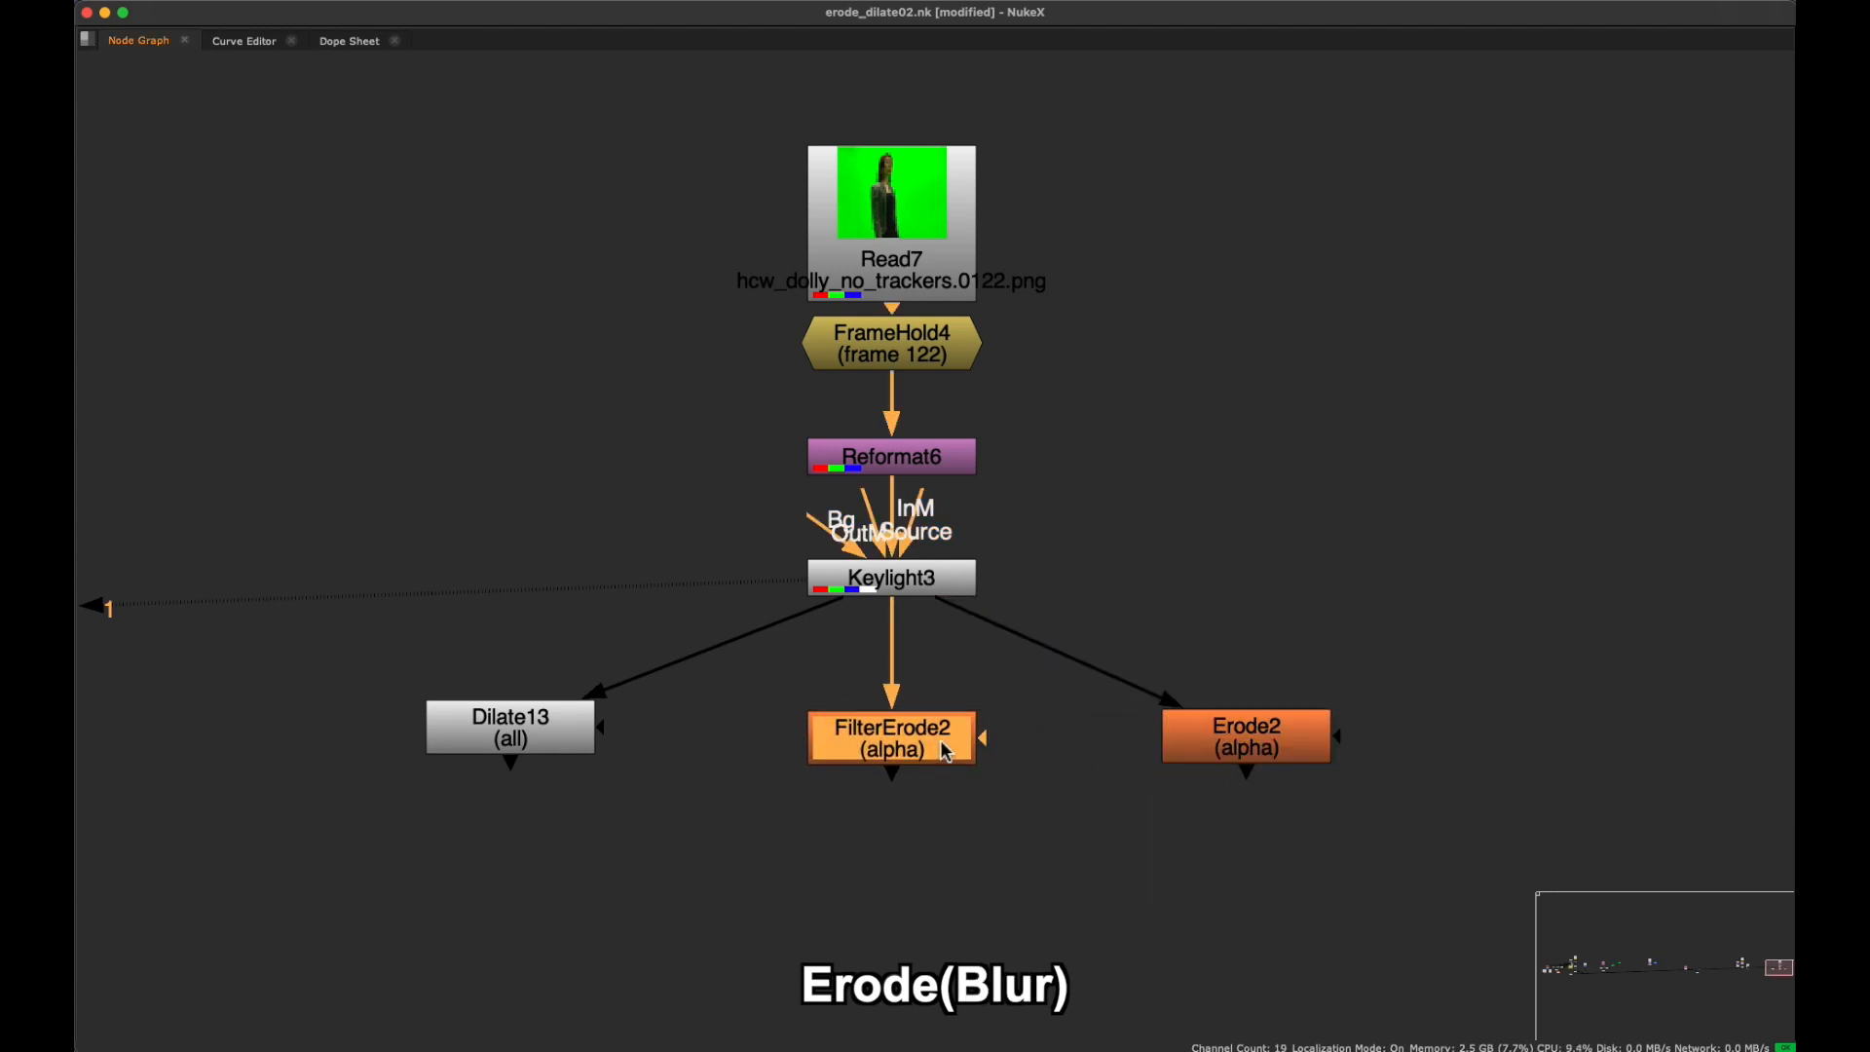
Open the properties of Dilate13, FilterErode2 and Erode2 and read each node's help description.
{"action": "left_click", "coordinate": [893, 873]}
{"action": "key", "text": "space"}
{"action": "left_click", "coordinate": [545, 733]}
{"action": "left_click", "coordinate": [836, 745]}
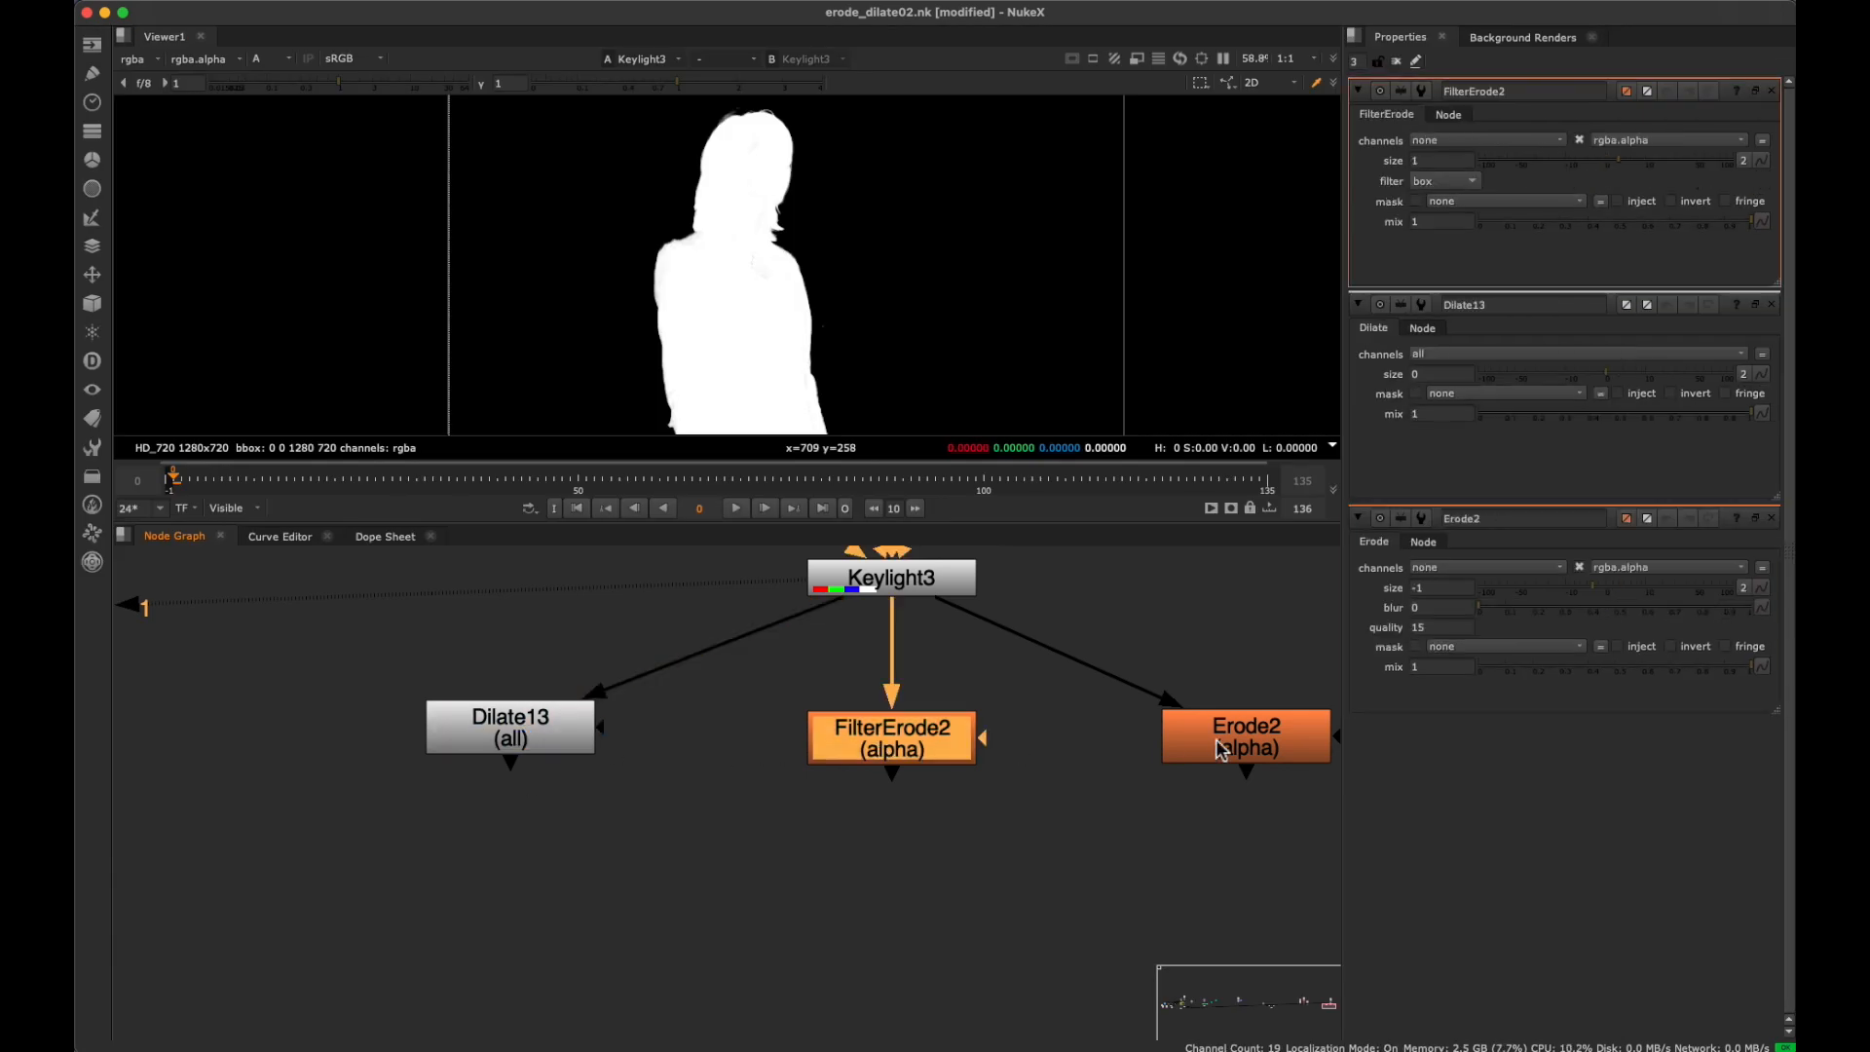
{"action": "left_click", "coordinate": [1247, 738]}
{"action": "mouse_move", "coordinate": [1744, 529]}
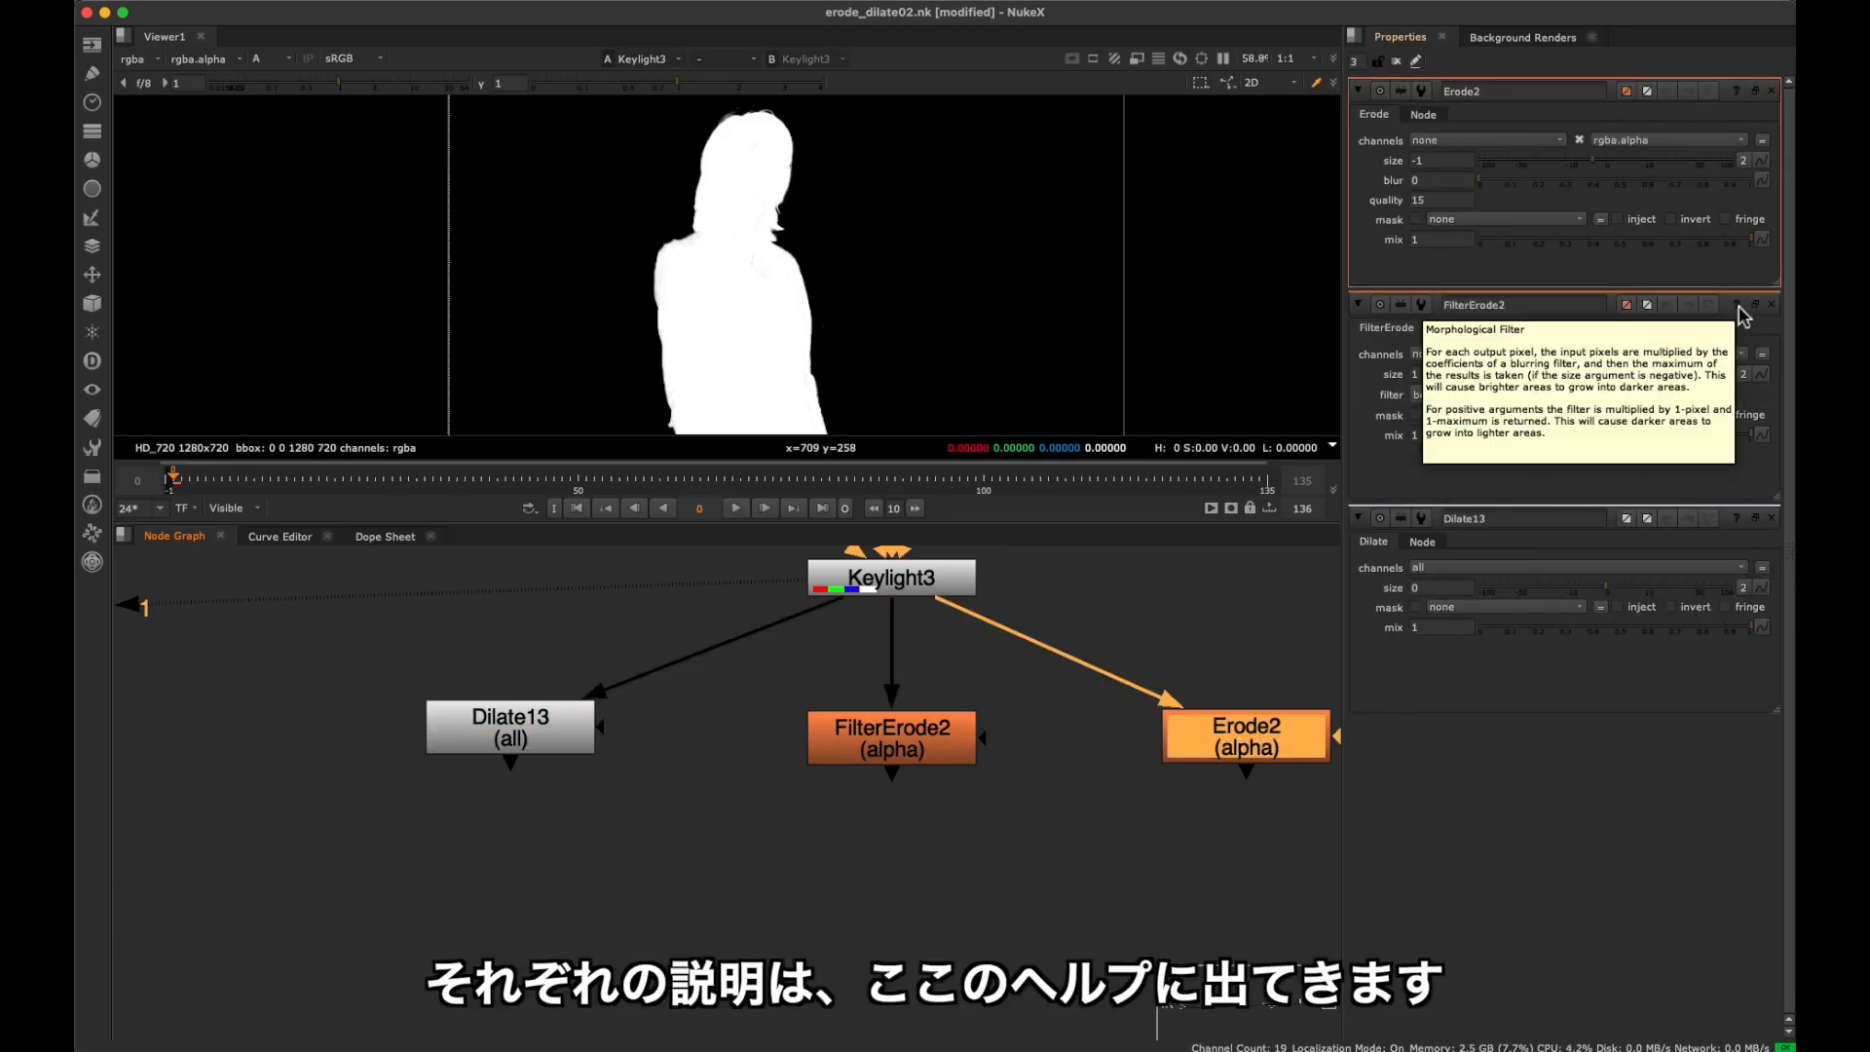
{"action": "mouse_move", "coordinate": [1738, 94]}
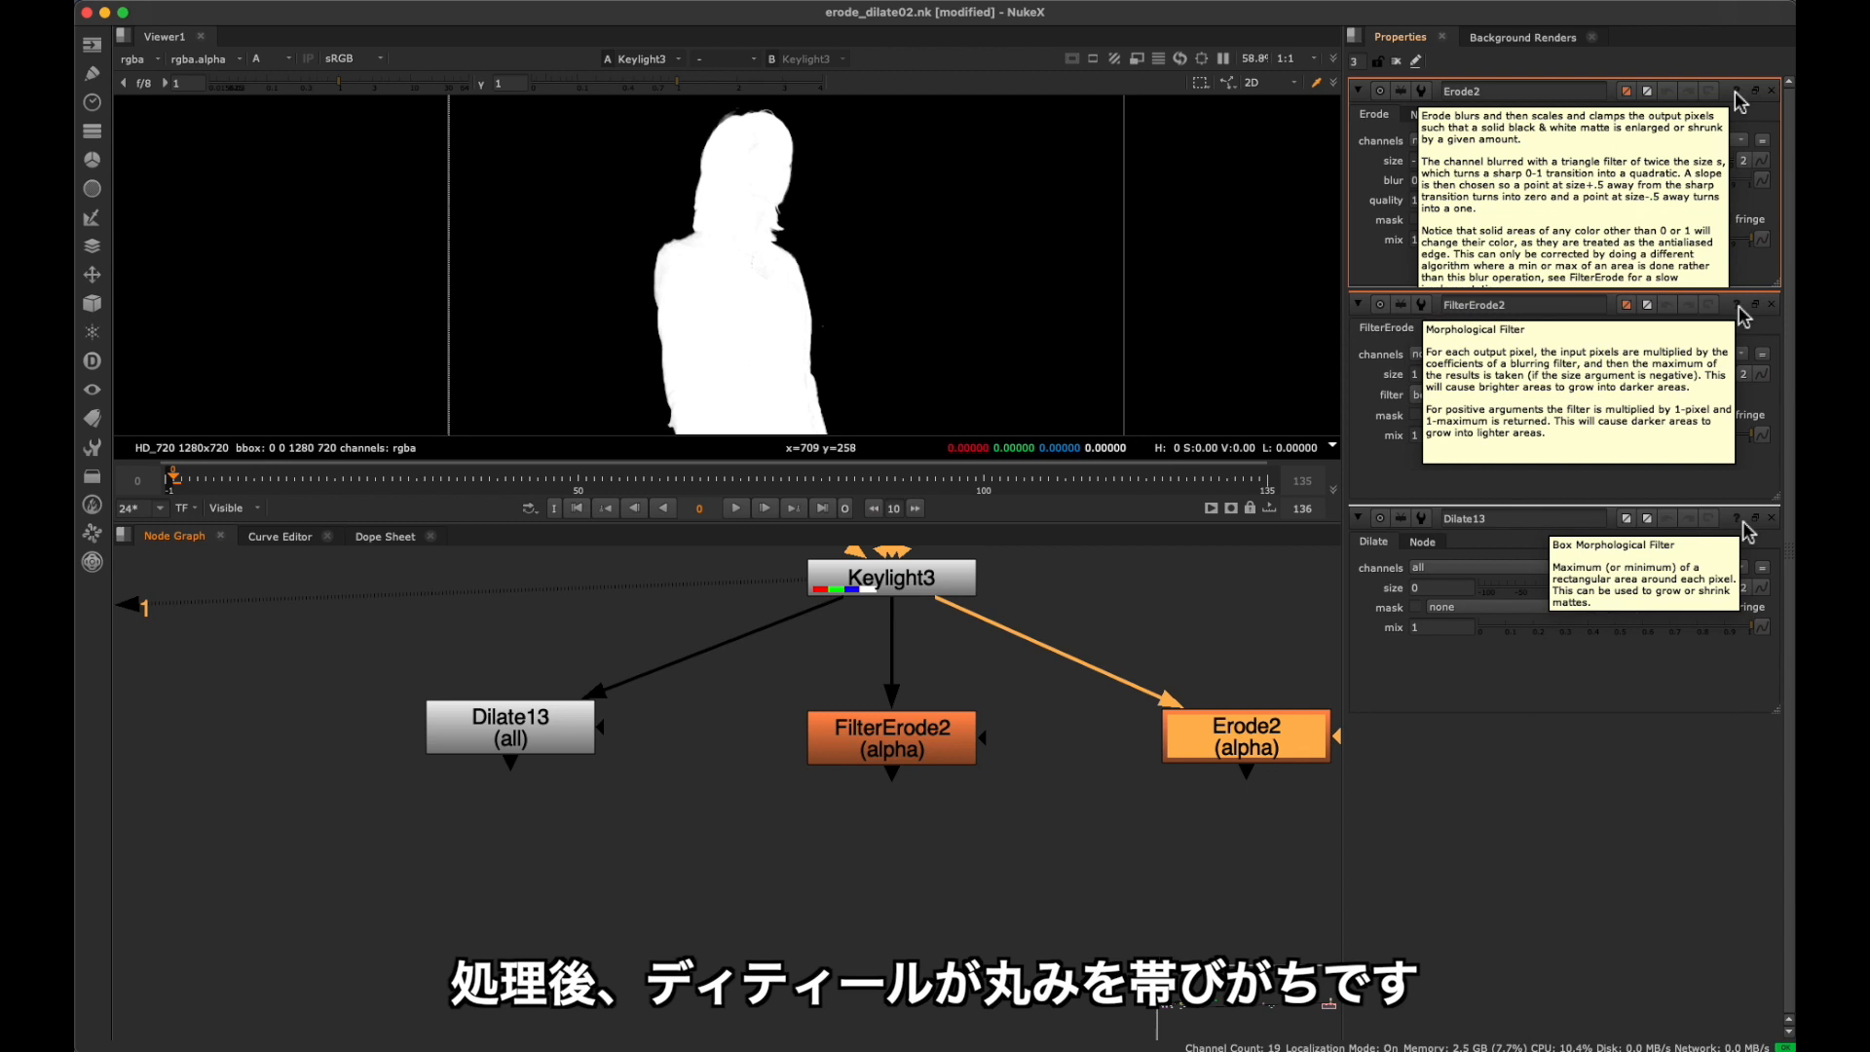
Link the sizes of FilterErode2 and Erode2 to Dilate13's size.
{"action": "left_click", "coordinate": [727, 838]}
{"action": "left_click_drag", "start_coordinate": [1444, 588], "coordinate": [1440, 162], "text": "ctrl"}
Add a ContactSheet fed by Dilate13, FilterErode2 and Erode2 as inputs 1, 2 and 3, and view it.
{"action": "key", "text": "Tab"}
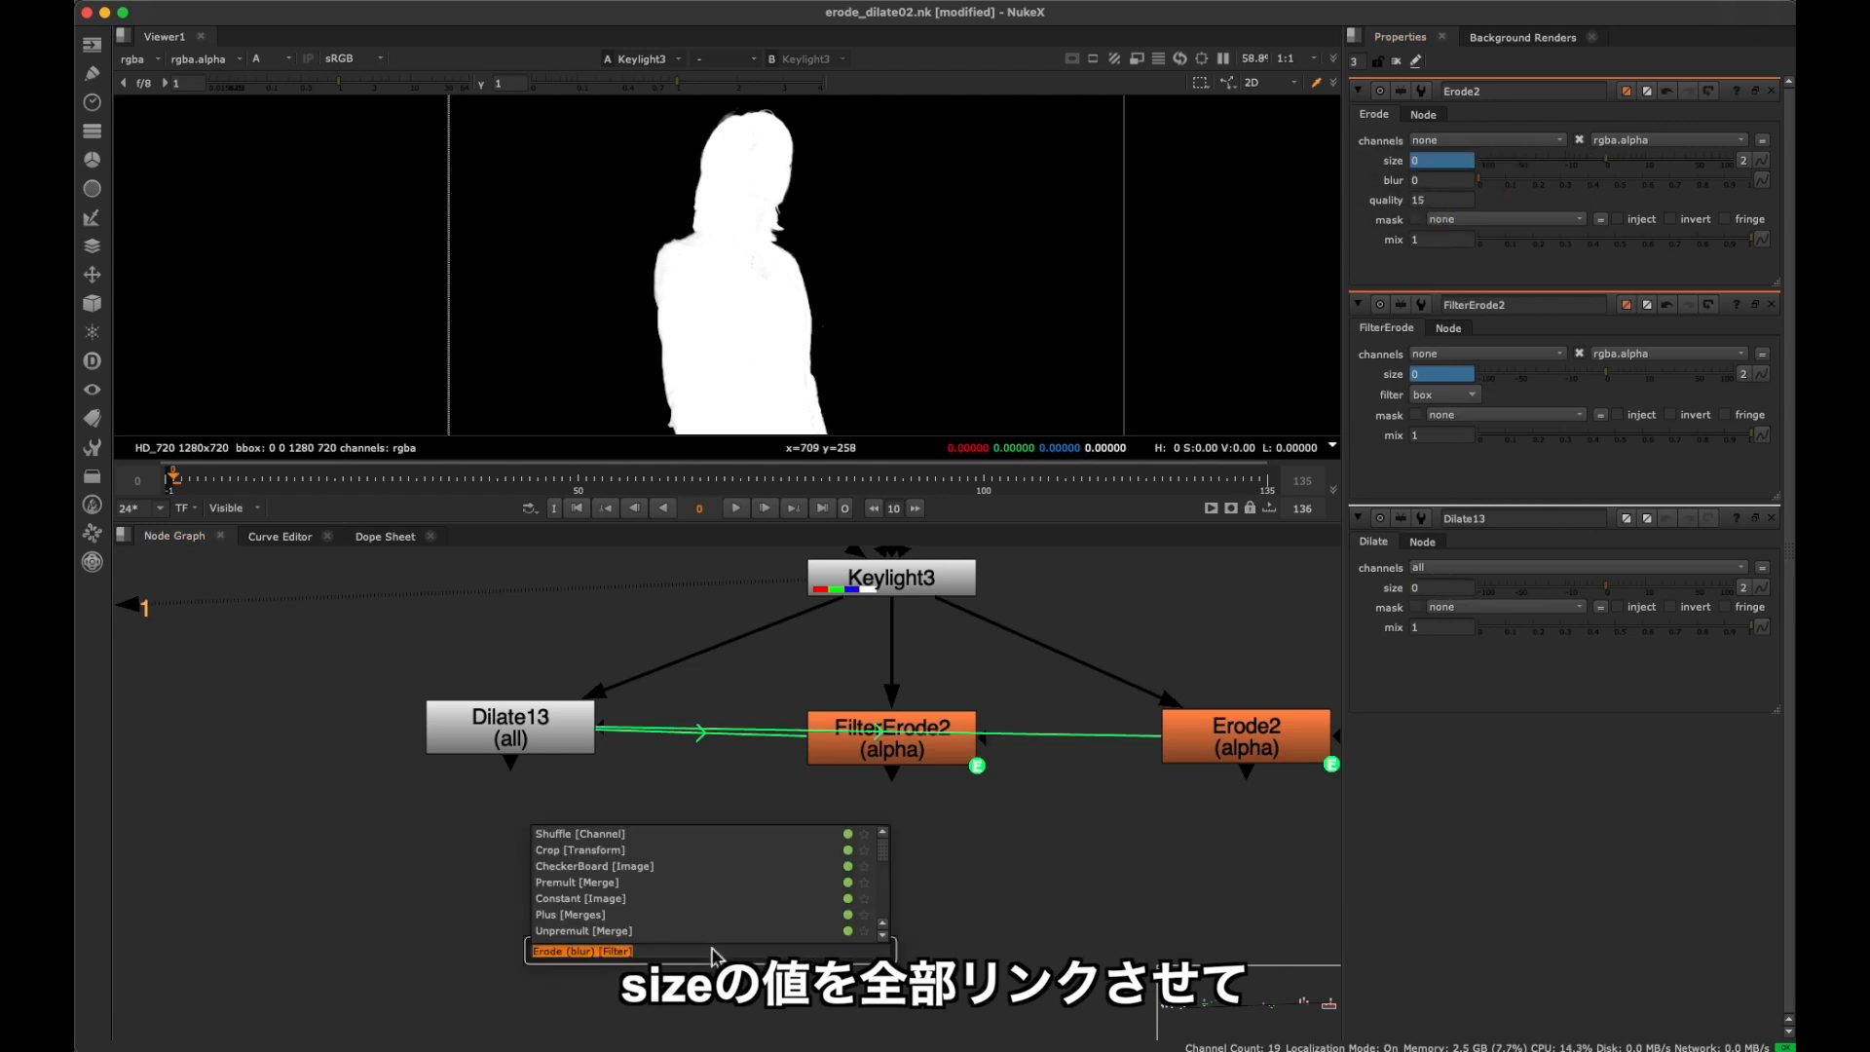
{"action": "type", "text": "contact"}
{"action": "key", "text": "Return"}
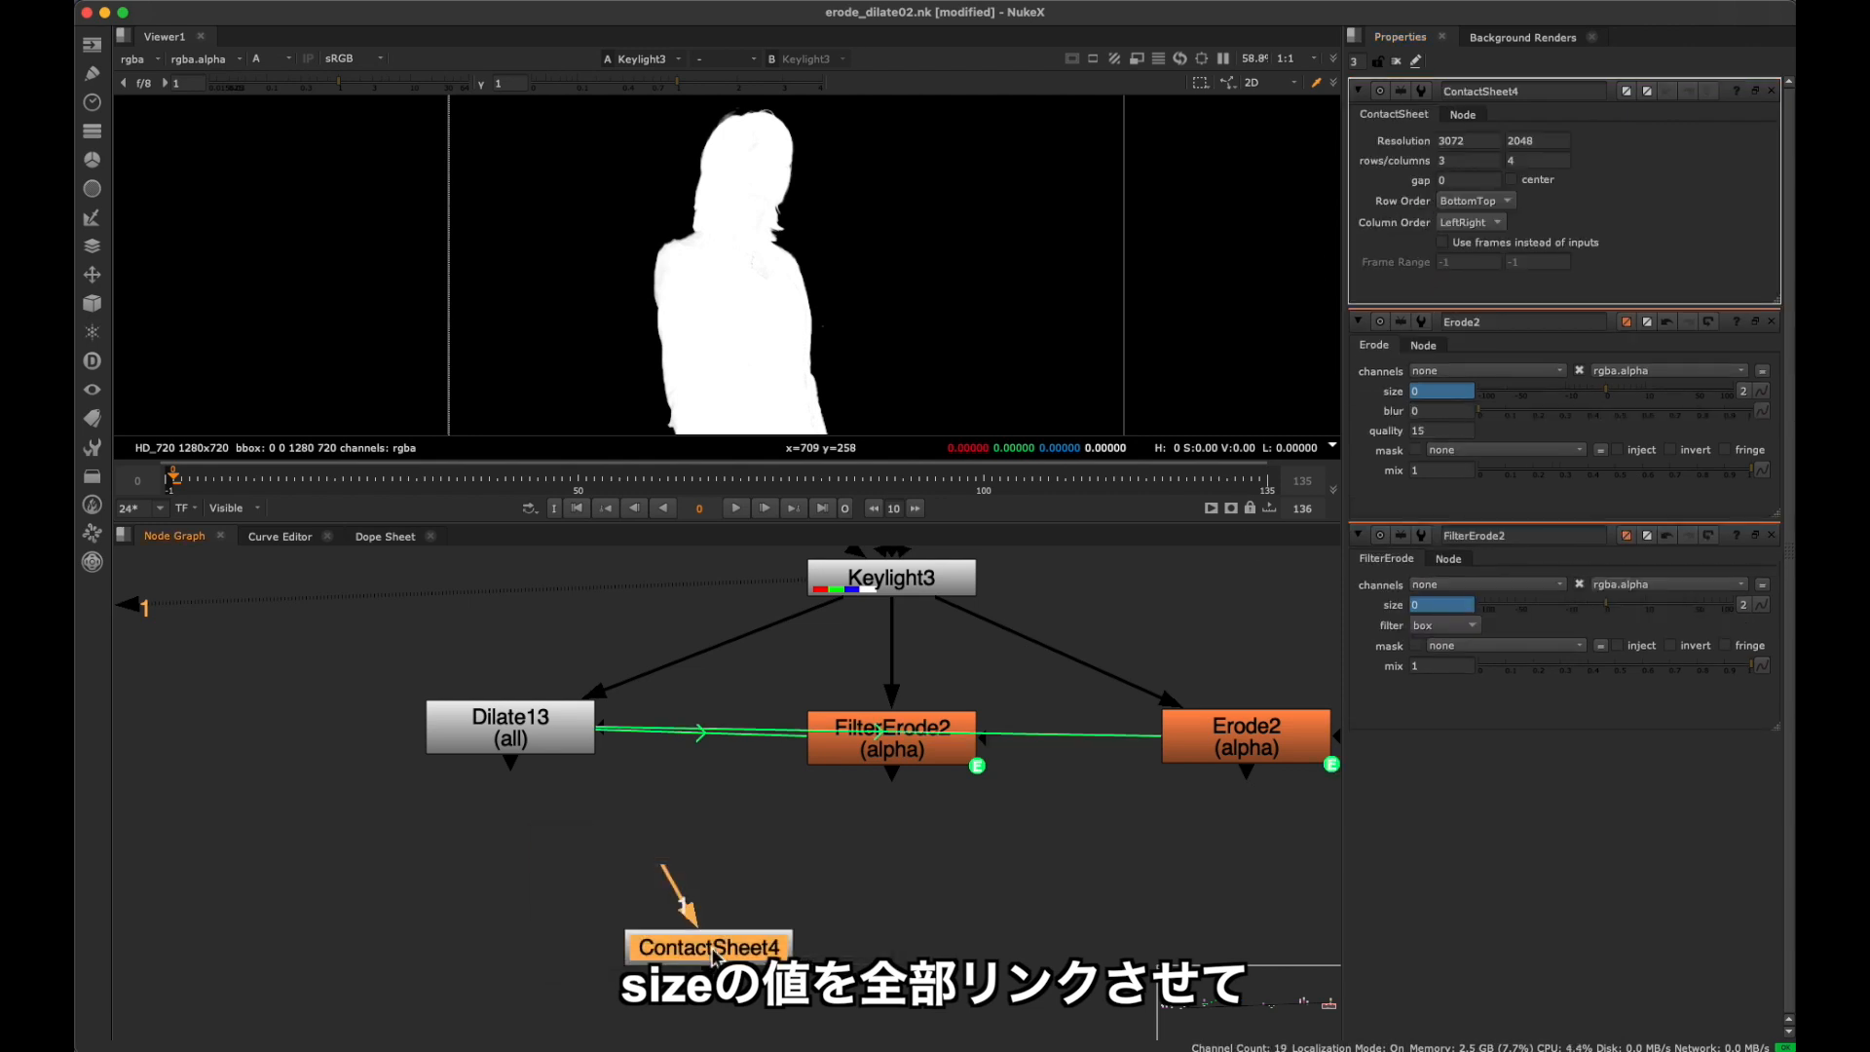
{"action": "left_click_drag", "start_coordinate": [688, 901], "coordinate": [511, 735]}
{"action": "left_click_drag", "start_coordinate": [745, 914], "coordinate": [887, 740]}
{"action": "left_click_drag", "start_coordinate": [775, 916], "coordinate": [1196, 770]}
{"action": "left_click_drag", "start_coordinate": [709, 948], "coordinate": [885, 922]}
{"action": "key", "text": "1"}
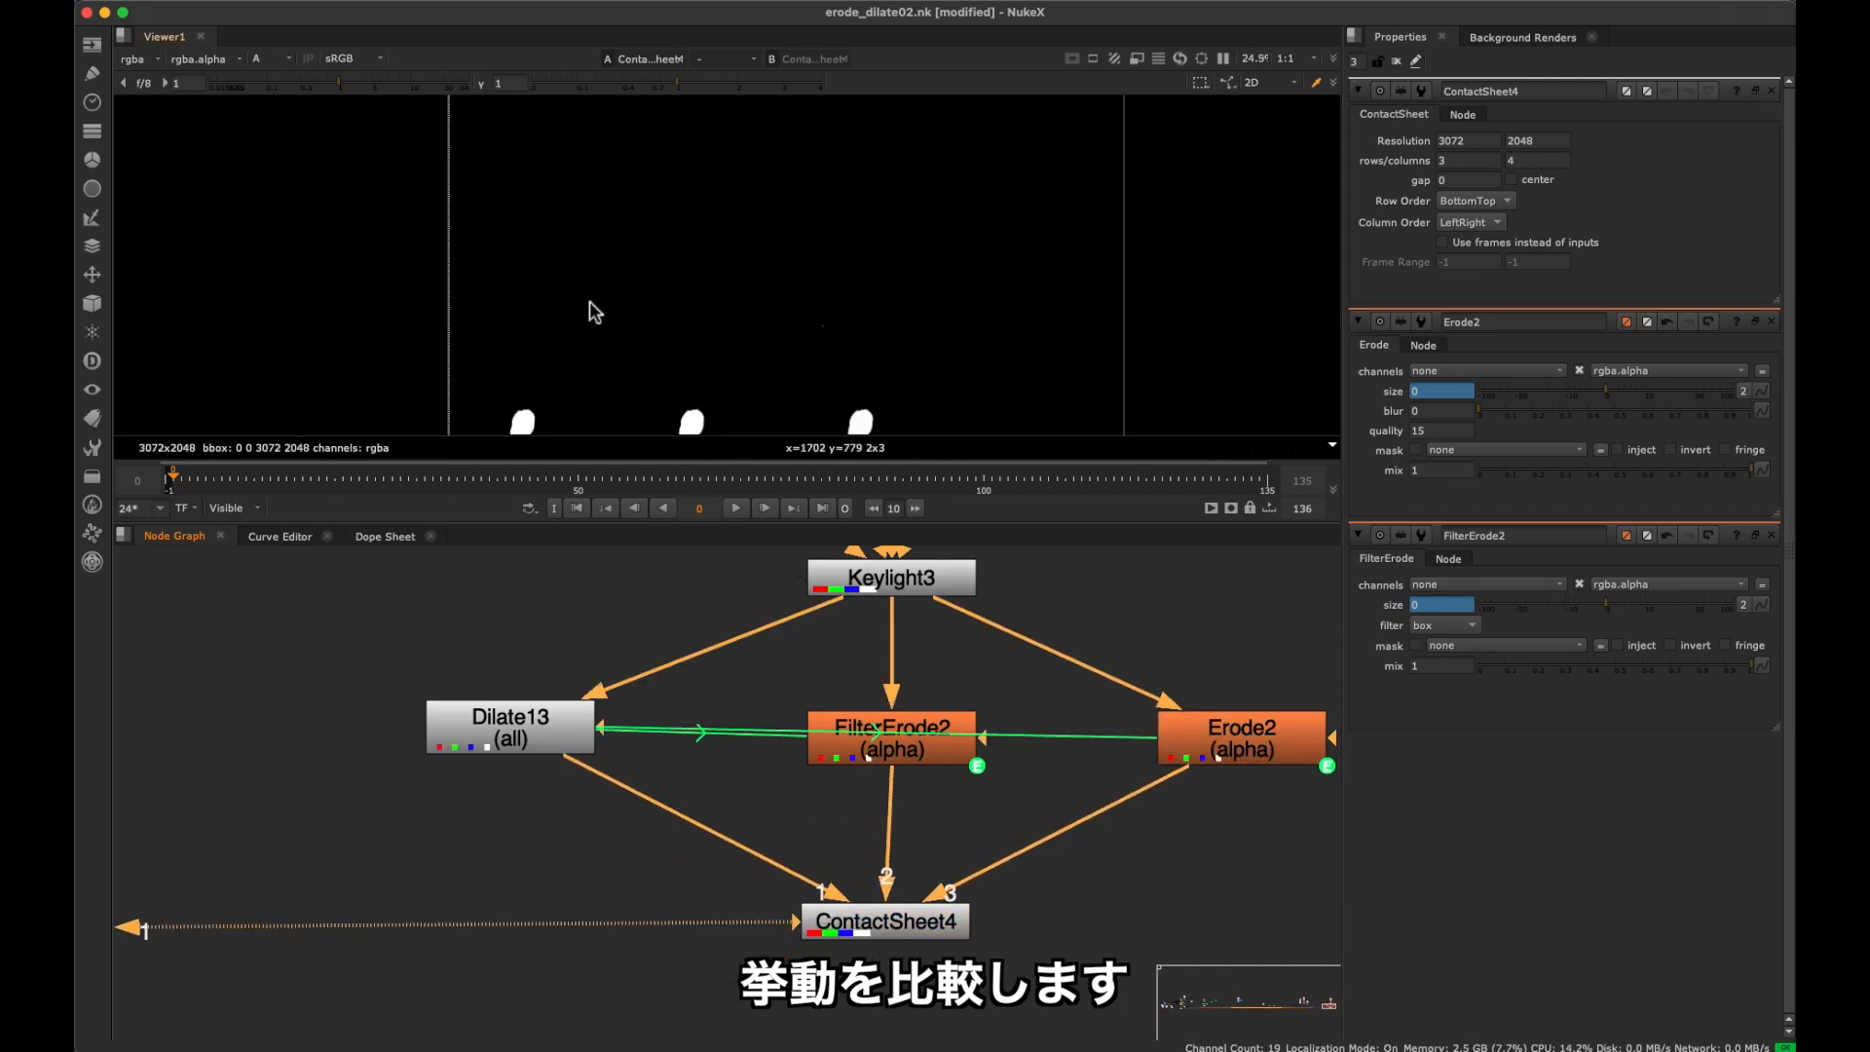
{"action": "scroll", "coordinate": [680, 251], "scroll_direction": "up", "scroll_amount": 5}
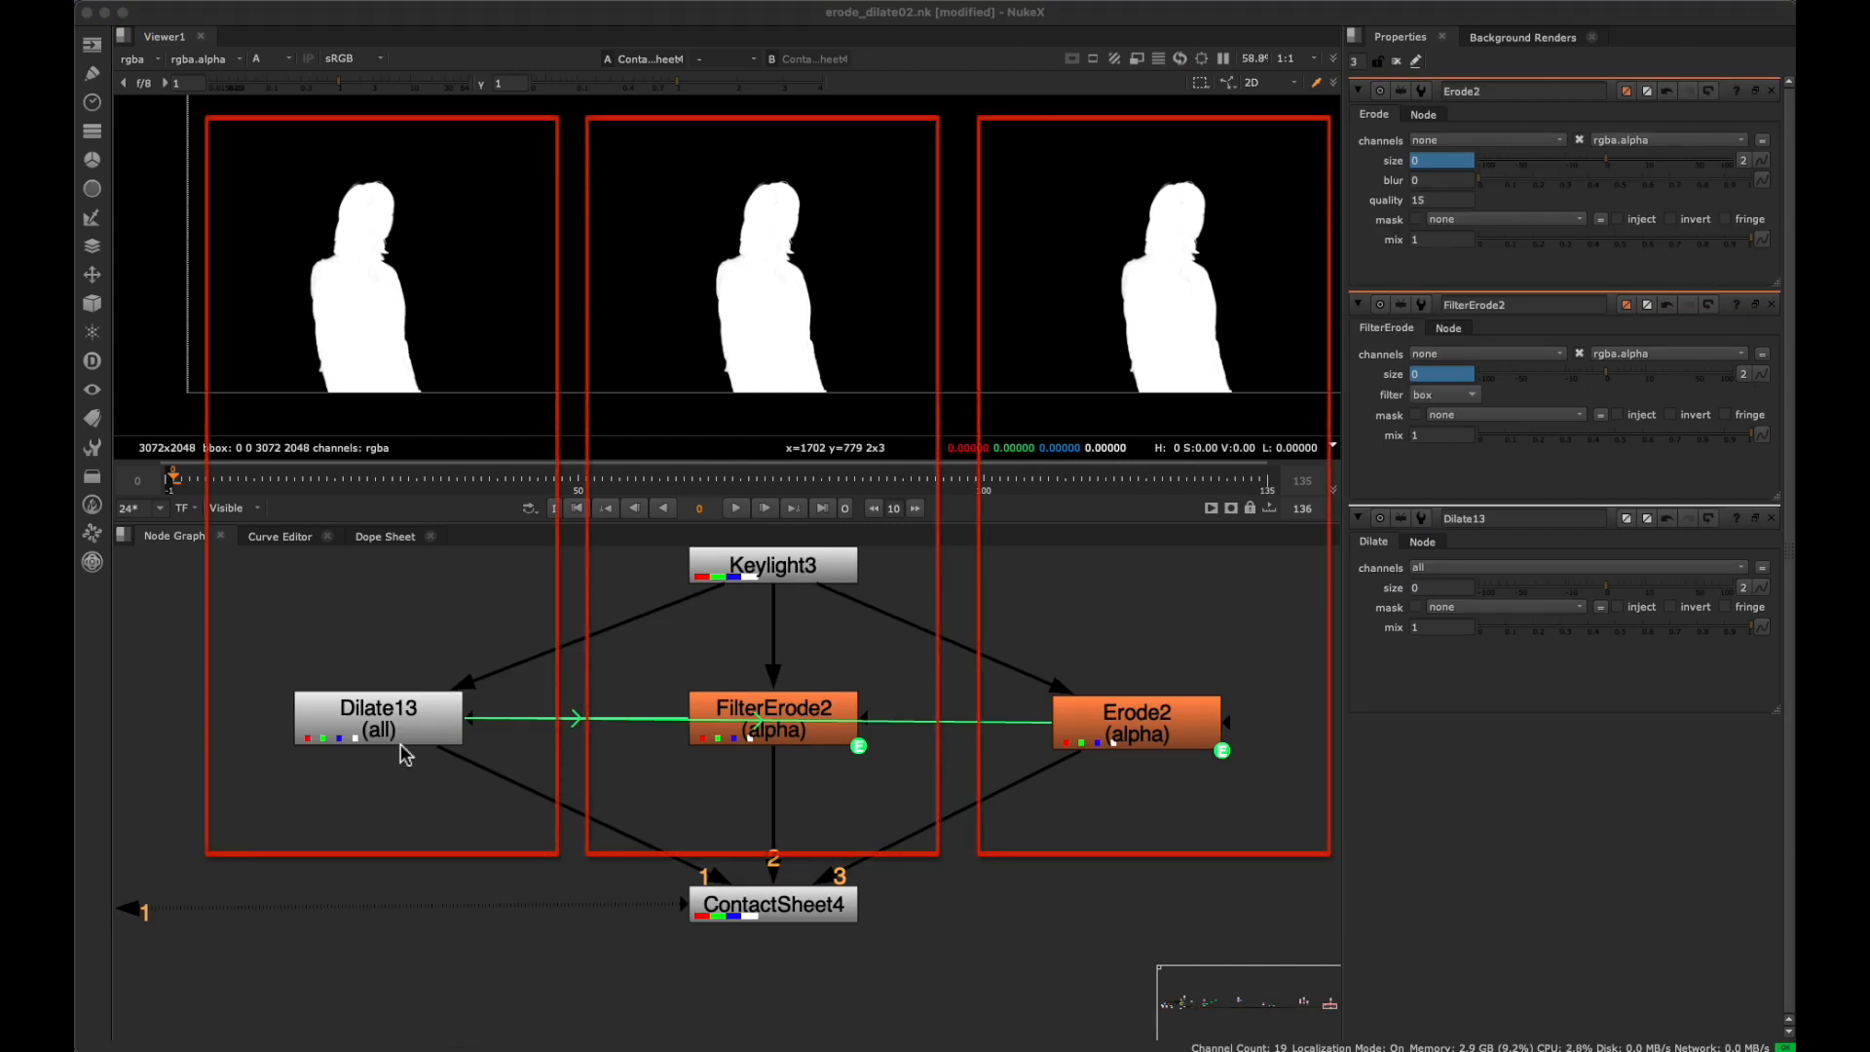
Set Dilate13's size to 76 to drive all three linked erode nodes.
{"action": "double_click", "coordinate": [454, 713]}
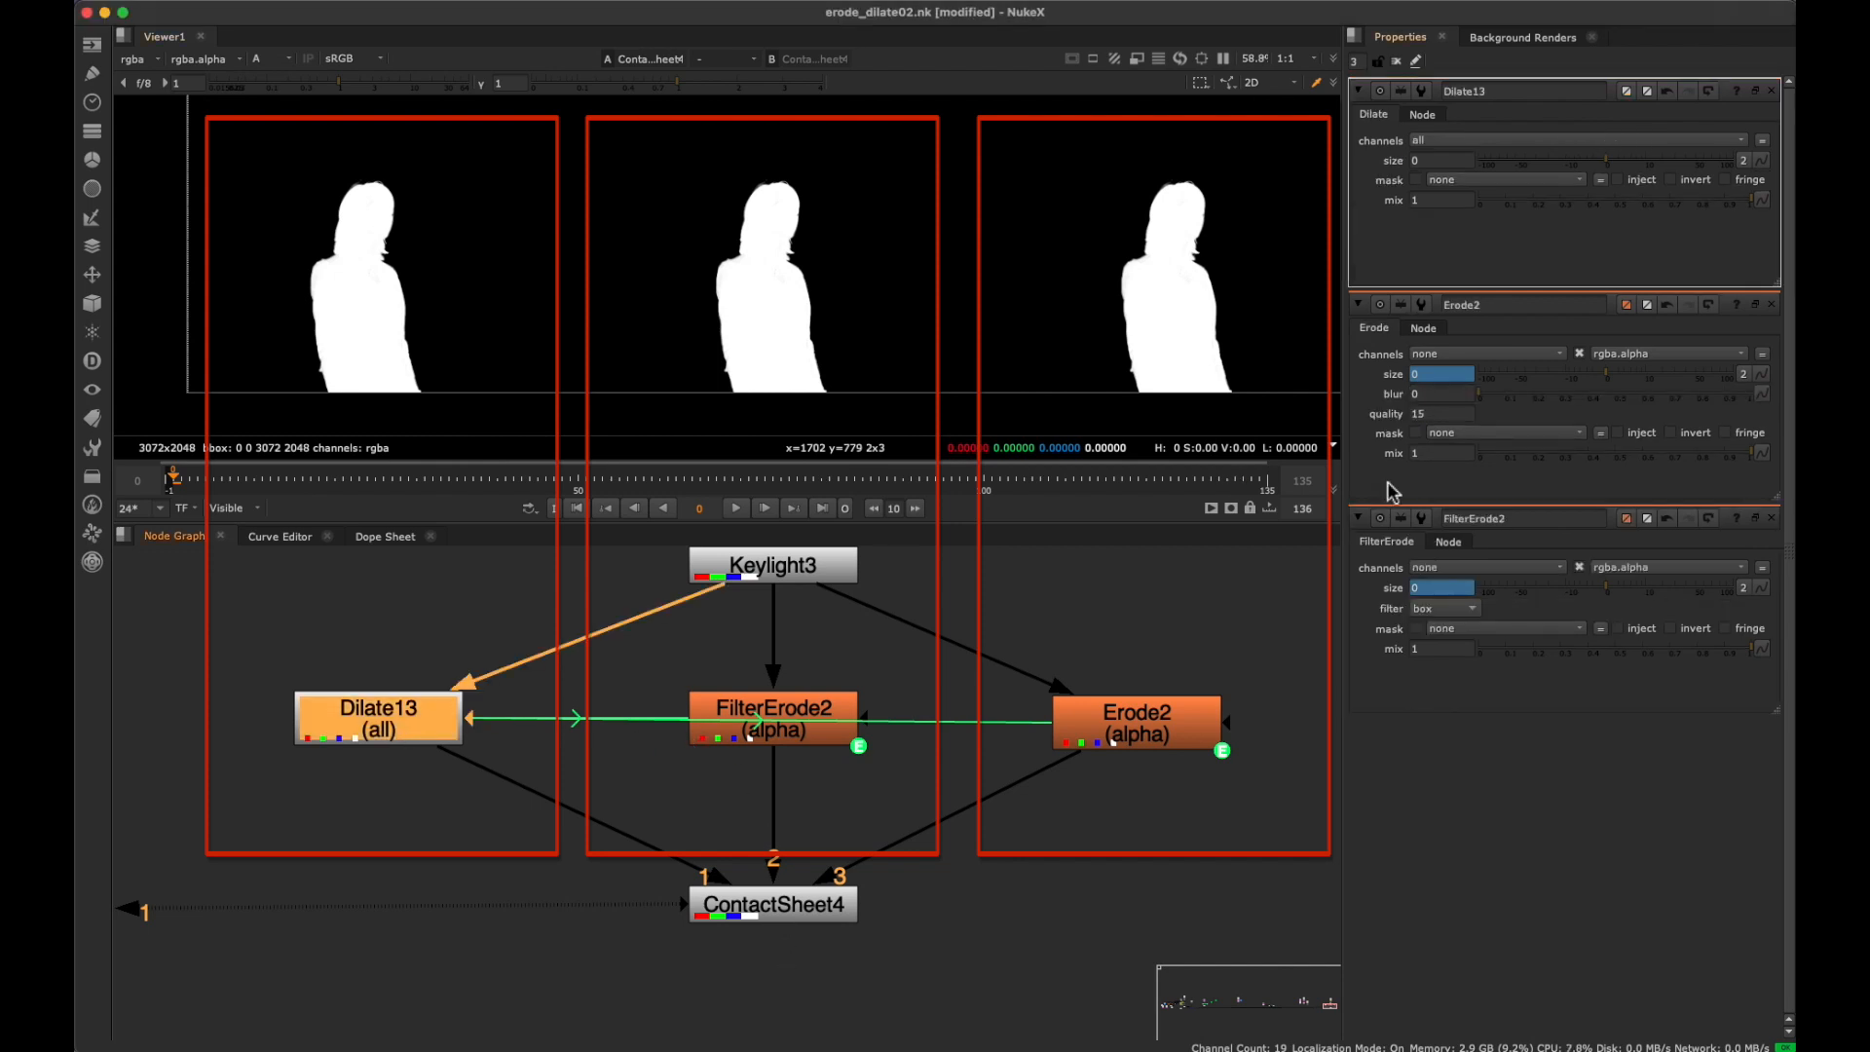
{"action": "mouse_move", "coordinate": [1621, 158]}
{"action": "left_mouse_down"}
{"action": "mouse_move", "coordinate": [1720, 178]}
{"action": "mouse_move", "coordinate": [1511, 160]}
{"action": "mouse_move", "coordinate": [1722, 183]}
{"action": "left_mouse_up"}
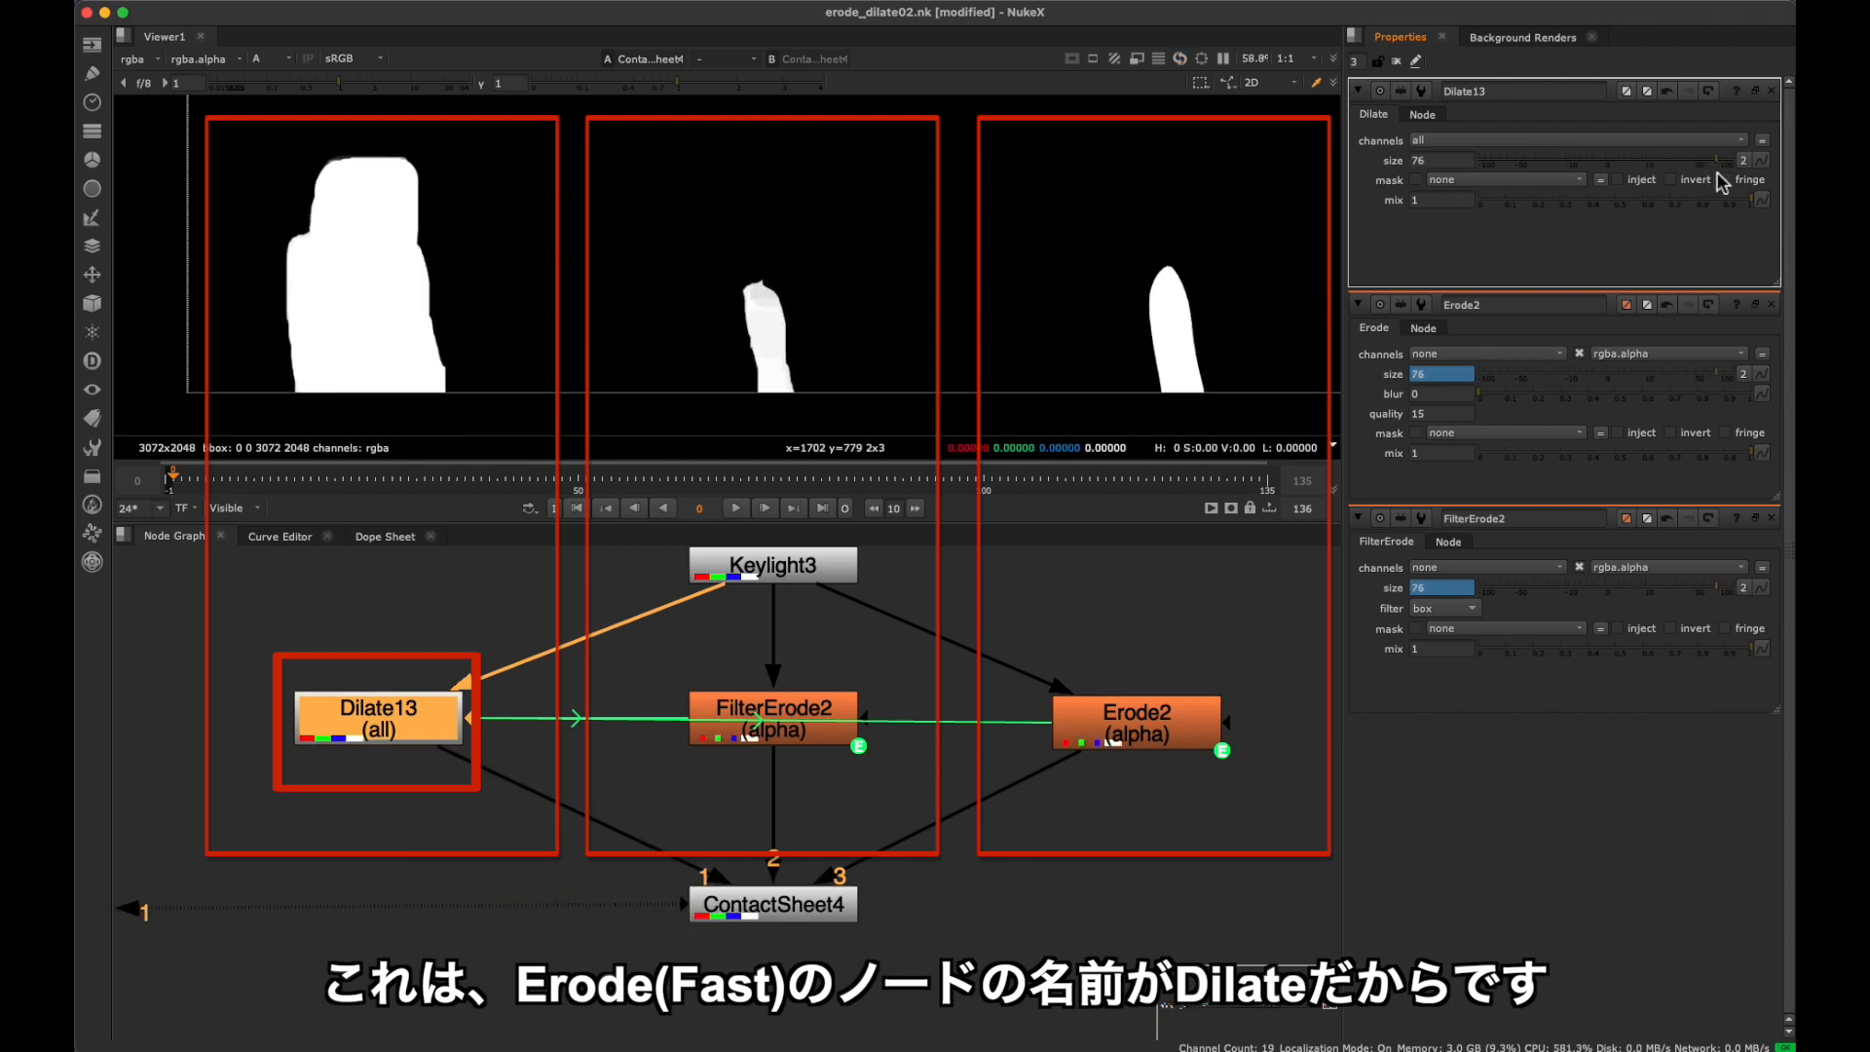